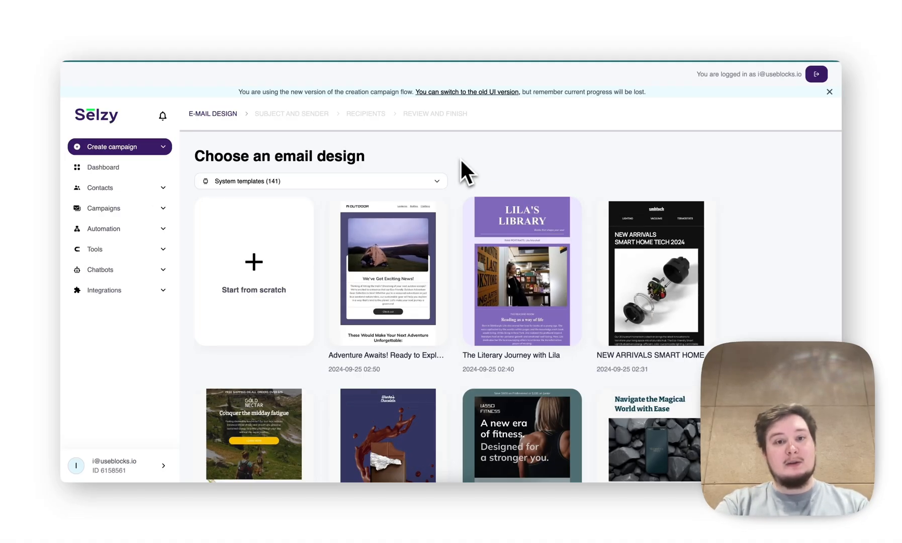
Step: Browse the system template gallery for available email designs
scroll(447, 160, "down", 7)
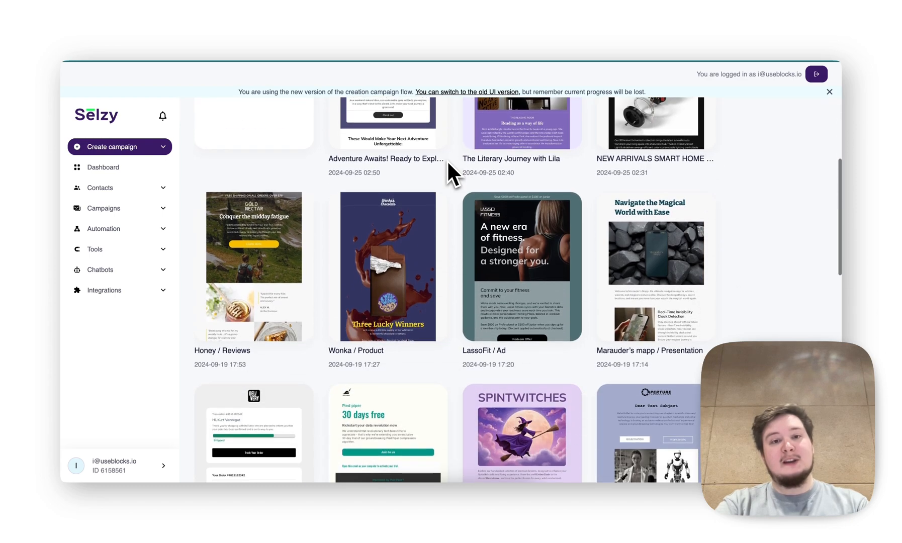
scroll(447, 160, "down", 4)
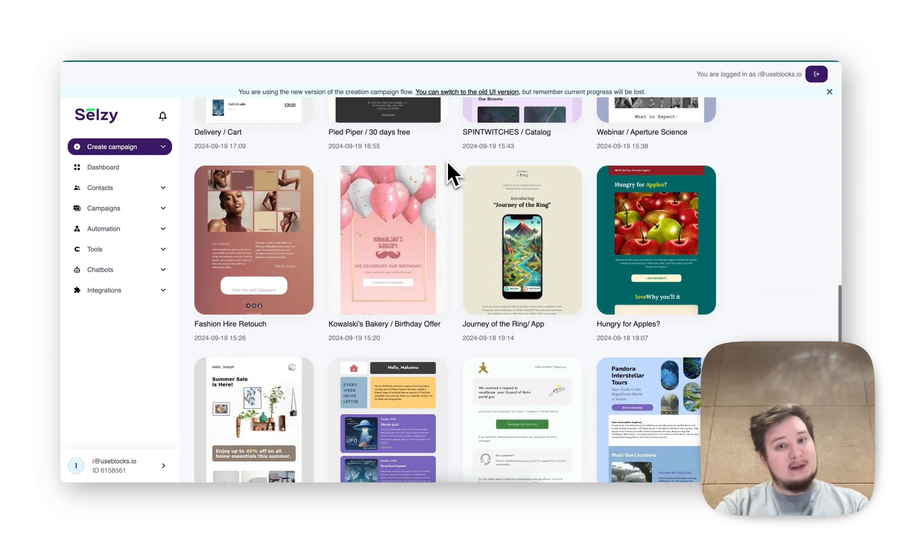
scroll(447, 160, "up", 10)
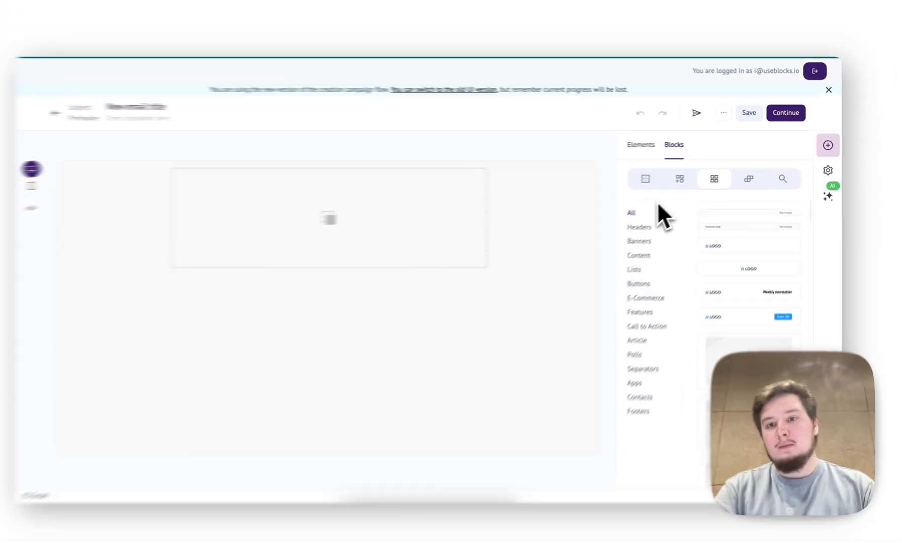
Step: Insert the ready-made header block with the logo and the "Weekly newsletter" title into the empty email
left_click(648, 181)
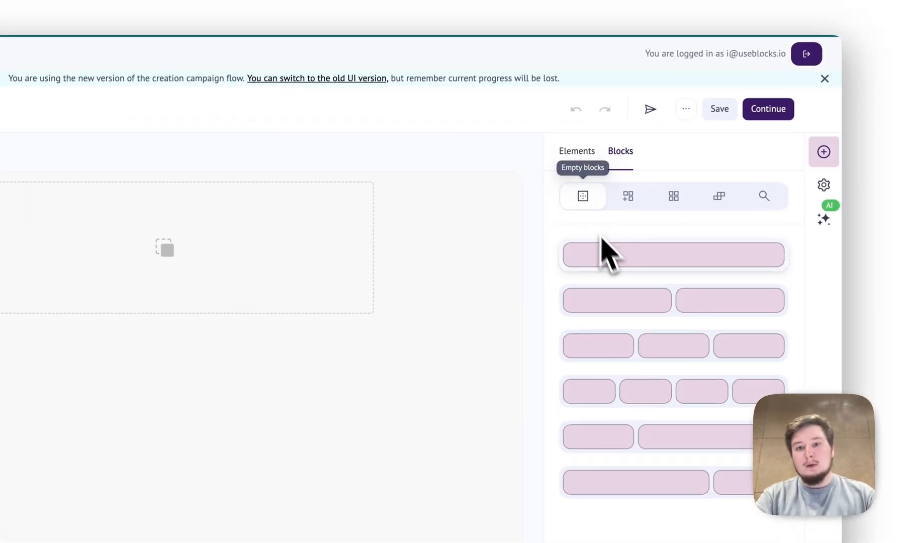
left_click(714, 185)
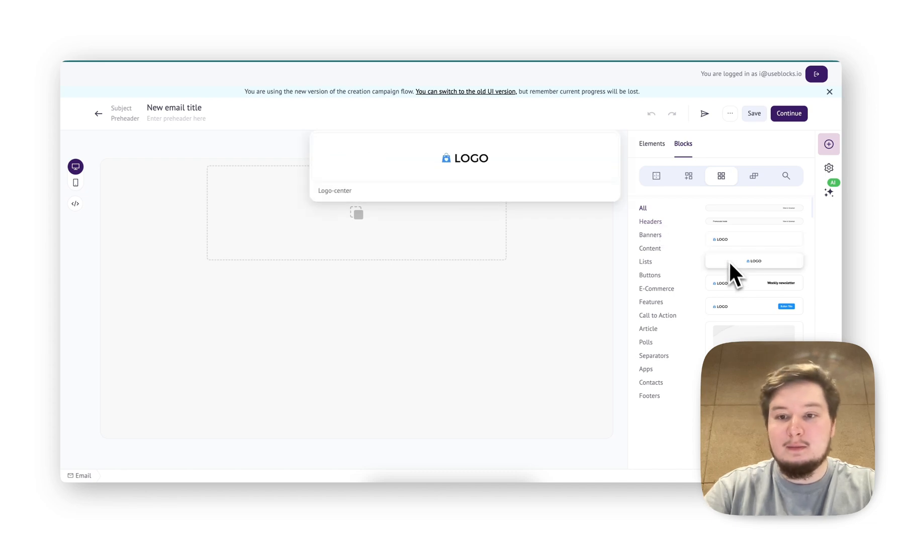
left_click_drag(731, 282, 502, 216)
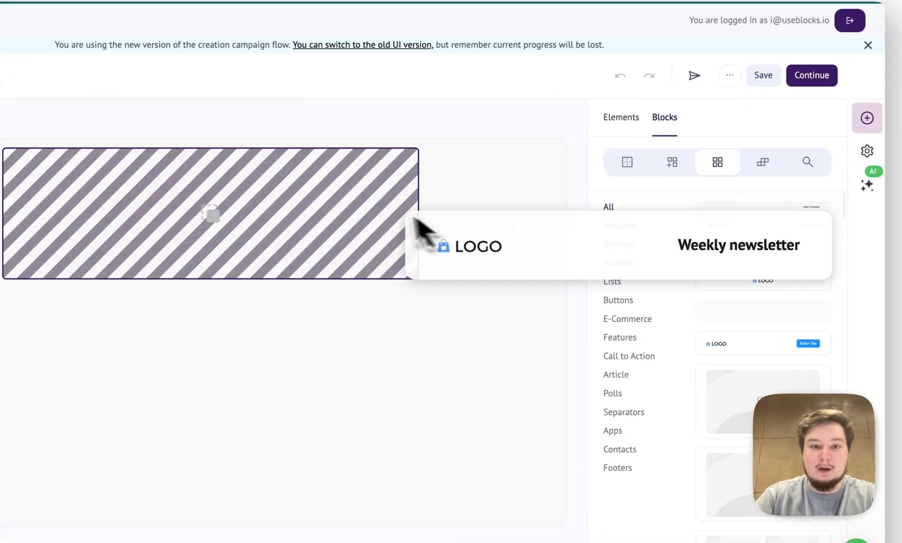
left_click_drag(417, 220, 352, 227)
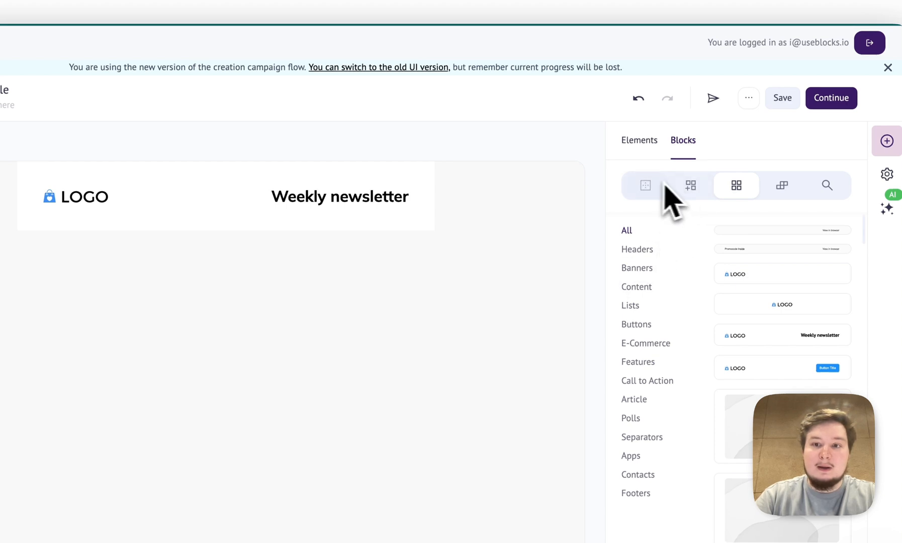
Step: Add an empty single-column block below the header and duplicate it twice to get three empty blocks
left_click(647, 186)
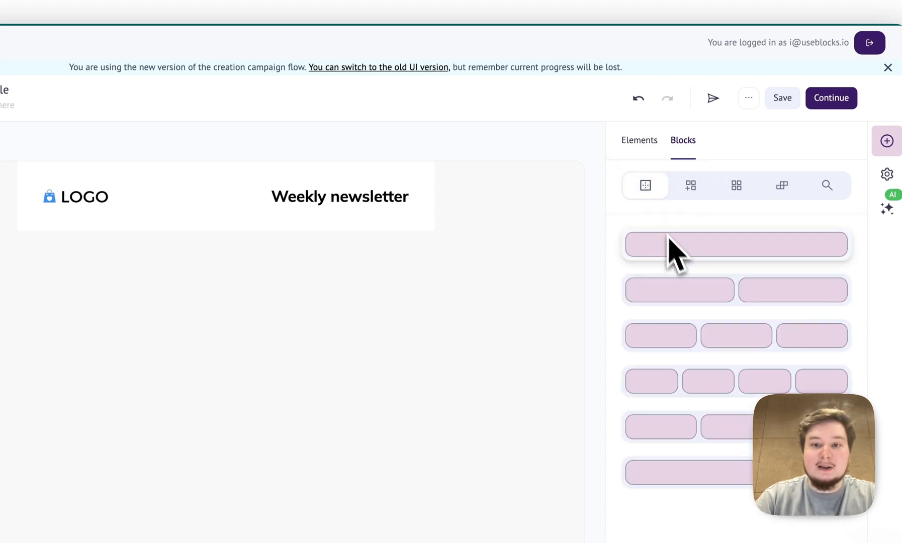
left_click_drag(679, 254, 345, 228)
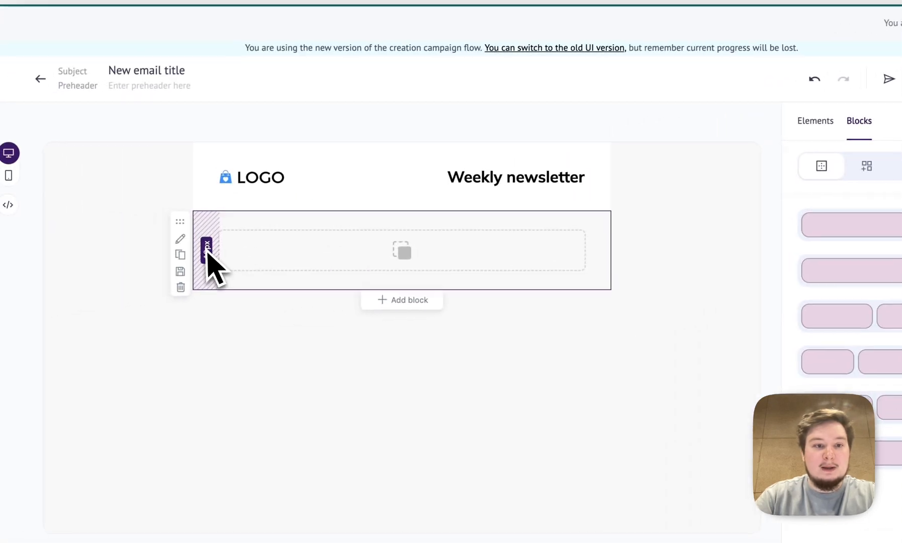
mouse_move(14, 281)
left_click(195, 259)
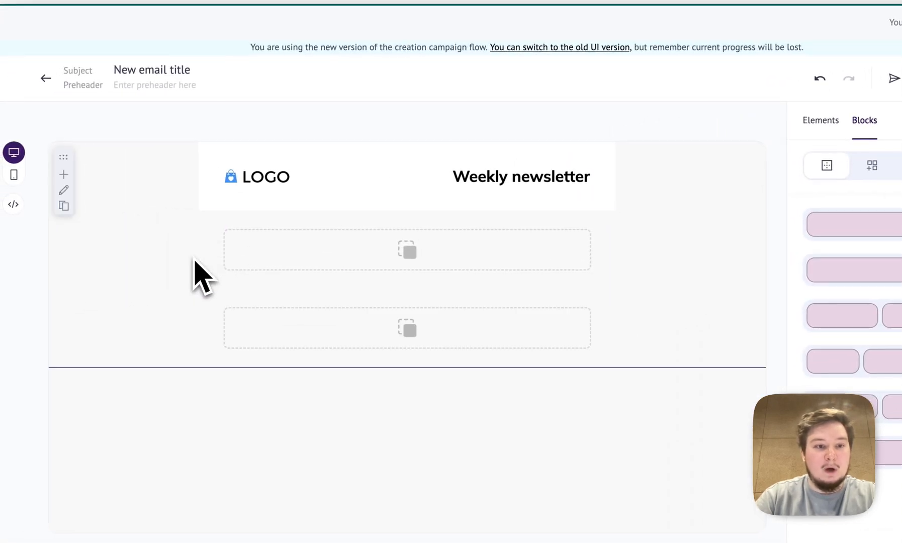
left_click(194, 334)
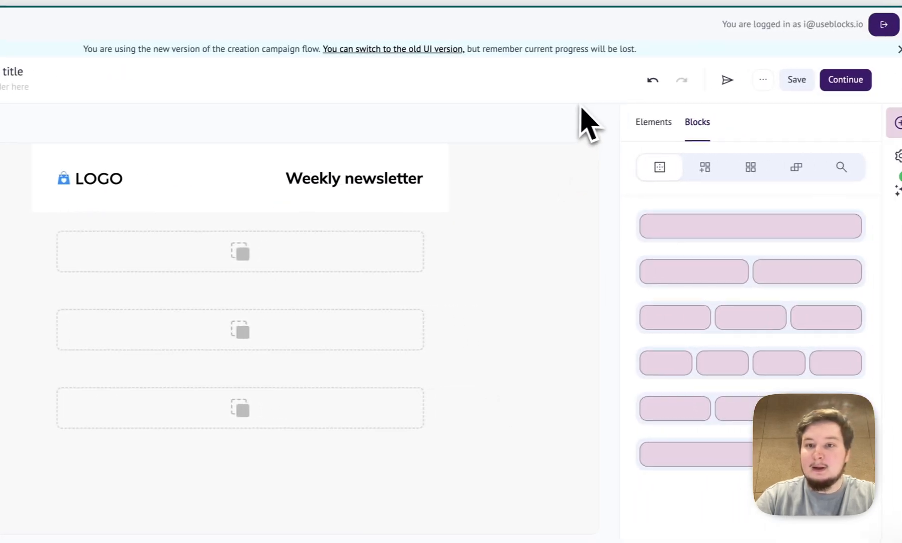
Step: Fill the three empty blocks in order with an Image, a Header and a Text element
left_click(654, 124)
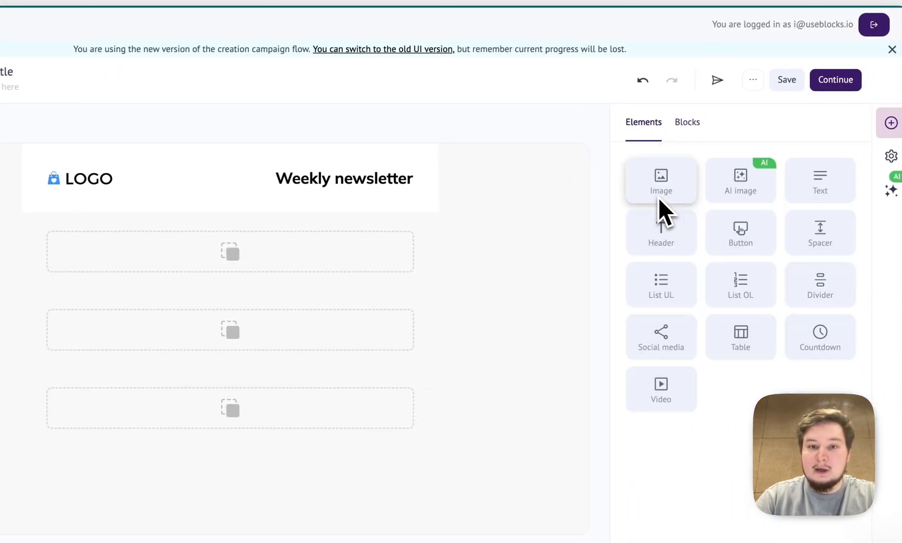
left_click_drag(658, 208, 347, 249)
scroll(347, 250, "down", 1)
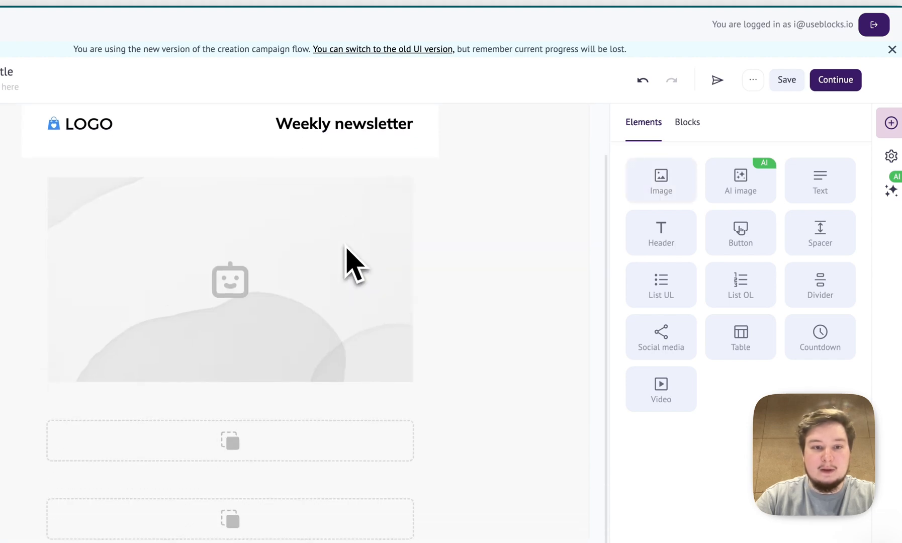
mouse_move(678, 238)
left_mouse_down()
mouse_move(540, 298)
mouse_move(372, 437)
mouse_move(345, 403)
left_mouse_up()
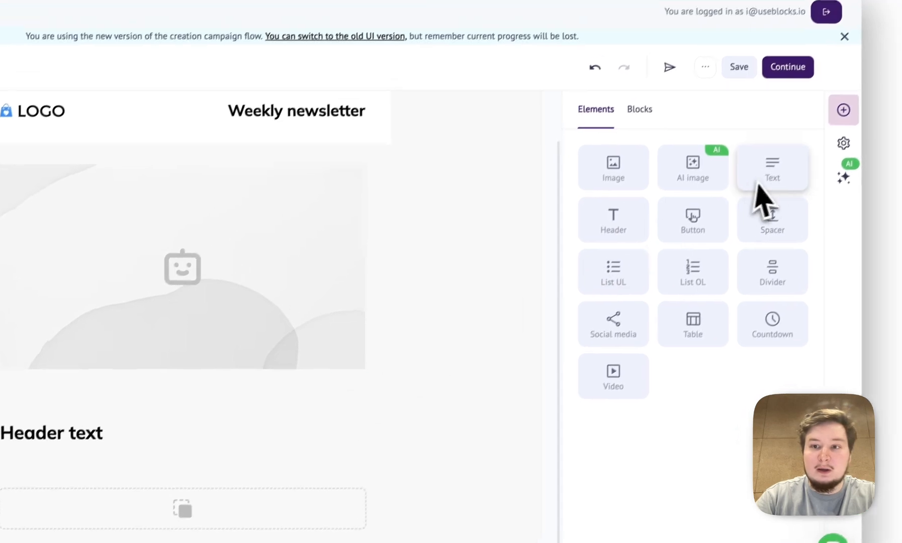
mouse_move(769, 186)
left_mouse_down()
mouse_move(269, 449)
mouse_move(181, 520)
left_mouse_up()
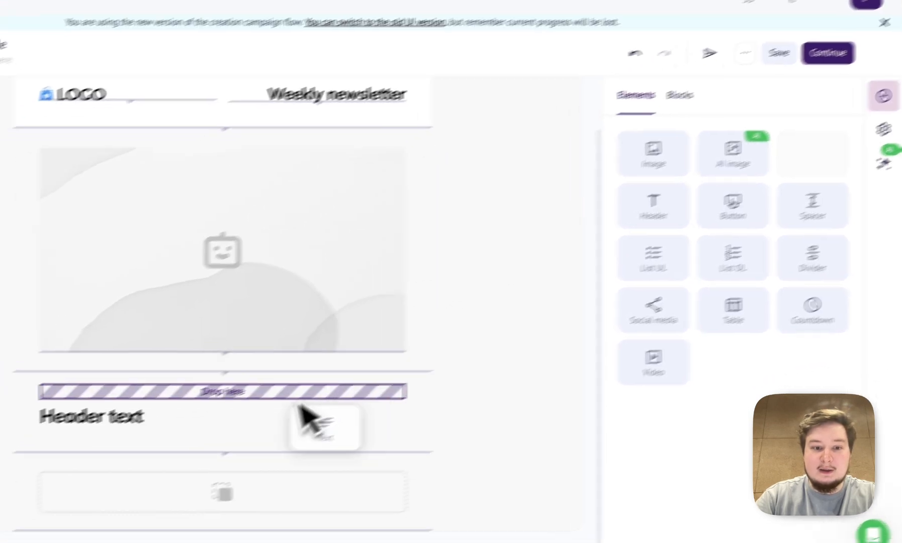
left_click_drag(290, 449, 294, 447)
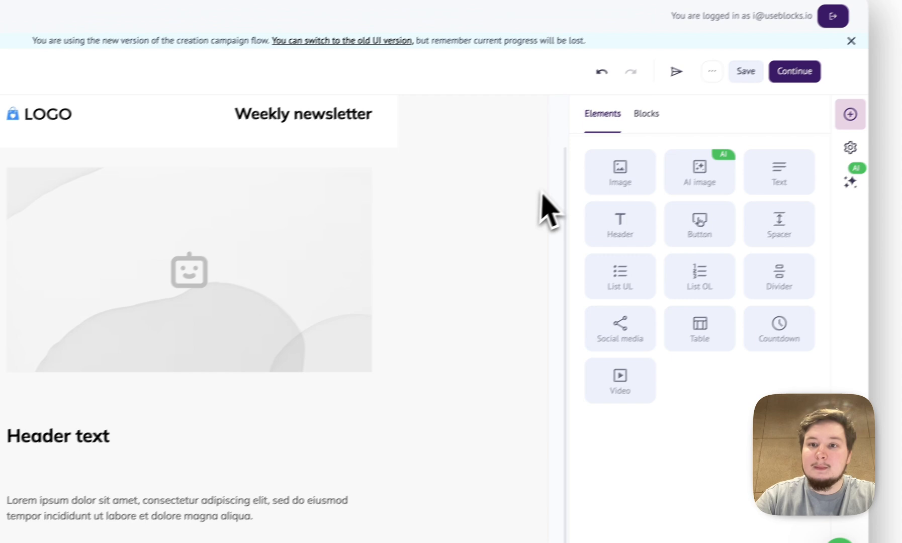
Step: Insert the ready-made "Two Products" E-Commerce block below the text paragraph
left_click(648, 115)
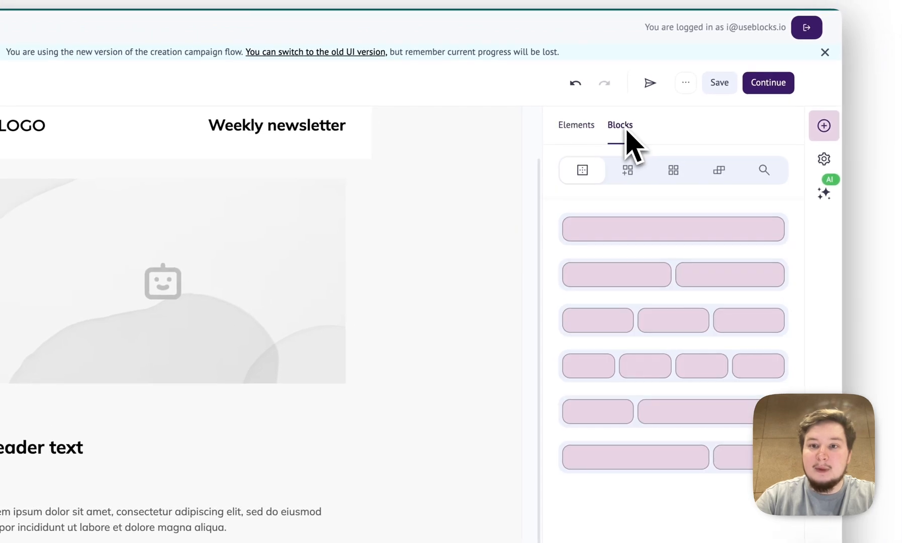
left_click(674, 171)
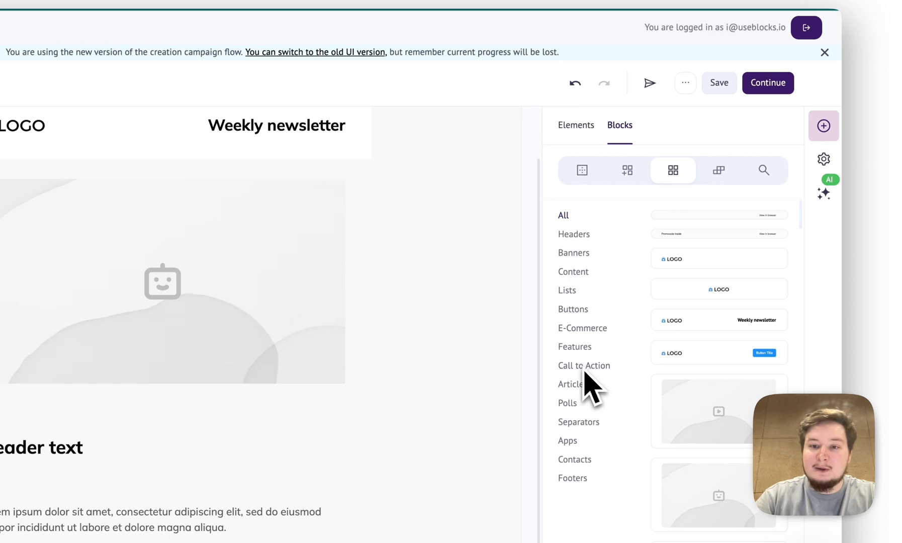
left_click(586, 331)
mouse_move(707, 289)
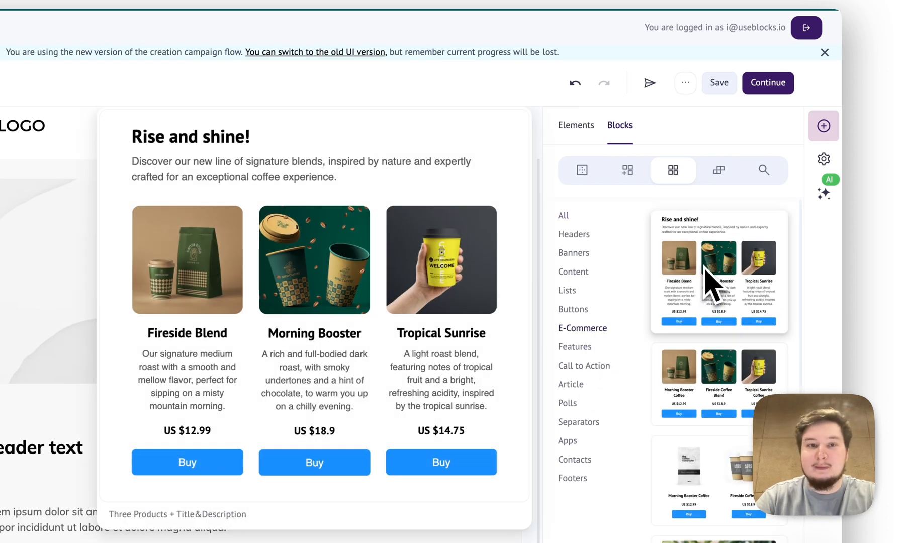
scroll(706, 281, "down", 3)
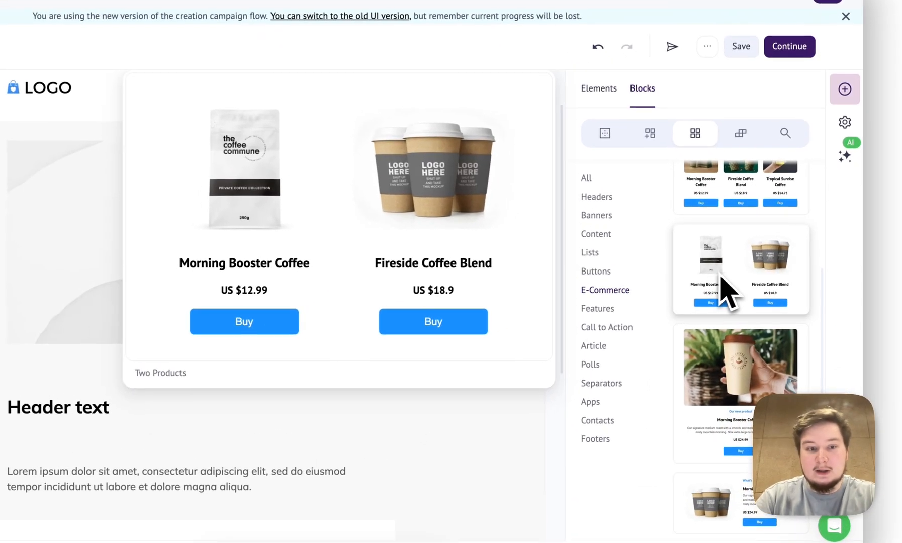
left_click_drag(739, 276, 315, 405)
scroll(311, 290, "down", 3)
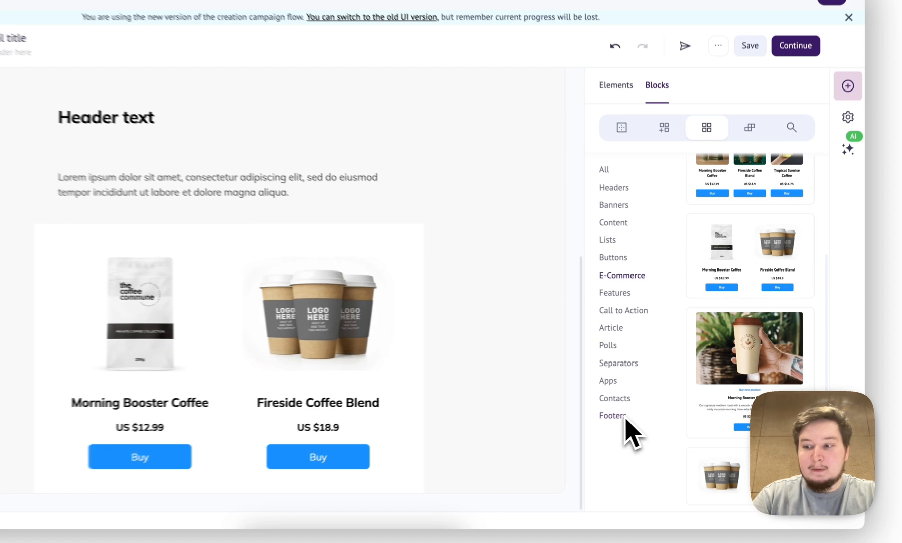
Step: Add the ready-made "Footer long" block with social icons and contact details below the product block
left_click(659, 396)
mouse_move(695, 241)
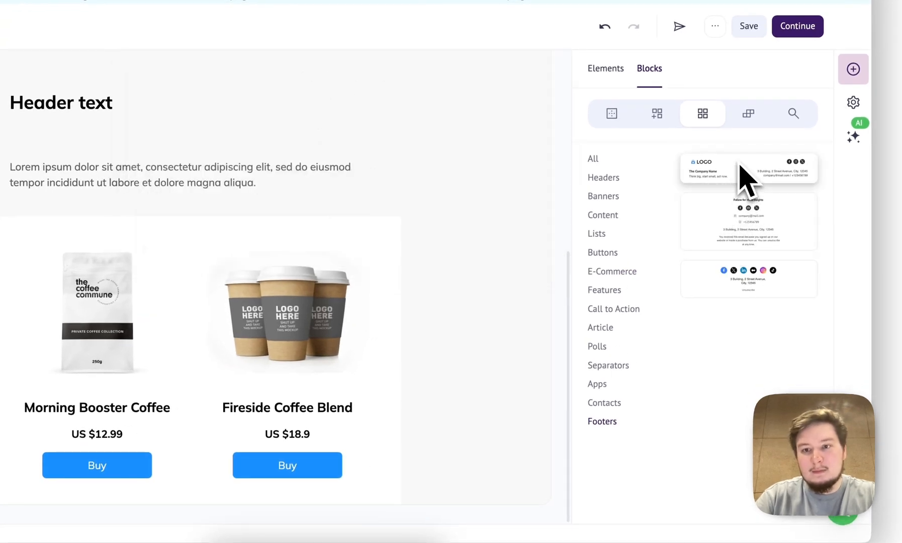
left_click(740, 227)
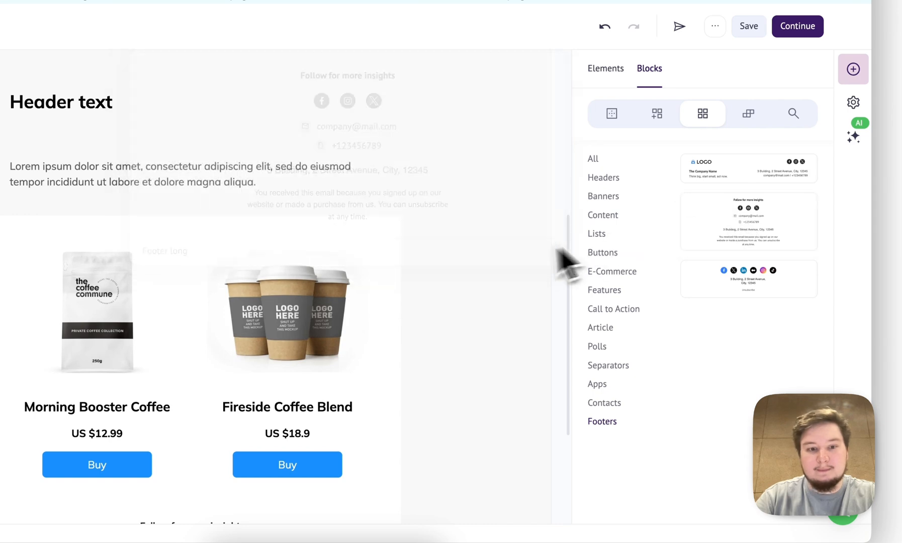
scroll(352, 322, "down", 3)
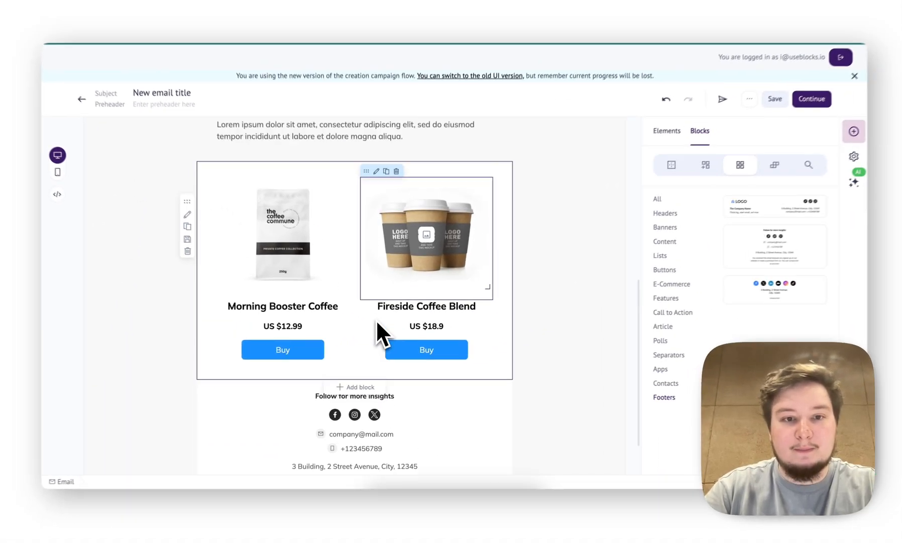
scroll(379, 327, "up", 6)
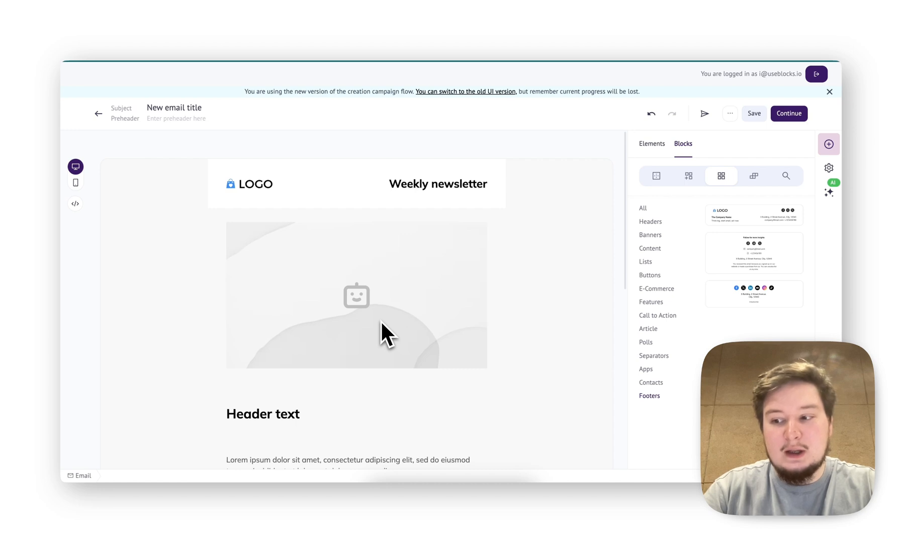
scroll(380, 320, "down", 2)
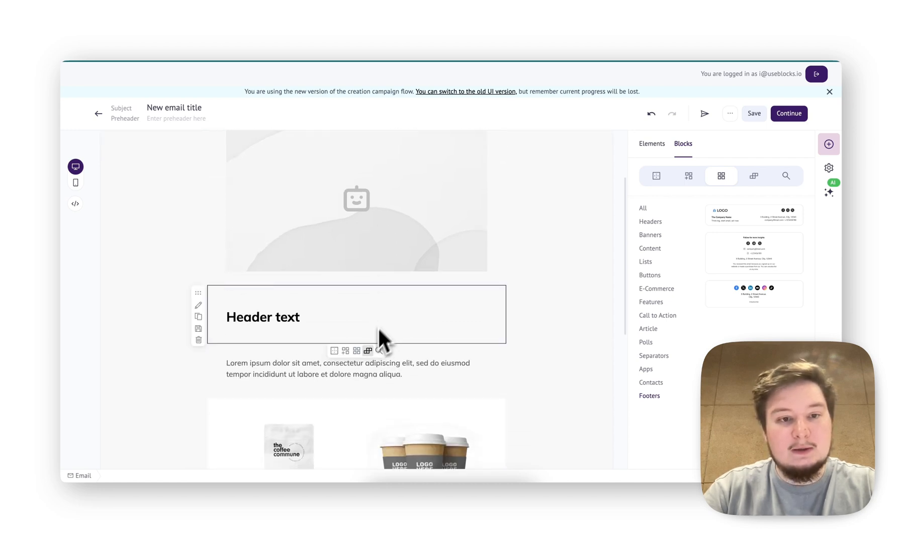
scroll(497, 316, "up", 2)
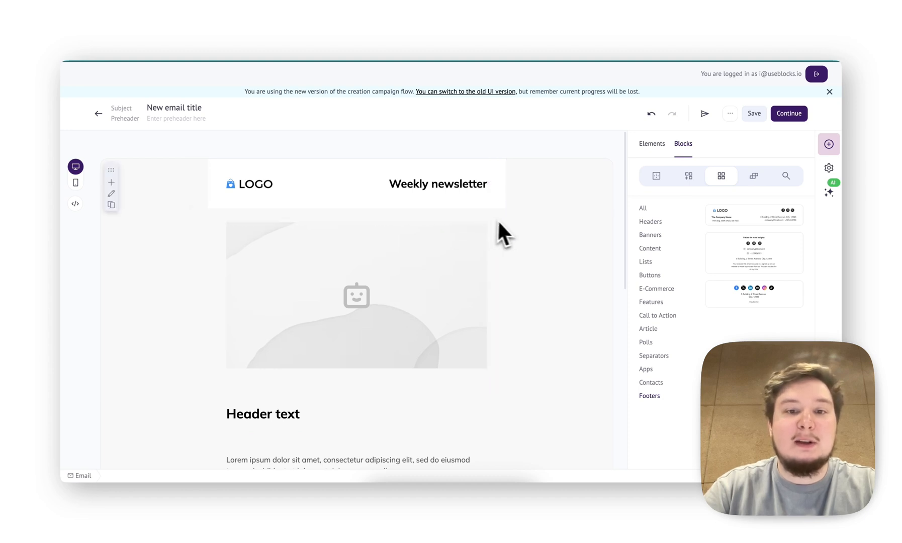
scroll(501, 223, "down", 4)
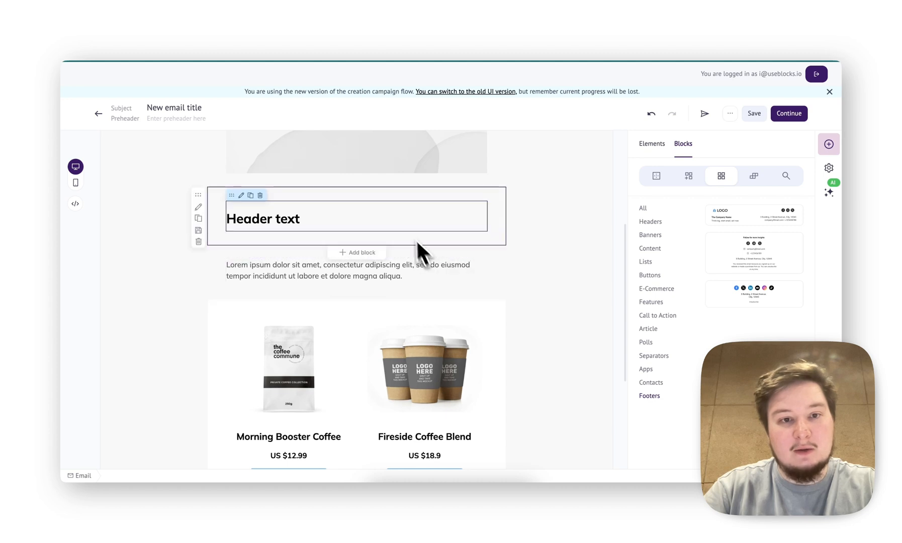
scroll(474, 218, "up", 4)
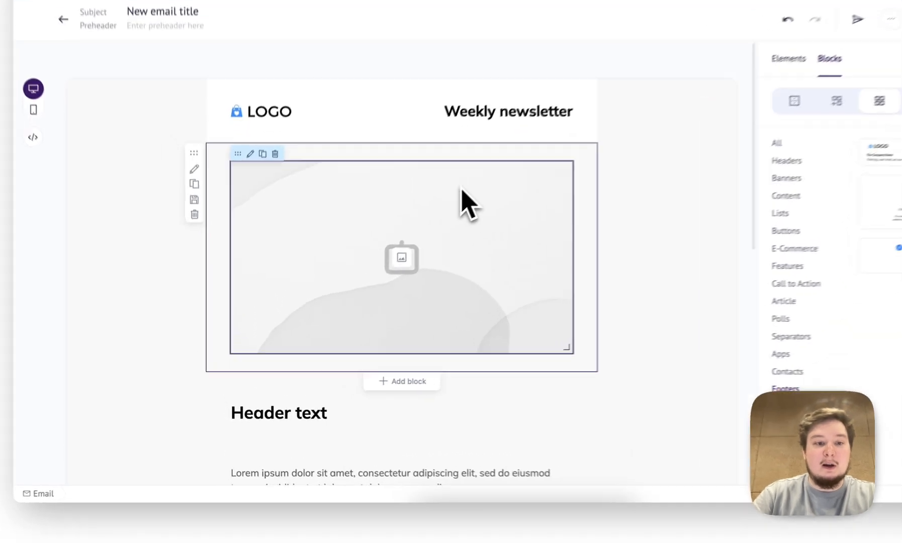
Step: Select the image placeholder and inspect the settings of its Picture, Element, Column, Block, Group and Email levels in turn
left_click(465, 193)
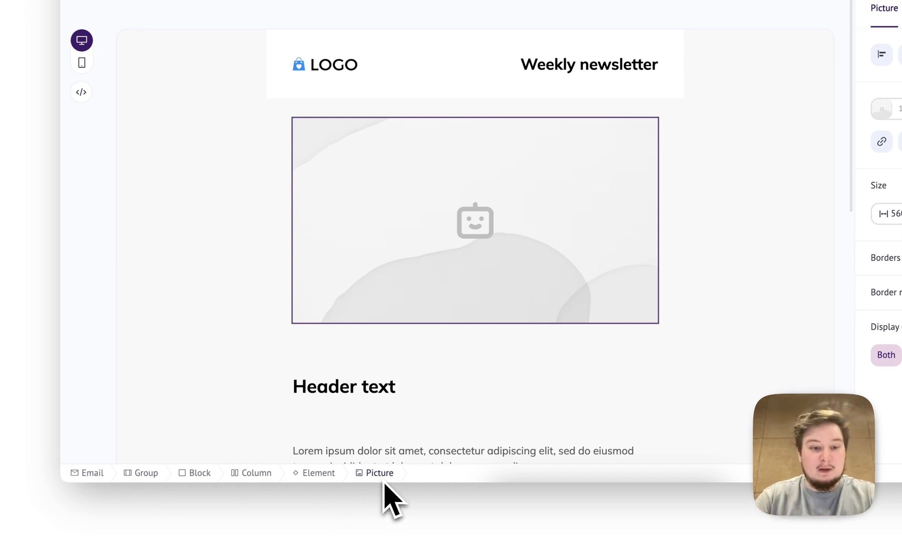
left_click(327, 475)
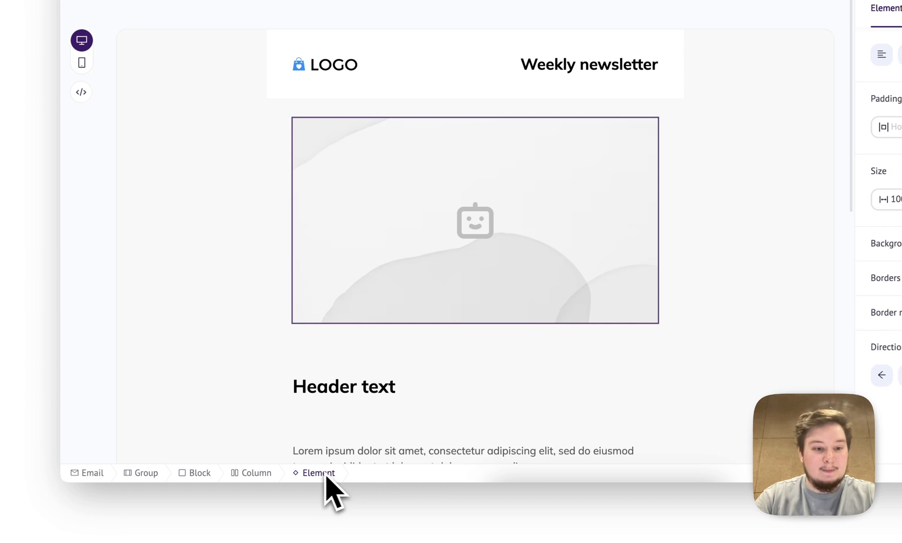
left_click(260, 473)
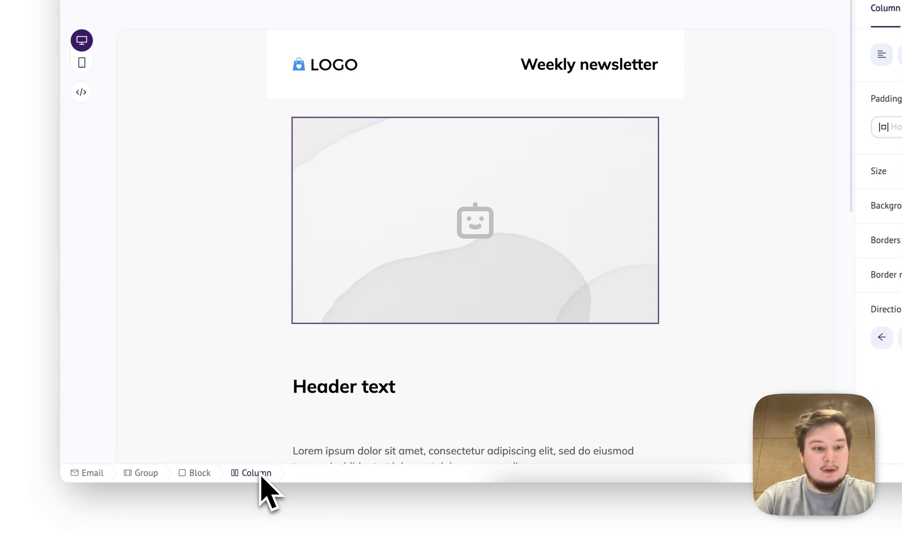
left_click(207, 478)
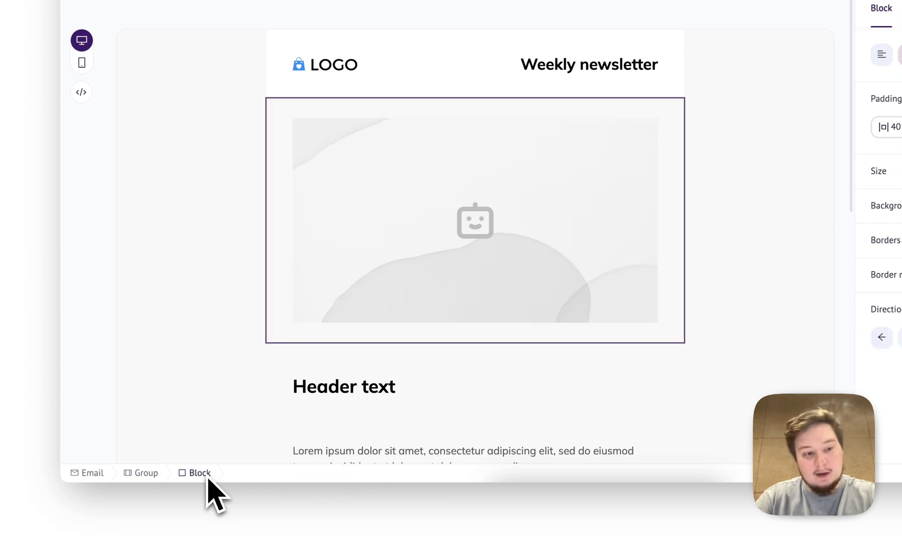
left_click(144, 477)
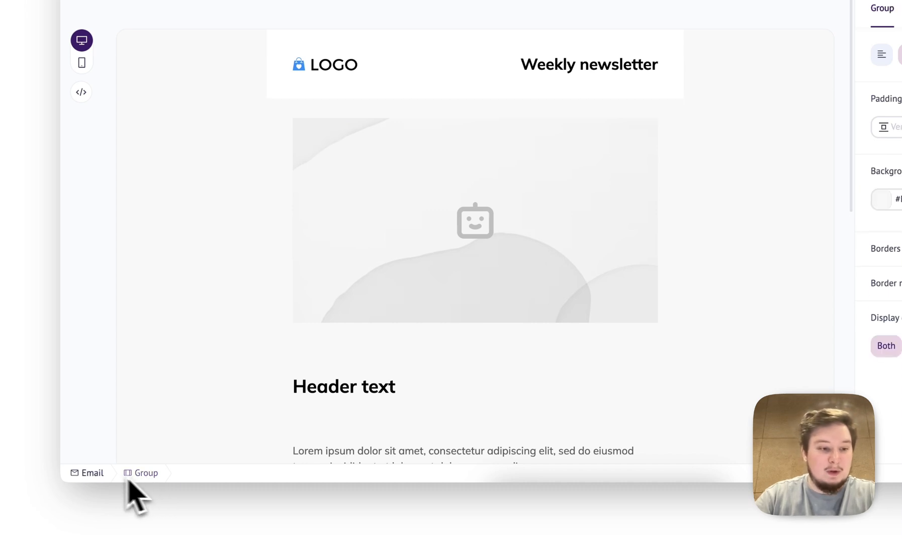
left_click(91, 476)
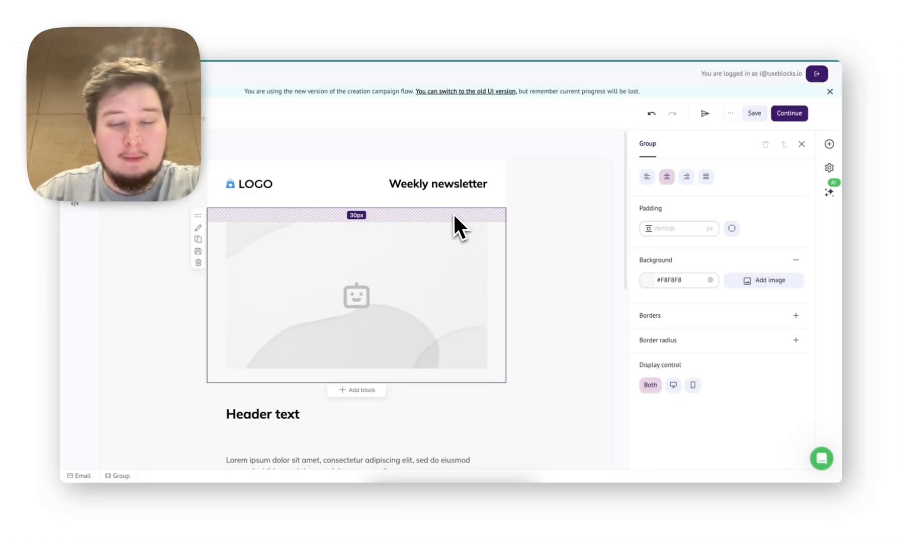
Step: Reduce the image block's top padding to zero directly on the canvas
scroll(467, 217, "down", 1)
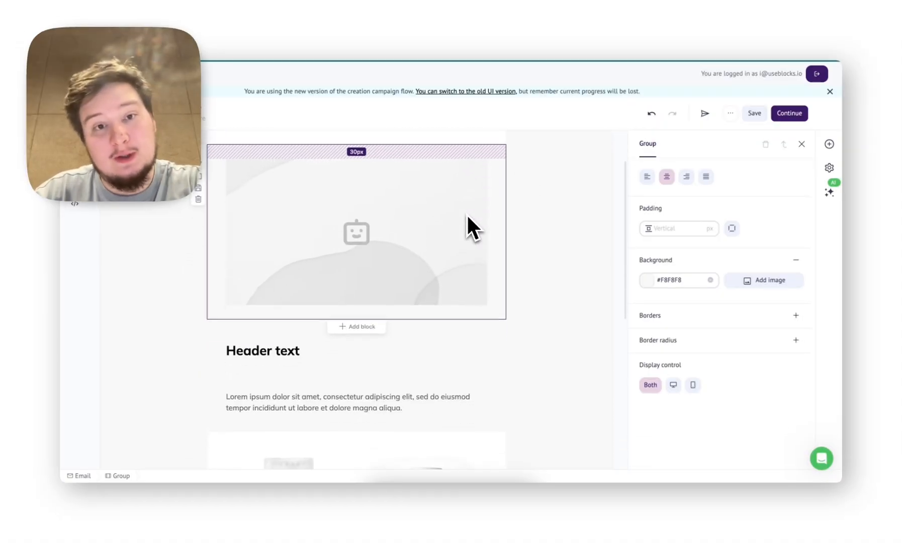
scroll(467, 217, "down", 4)
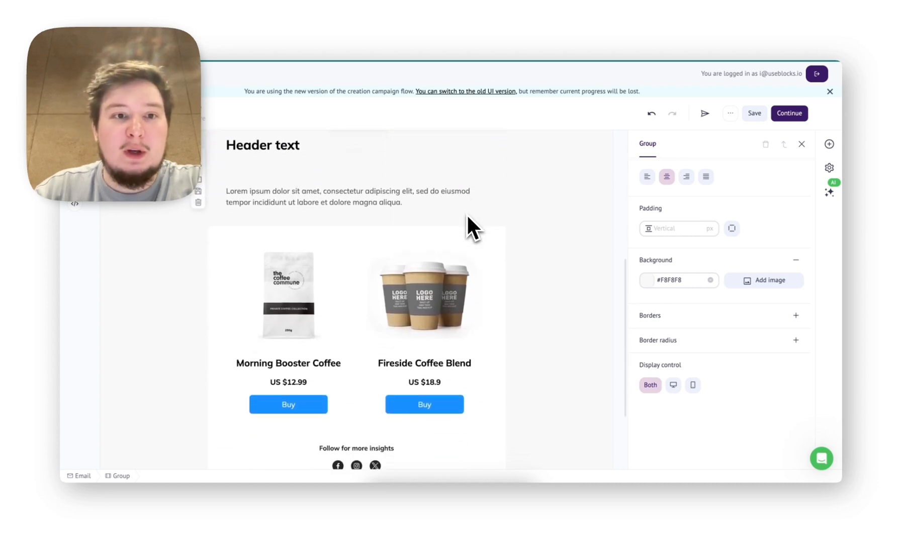
scroll(467, 214, "up", 1)
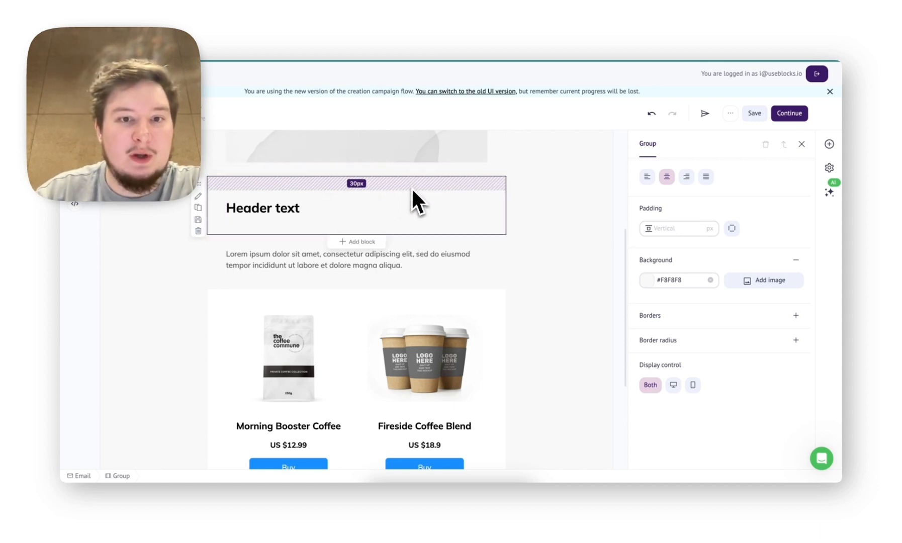
scroll(398, 205, "up", 1)
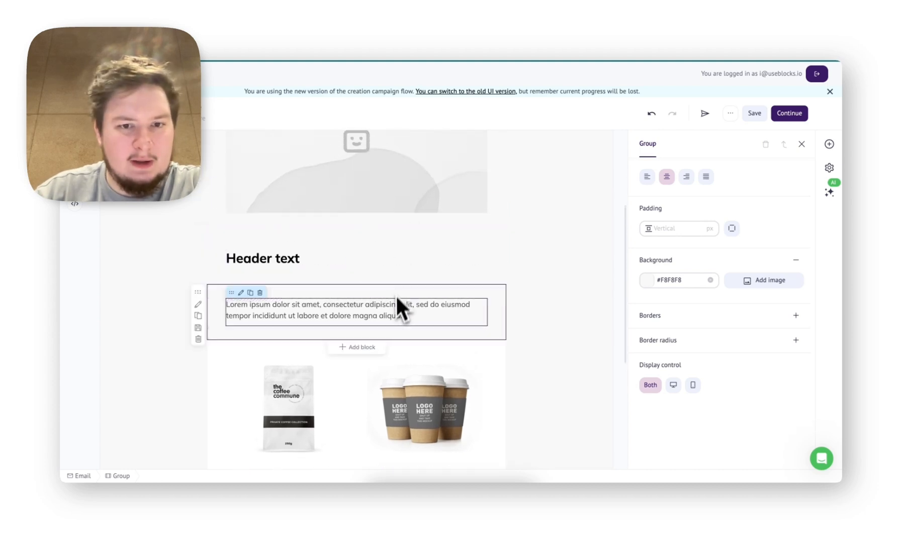
scroll(397, 292, "up", 3)
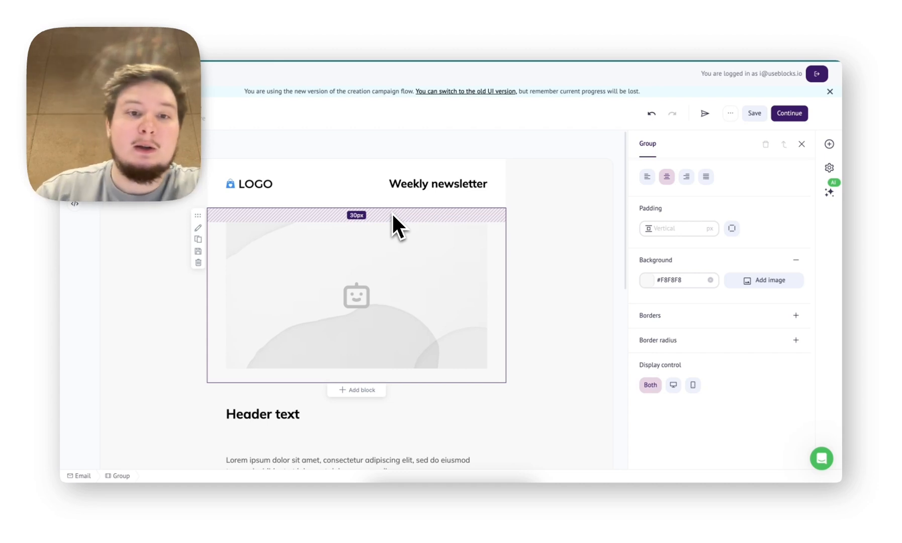
left_click_drag(394, 213, 401, 187)
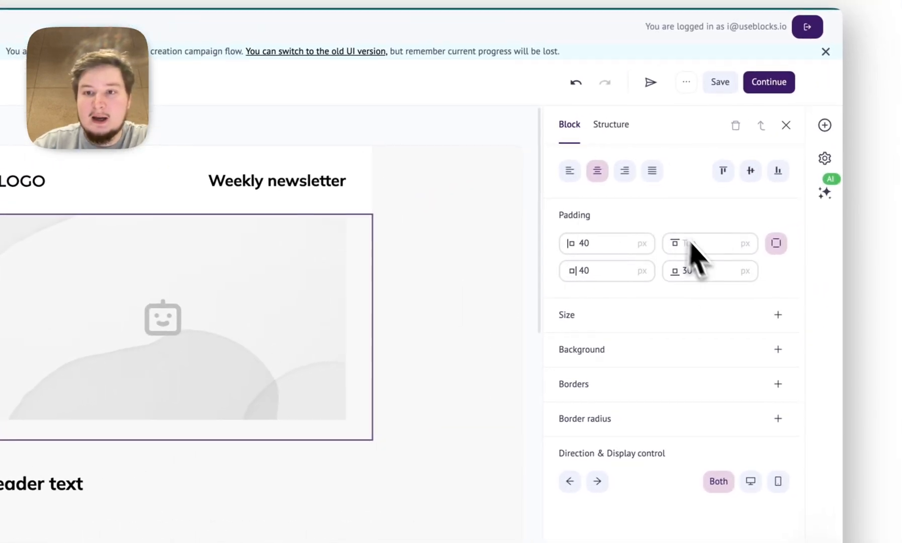
Step: Set the image block's bottom padding to 15 px using individual padding values
left_click(781, 246)
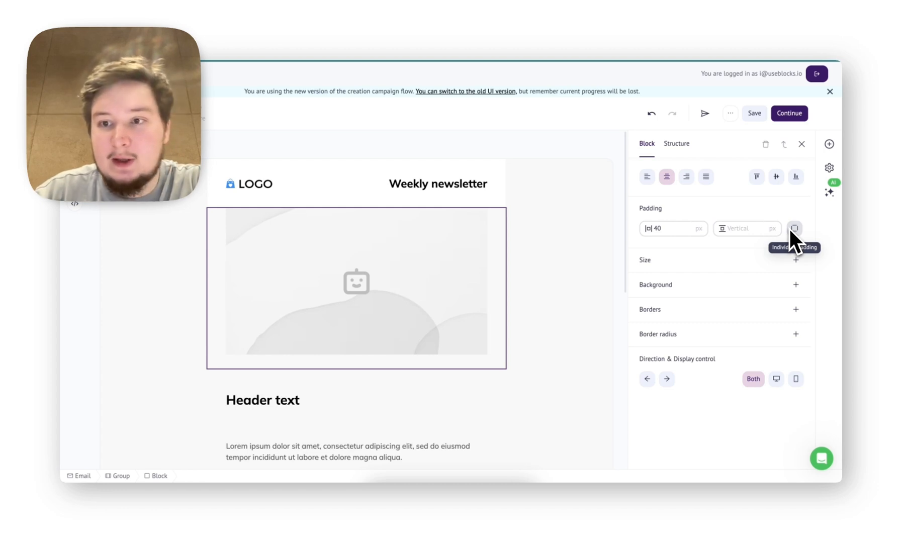
left_click(793, 229)
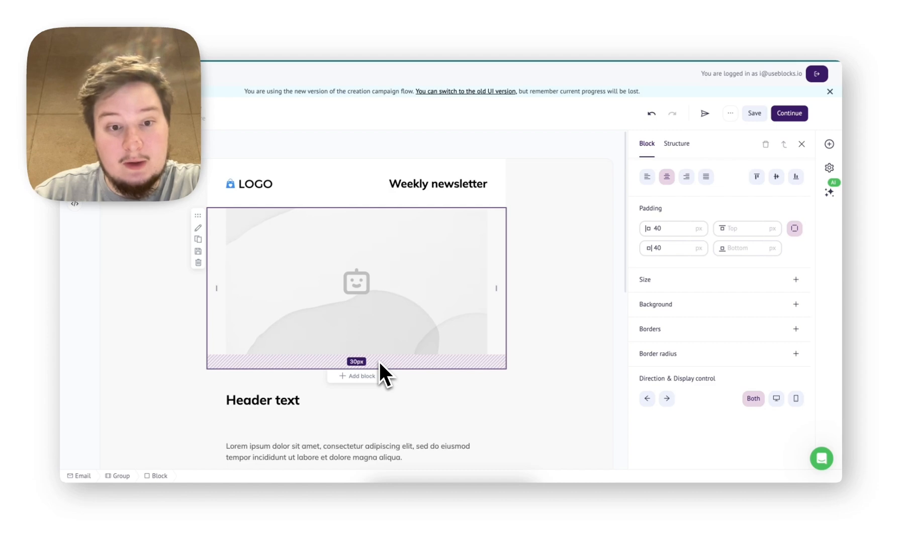
left_click(742, 251)
type("1")
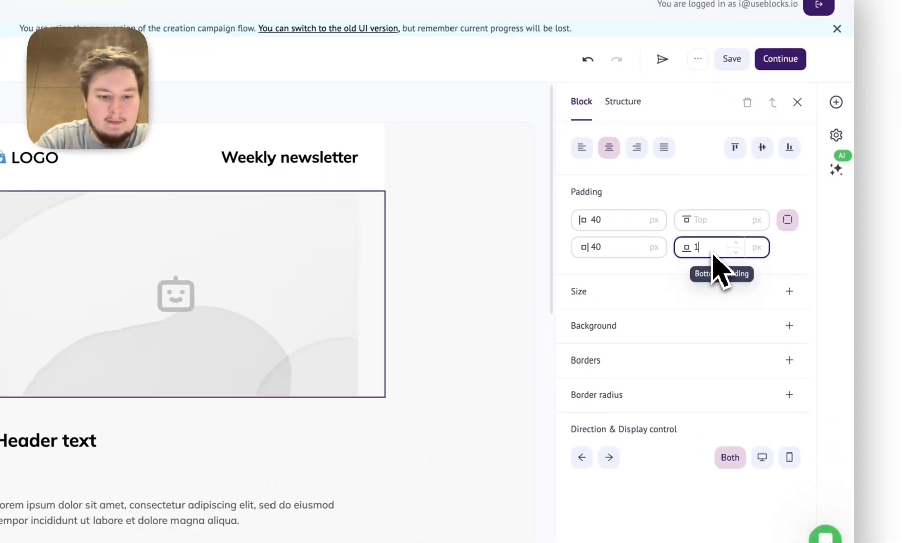
type("5")
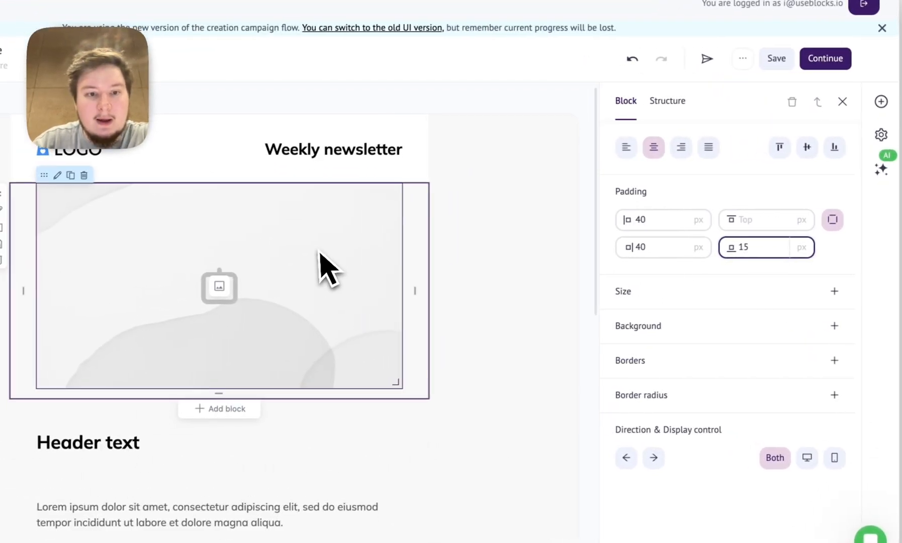
Step: Set the vertical padding of the block containing the header text to 15 px
scroll(322, 266, "down", 2)
left_click(324, 316)
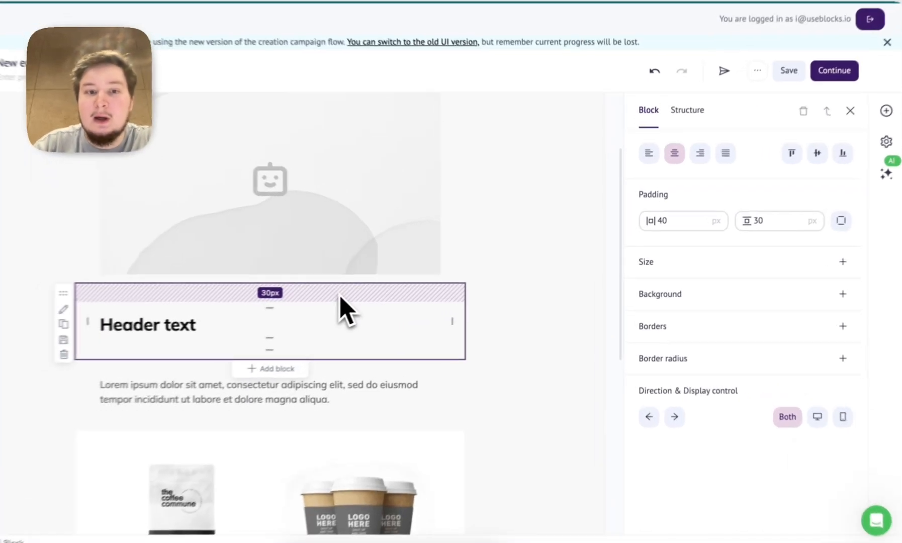
double_click(693, 231)
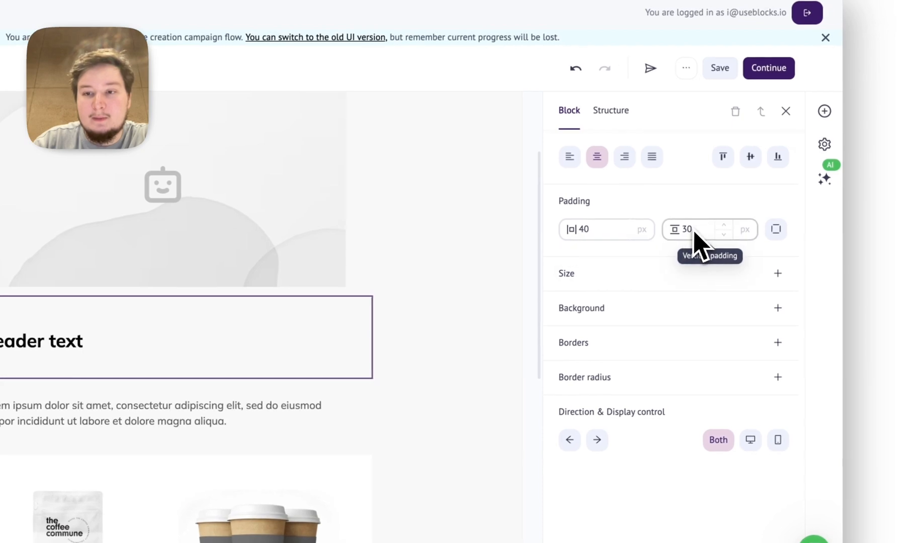
type("15")
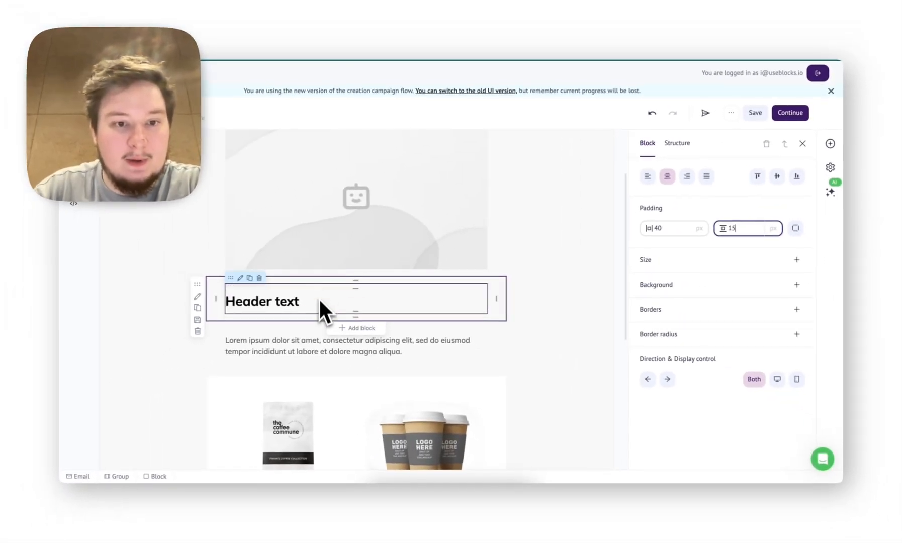
Step: Set the header text element's own top padding to 10 px
left_click(329, 295)
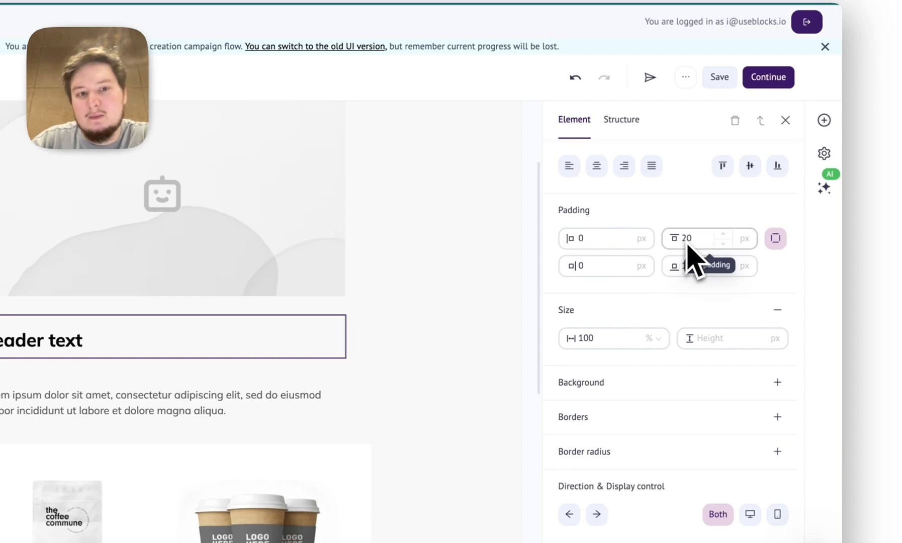
double_click(687, 245)
type("10")
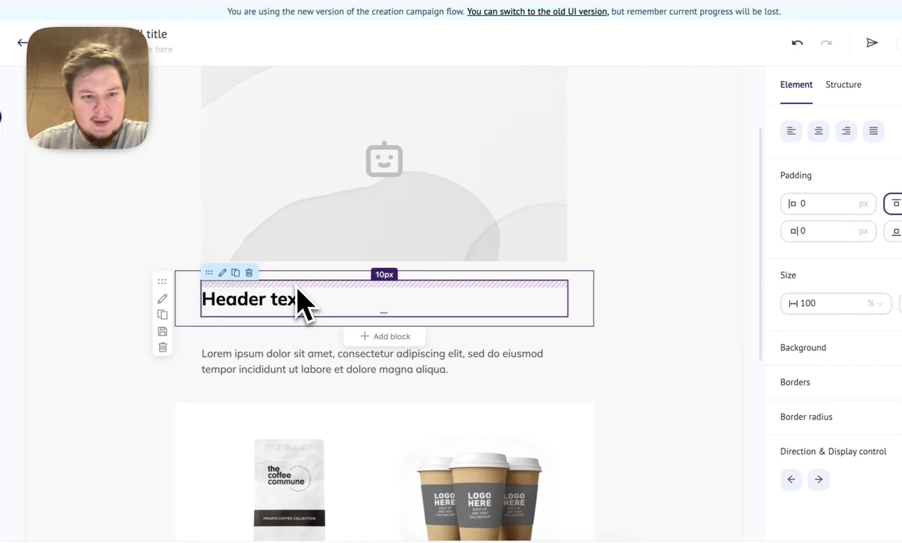
Step: Set the vertical padding of the paragraph text block to 15 px
left_click(279, 347)
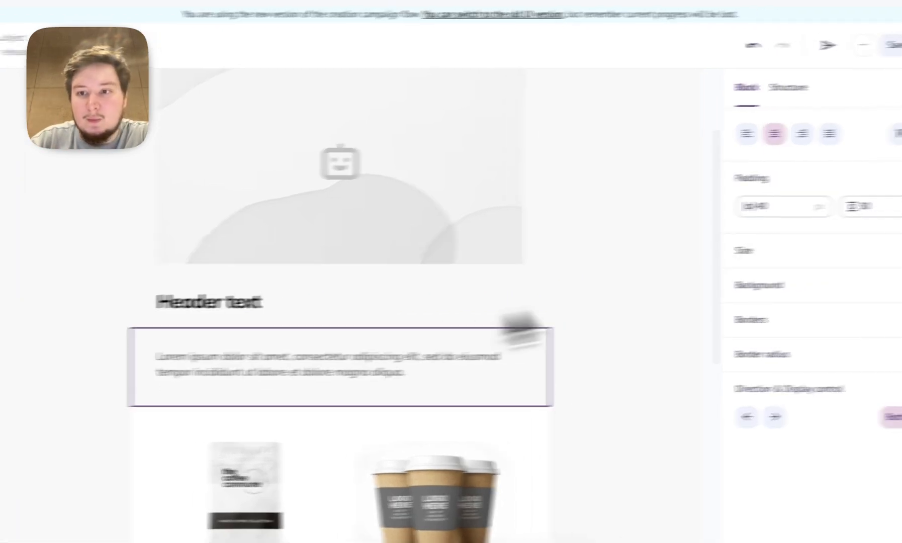
left_click(367, 367)
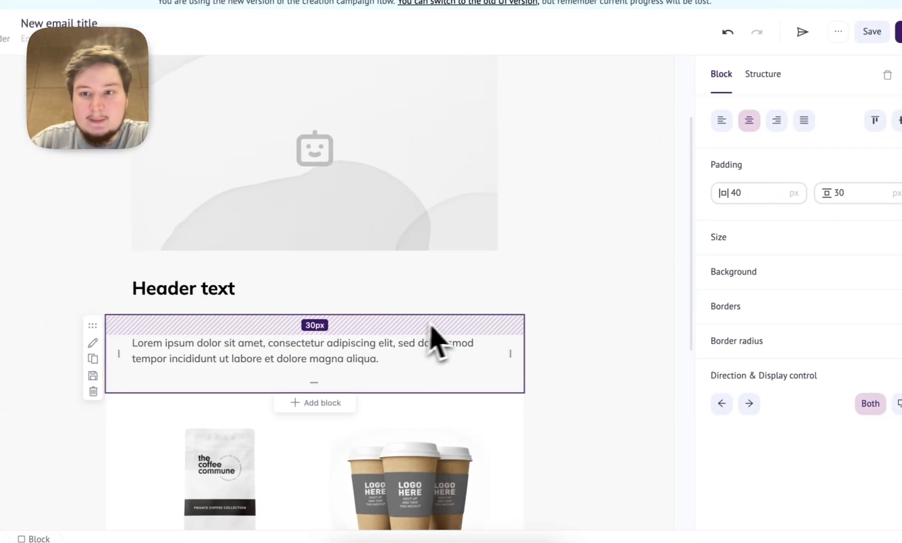
left_click(830, 195)
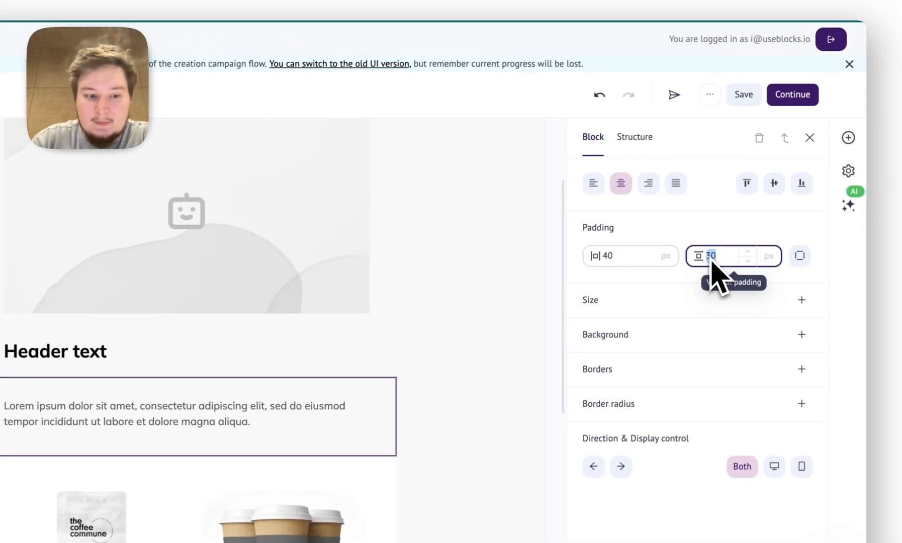
key("BackSpace")
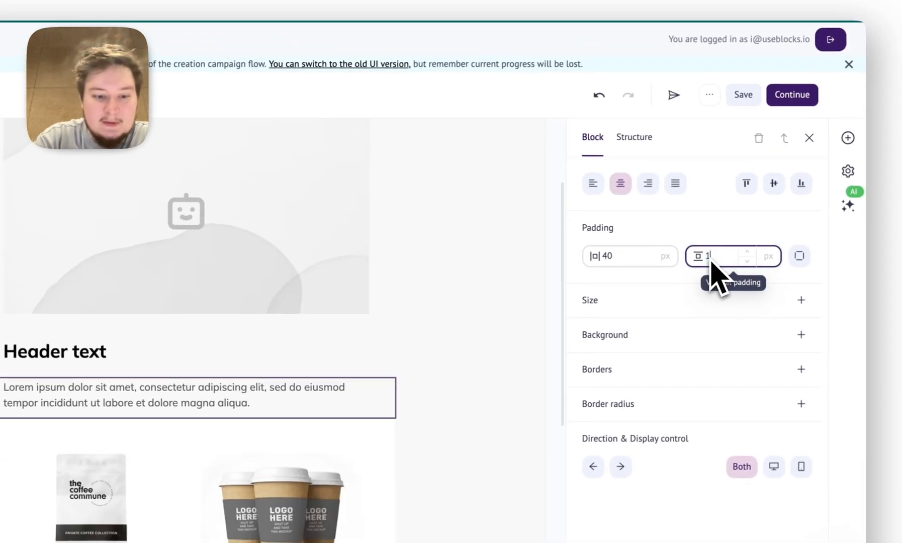
type("15")
Step: Try adjusting the image block's left padding directly on the canvas
scroll(309, 289, "down", 3)
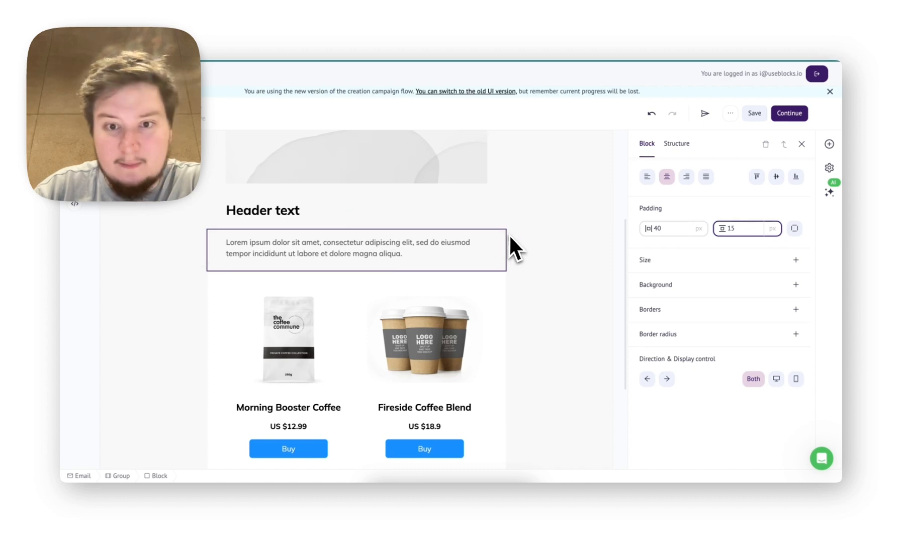
scroll(514, 245, "up", 3)
scroll(385, 240, "down", 5)
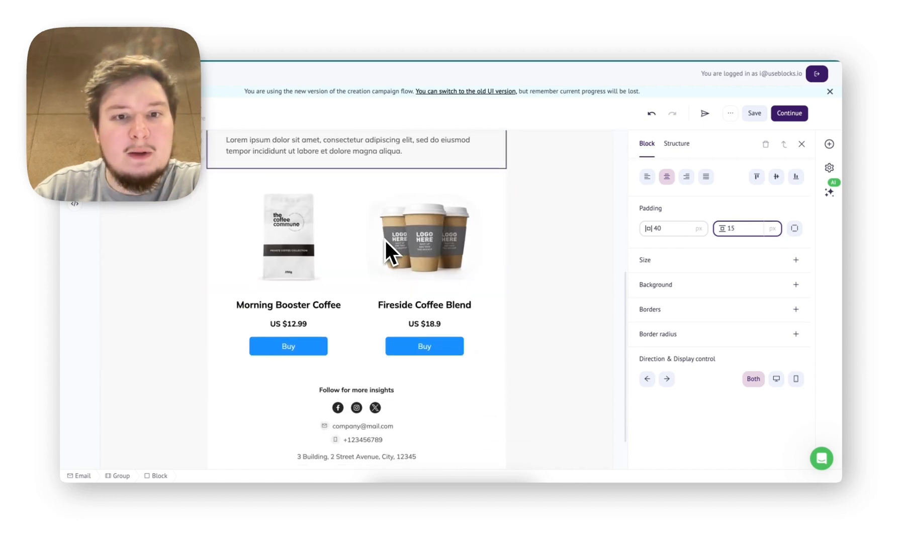
scroll(386, 241, "up", 5)
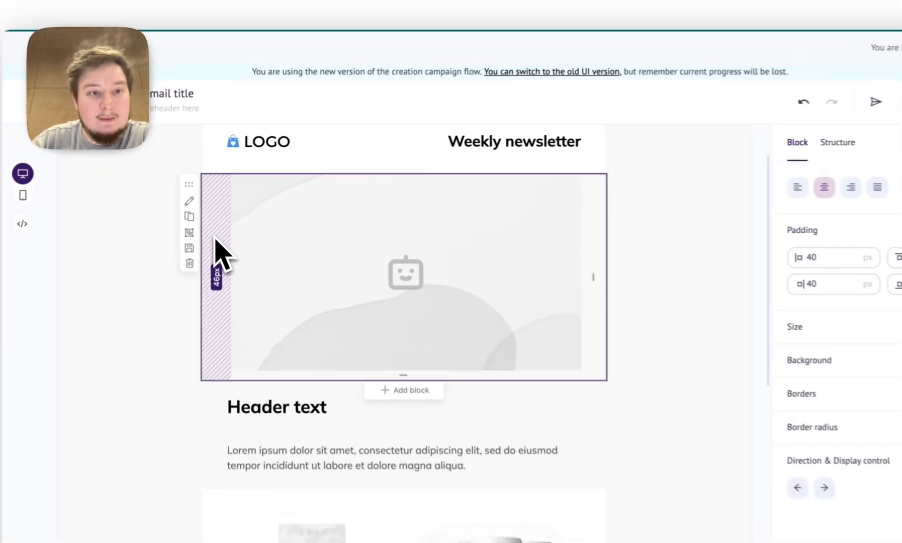
mouse_move(197, 238)
left_mouse_down()
mouse_move(221, 236)
mouse_move(213, 238)
left_mouse_up()
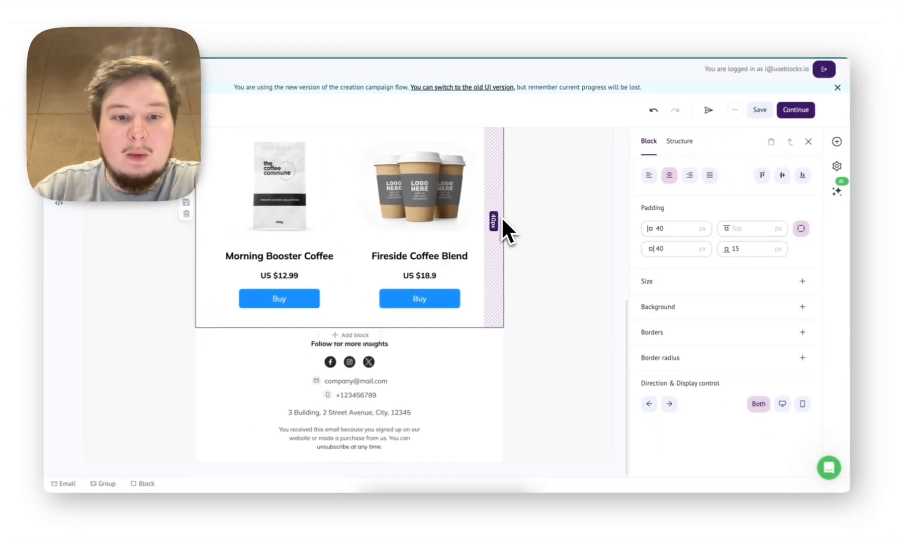
Step: Set the email background color to white (#FFFFFF) in the global styles
scroll(475, 261, "up", 5)
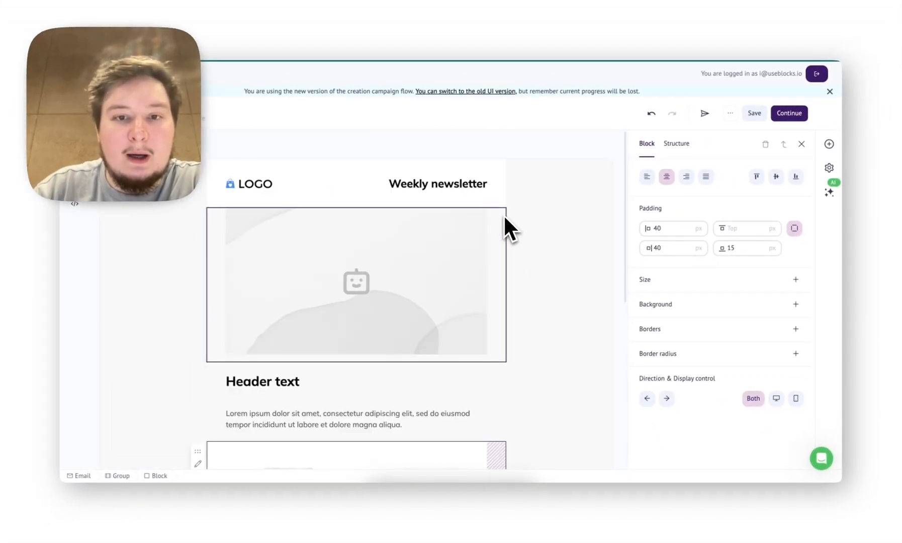
scroll(500, 231, "down", 3)
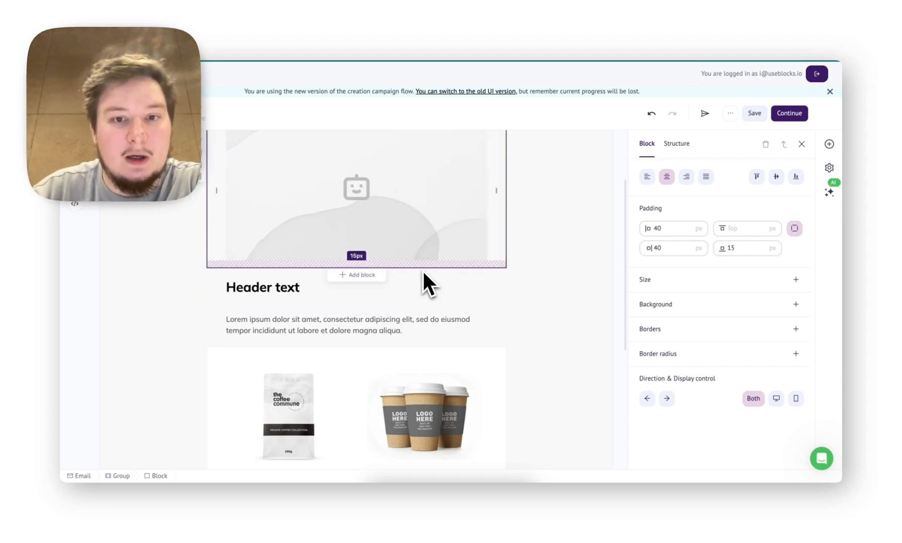
left_click(829, 168)
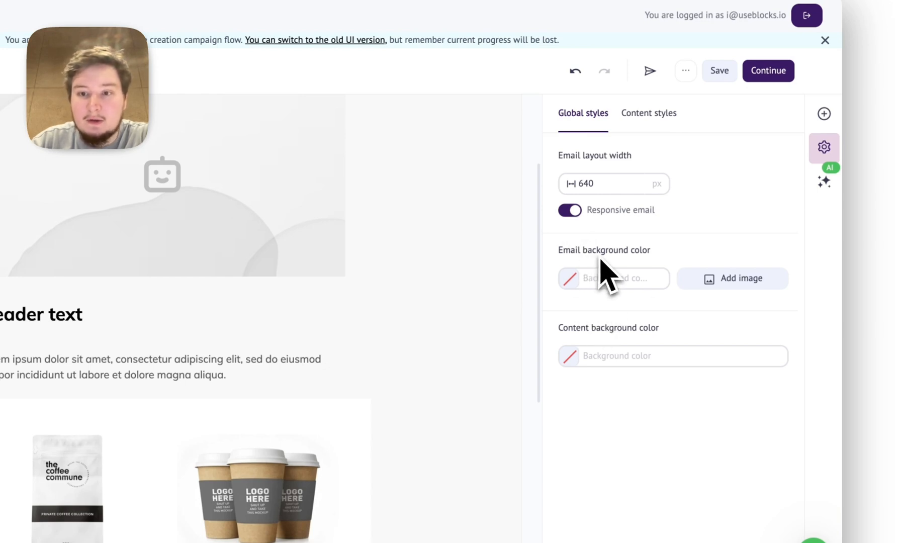
left_click(574, 283)
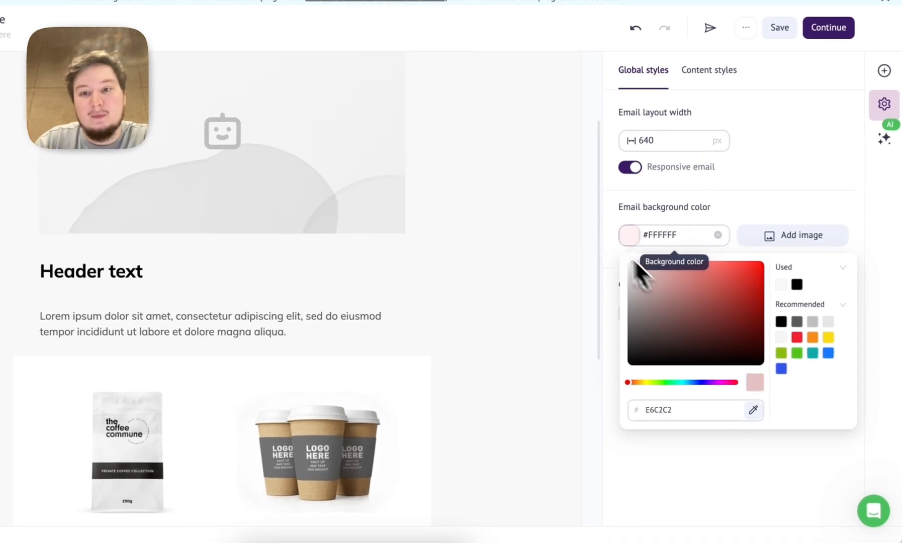
left_click(617, 236)
Step: Set the content background color to white (#FFFFFF) in the global styles
left_click(648, 318)
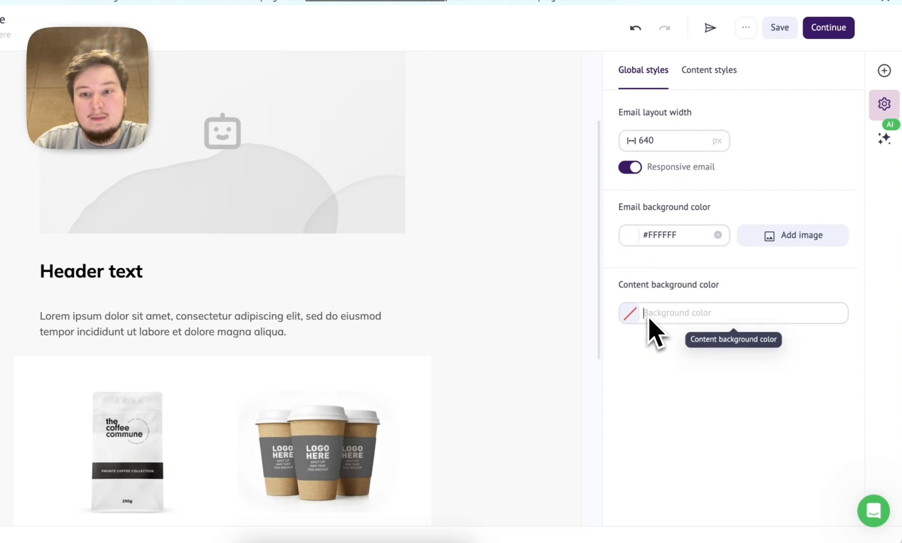
left_click(638, 318)
left_click_drag(652, 375, 615, 324)
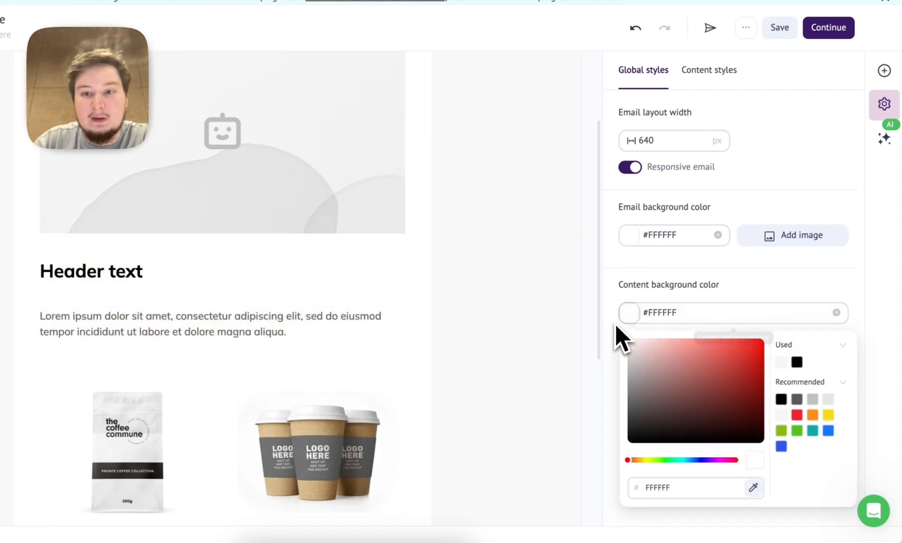
left_click(624, 282)
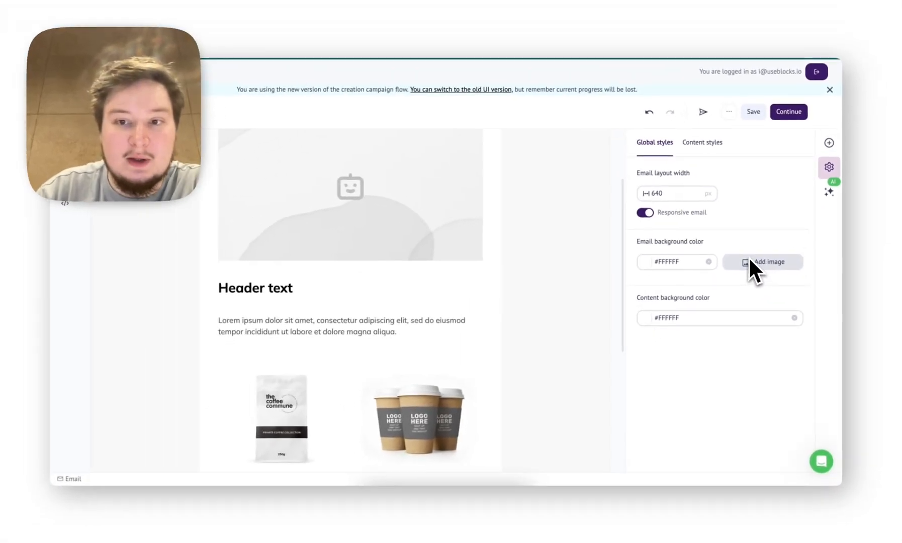
Step: Examine the email-wide content styles, and select the placeholder paragraph to view its own text settings
scroll(509, 253, "up", 3)
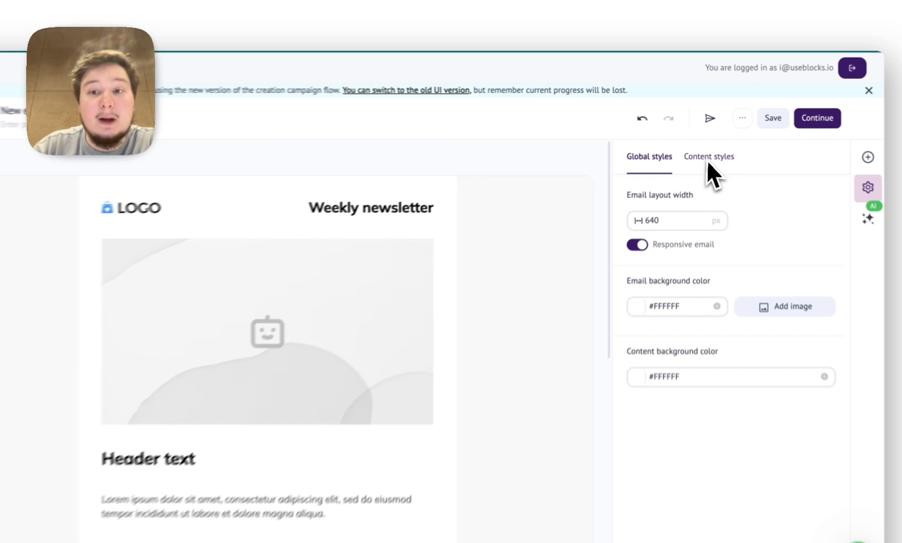
left_click(704, 144)
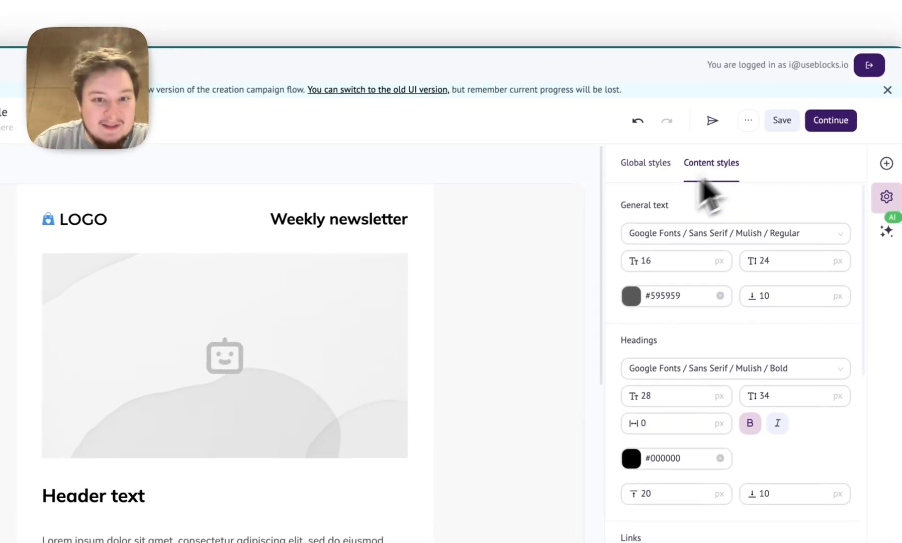
scroll(252, 347, "down", 2)
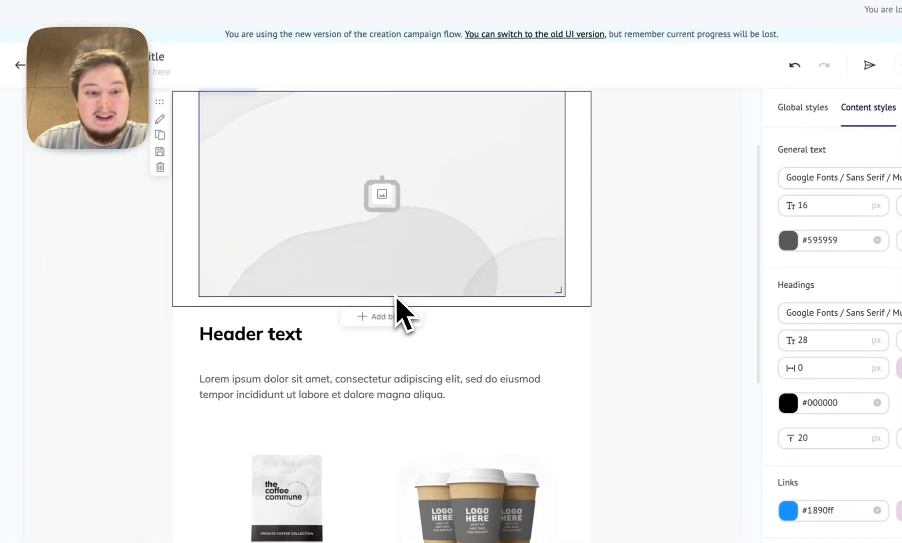
scroll(397, 301, "down", 3)
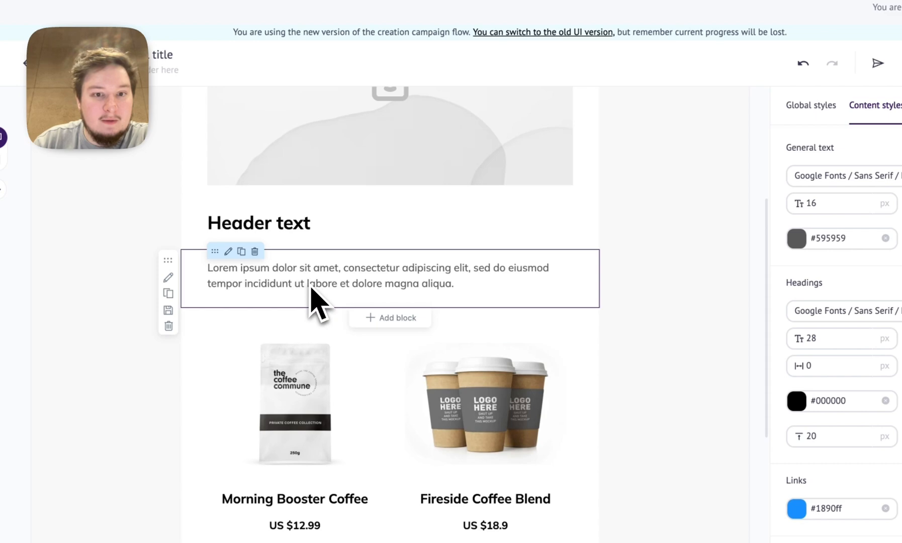
left_click(479, 269)
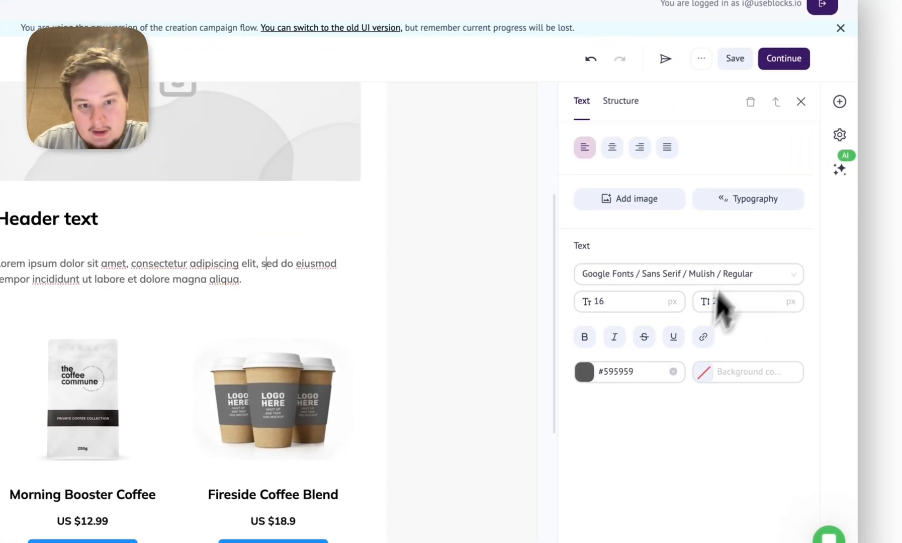
Step: Examine the individual settings of a product name, its price, the Buy button and the placeholder paragraph
scroll(234, 239, "down", 5)
left_click(234, 263)
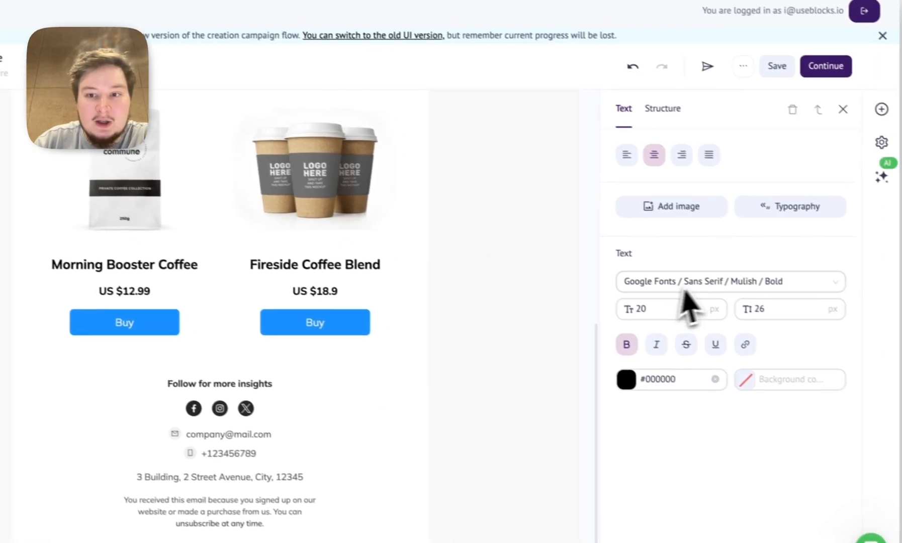
left_click(336, 308)
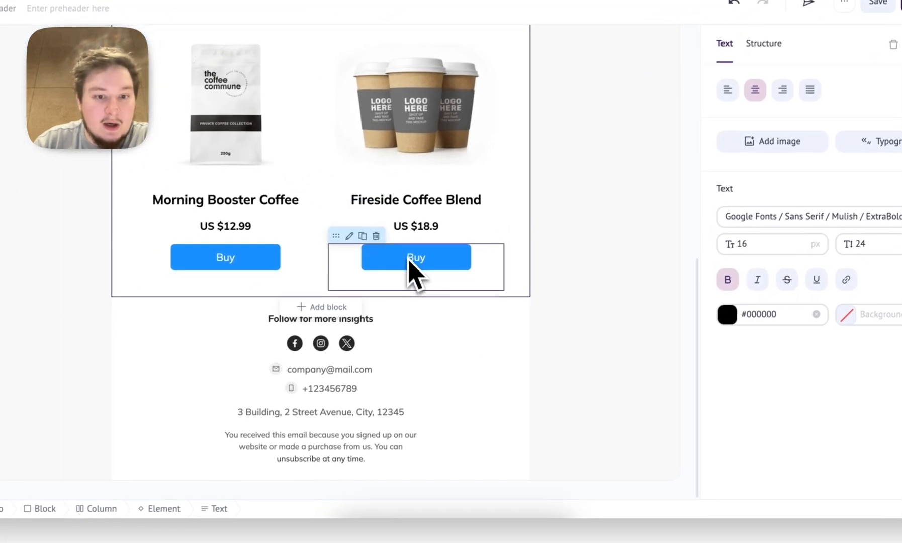
left_click(407, 262)
scroll(359, 397, "up", 1)
scroll(358, 398, "up", 8)
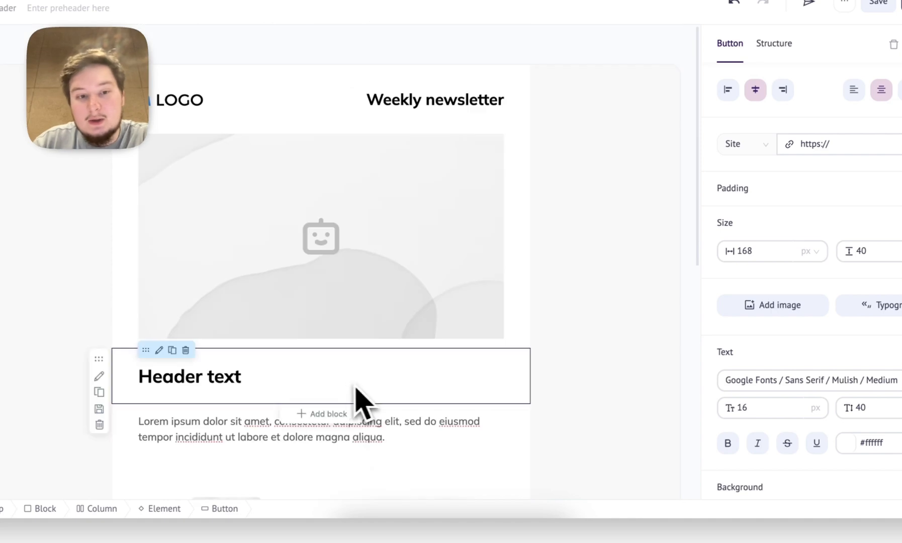
left_click(263, 419)
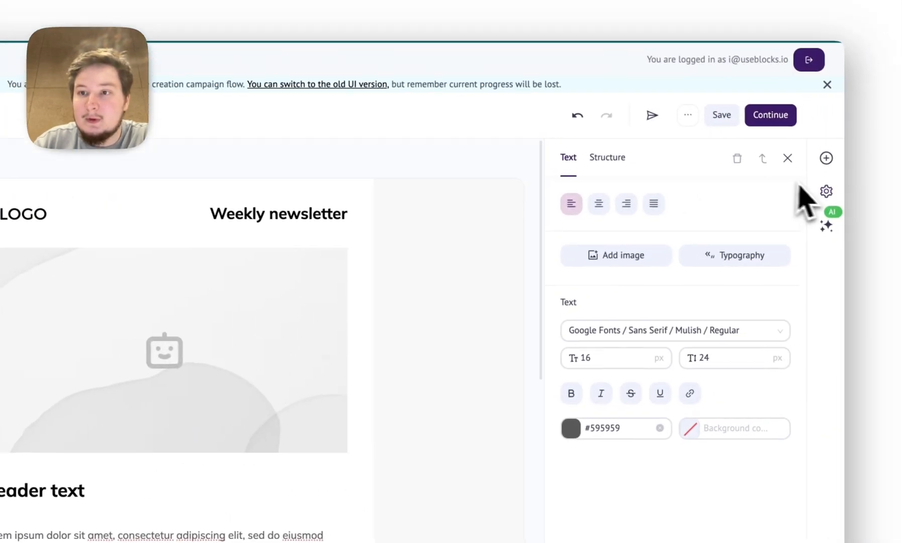
Step: Set the email-wide general text font to Google Fonts / Serif / Merriweather / Regular in the content styles
left_click(847, 176)
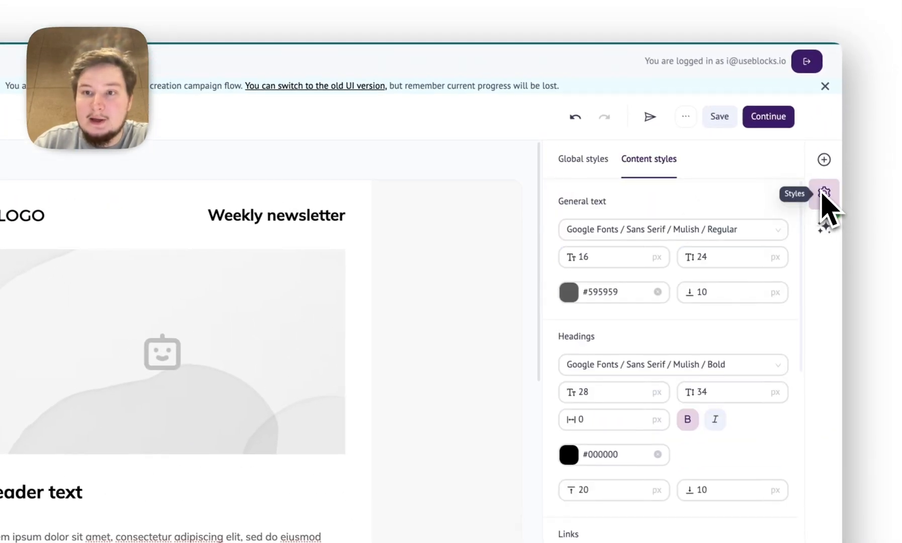
scroll(561, 203, "down", 3)
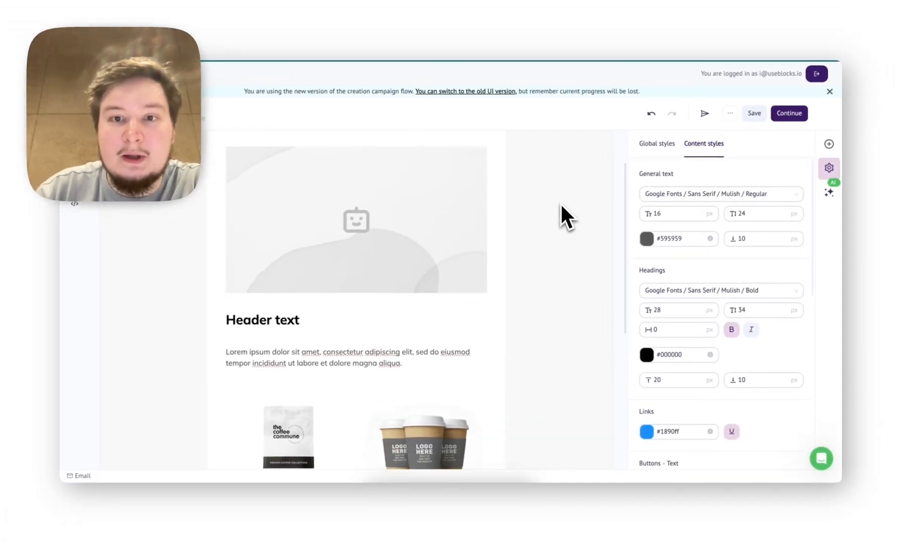
left_click(713, 196)
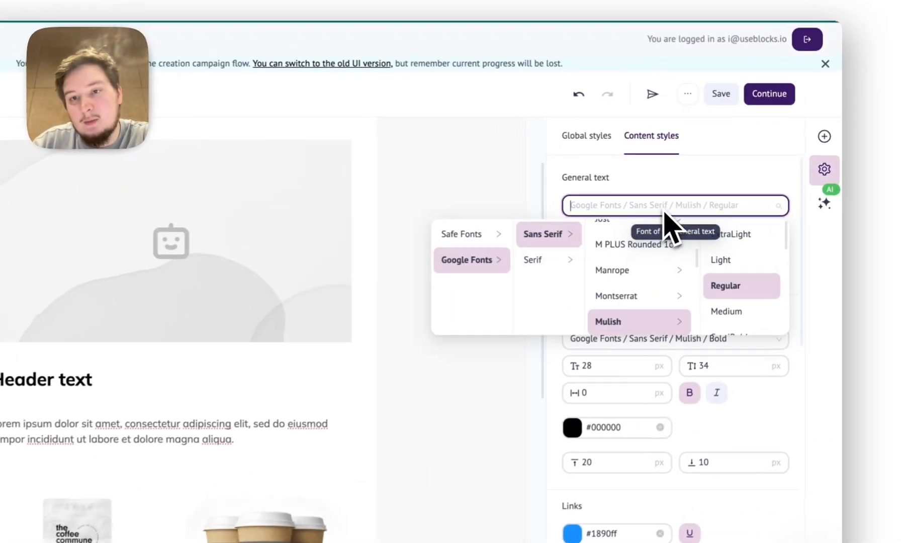
mouse_move(488, 240)
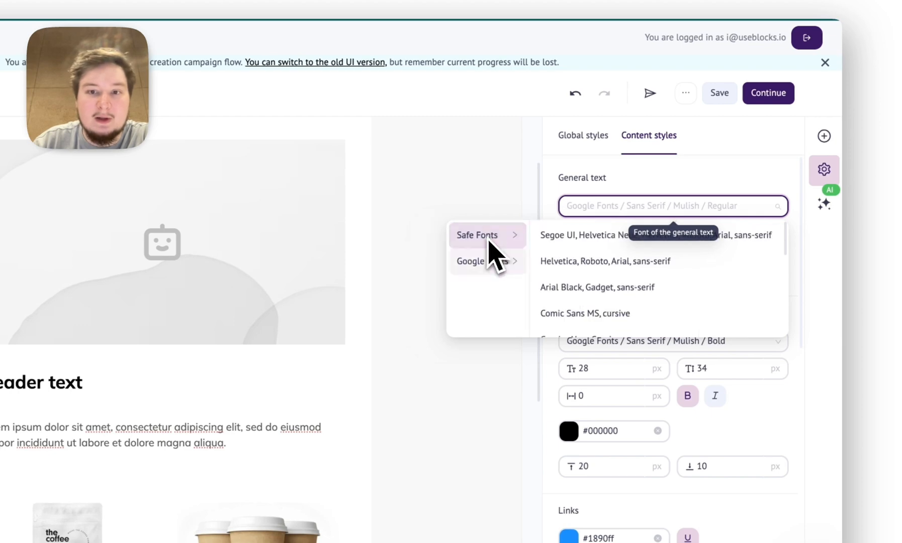
scroll(723, 274, "down", 8)
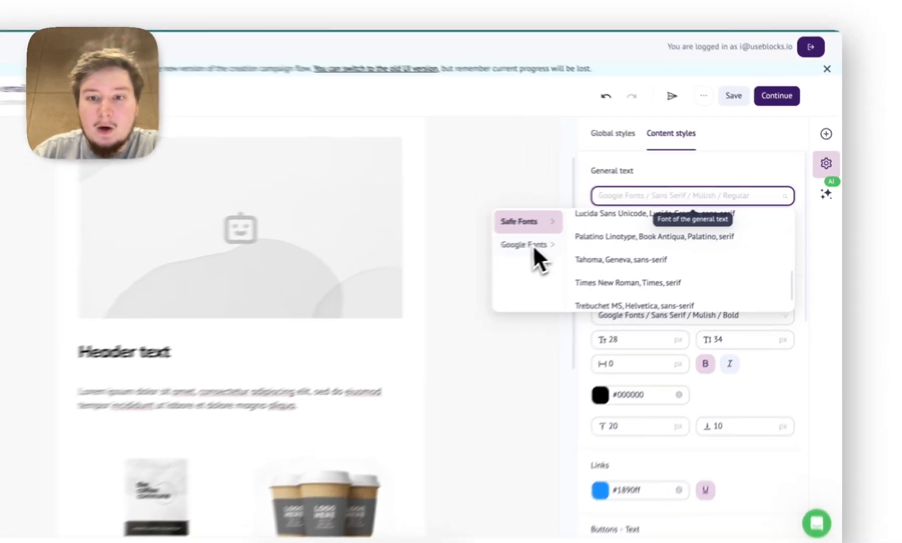
mouse_move(585, 233)
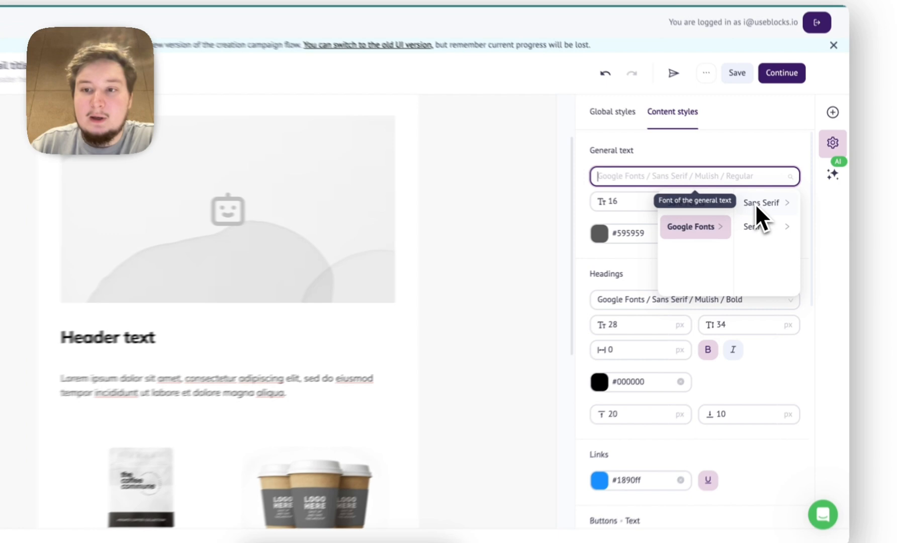
left_click(758, 204)
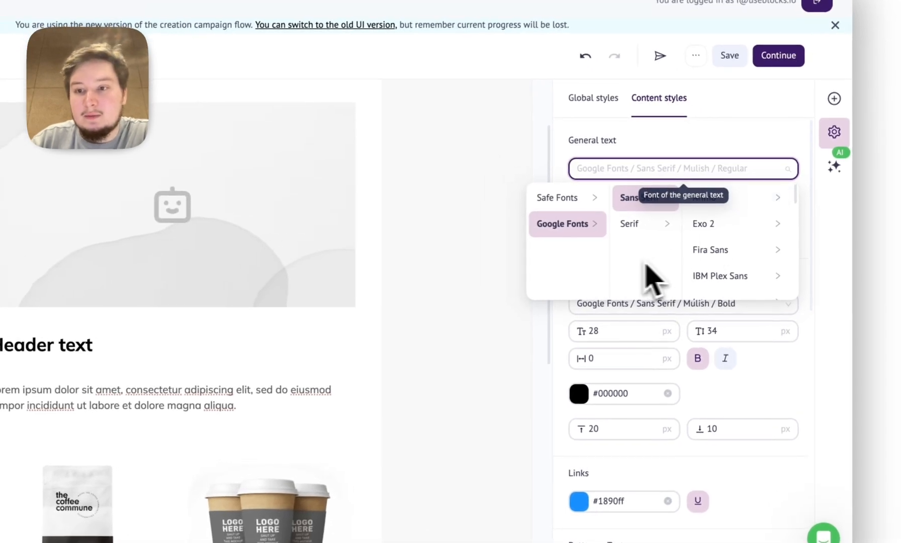
left_click(667, 226)
scroll(729, 229, "down", 3)
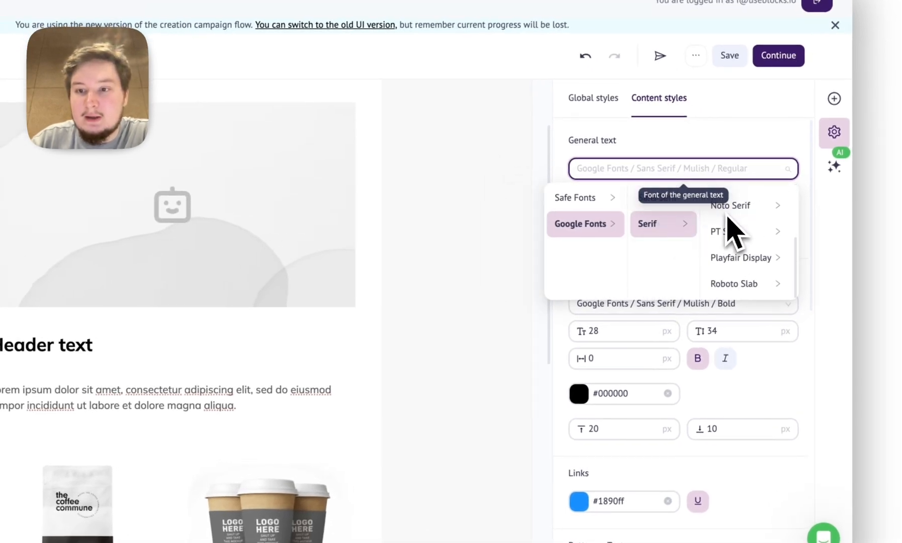
scroll(734, 233, "up", 2)
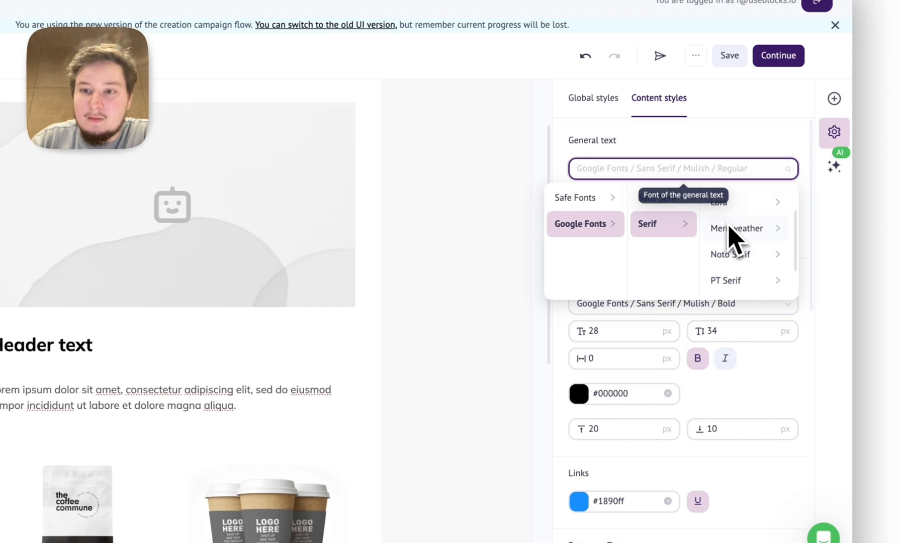
left_click(729, 229)
left_click(743, 235)
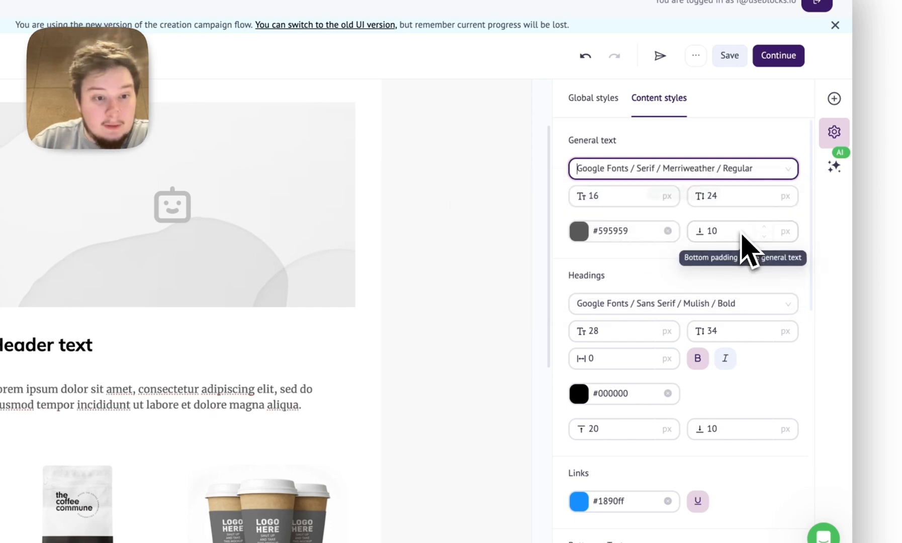
Step: Set the general text's font size to 18 px and its color to black (#000000)
scroll(249, 366, "down", 2)
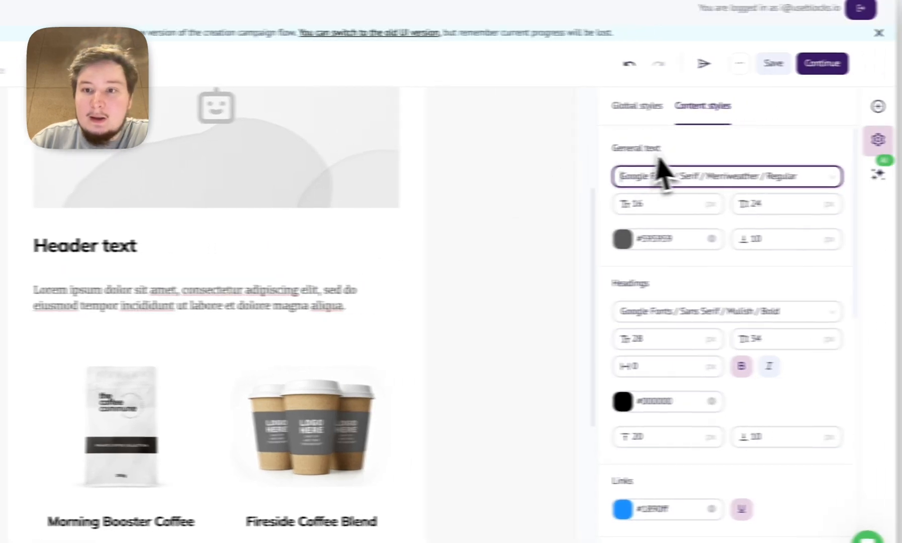
left_click(599, 209)
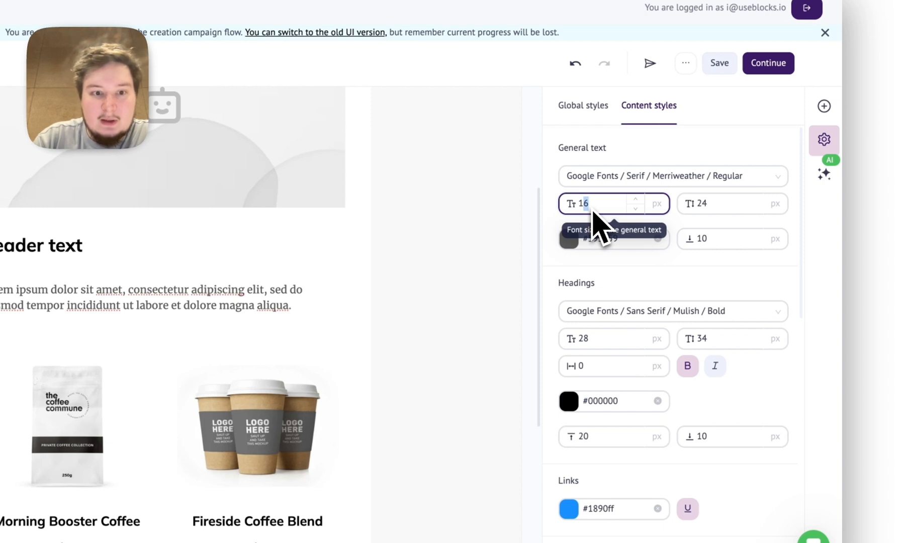
type("8")
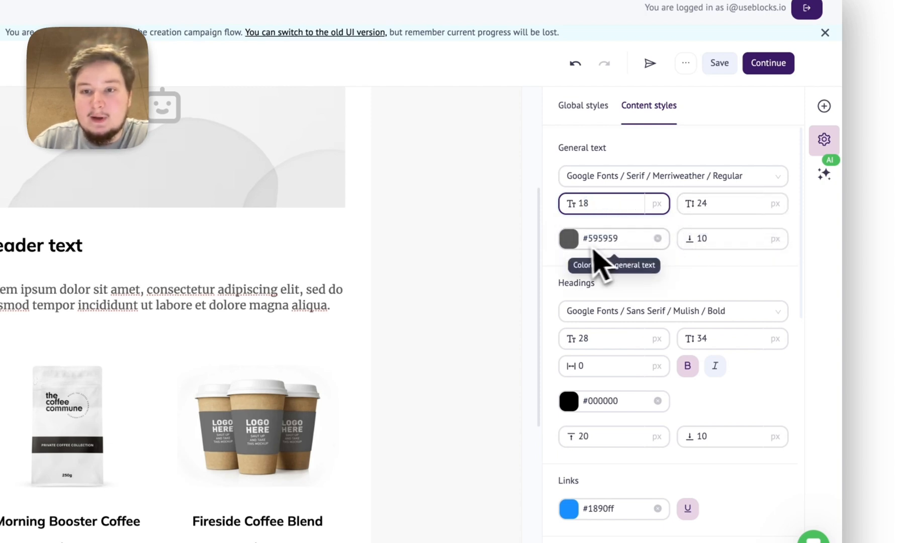
left_click(571, 241)
left_click_drag(589, 275, 553, 384)
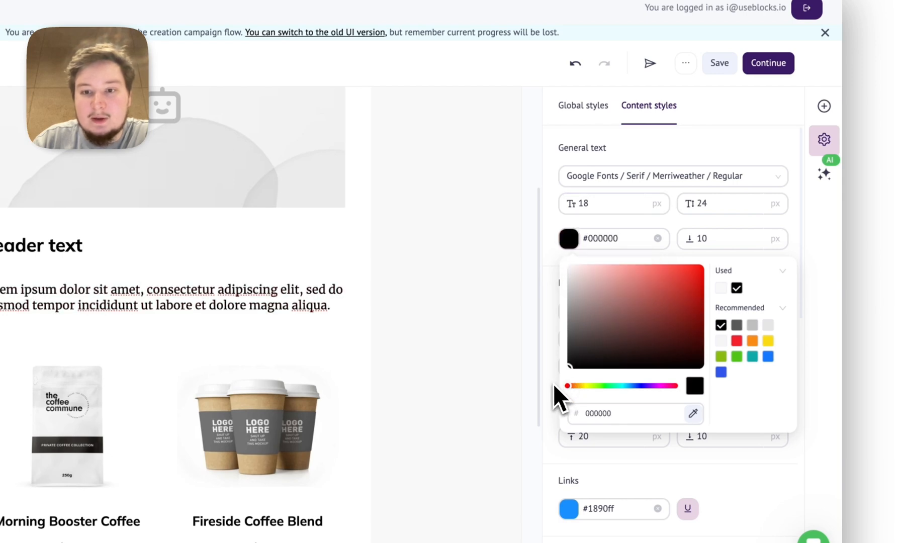
left_click(555, 263)
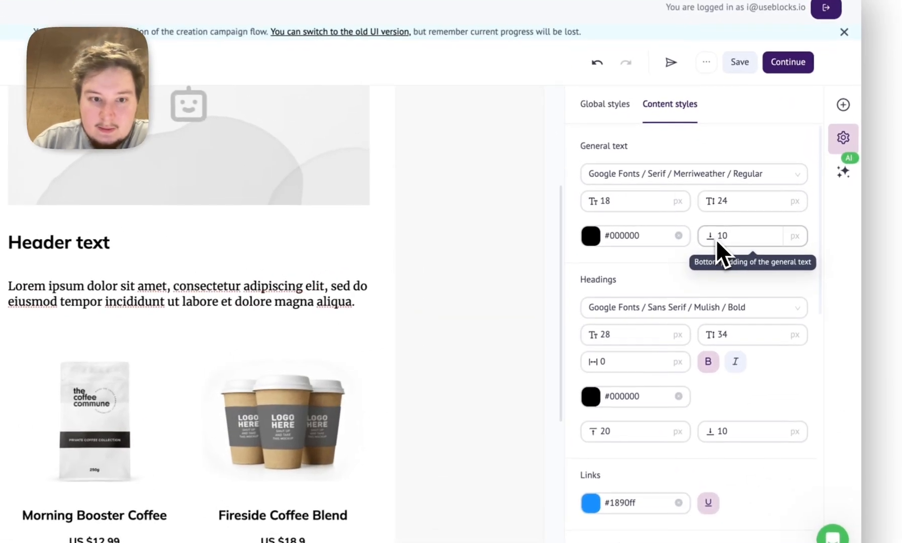
Step: Set the general text's bottom padding to 15 px
double_click(740, 239)
type("40")
left_click_drag(734, 239, 746, 240)
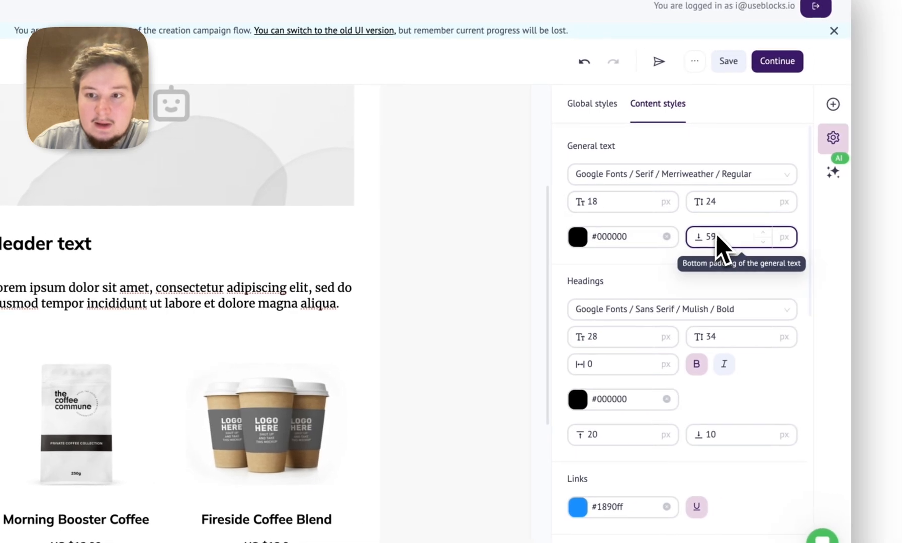
double_click(757, 237)
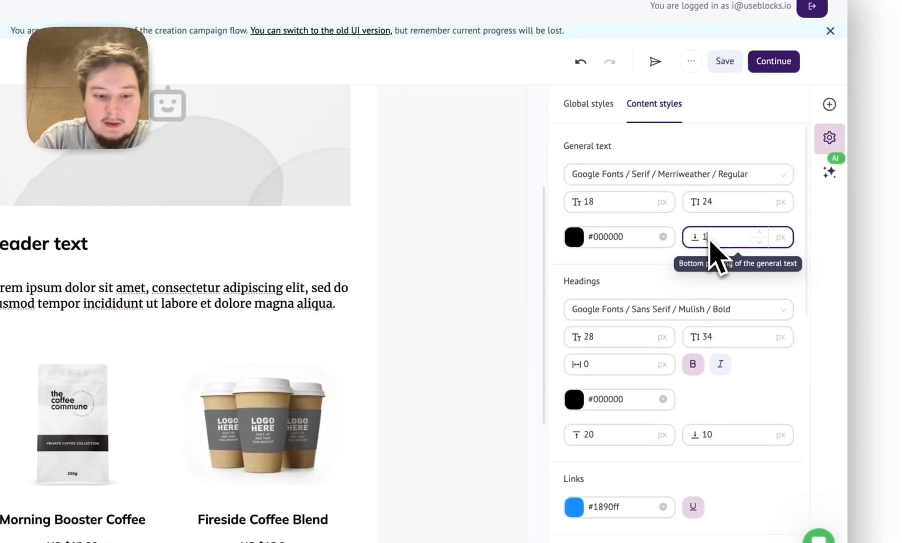
left_click(639, 274)
Step: Set the headings' font to Google Fonts / Sans Serif / Montserrat / SemiBold with a font size of 30 px
scroll(641, 272, "down", 2)
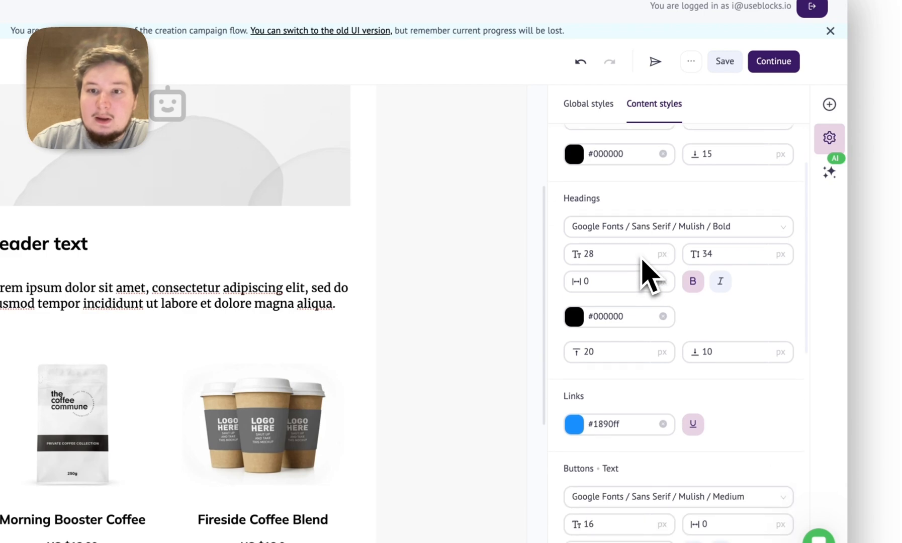
left_click(631, 230)
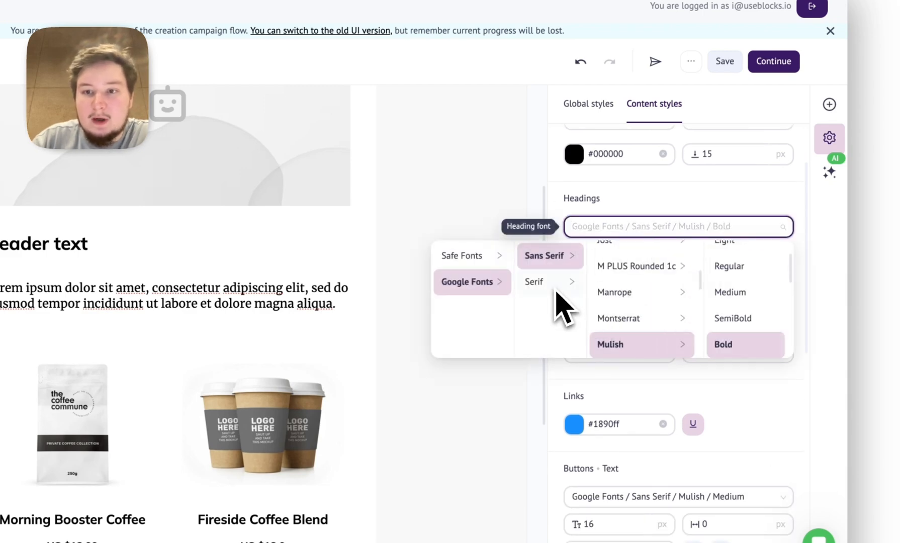
left_click(651, 317)
scroll(738, 301, "down", 1)
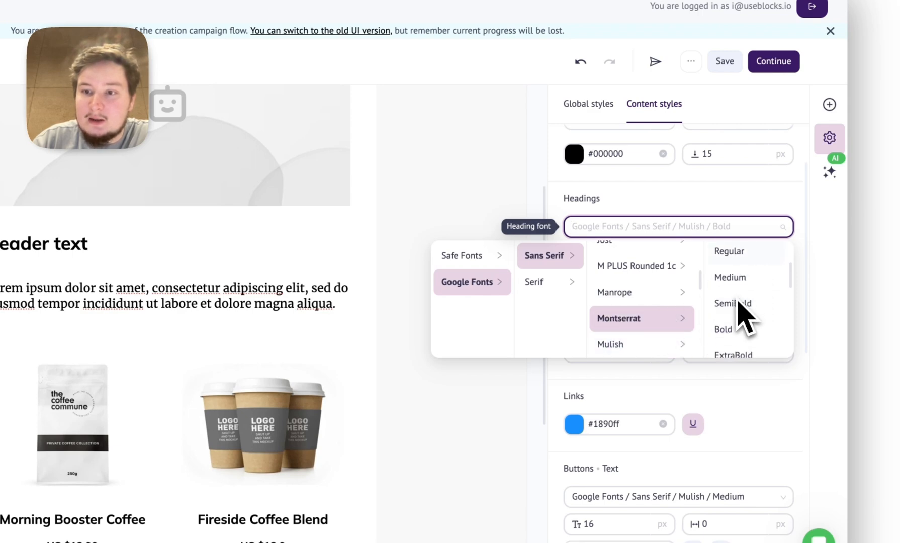
left_click(736, 304)
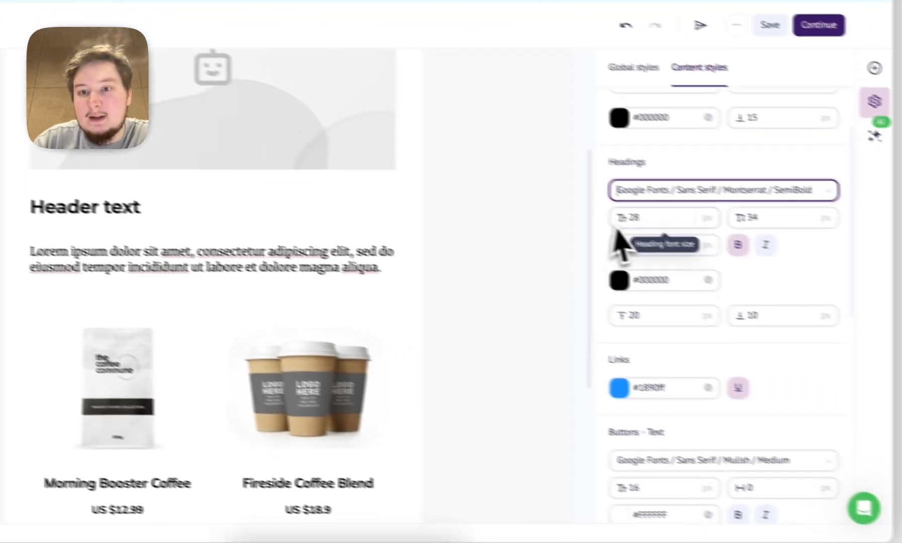
double_click(790, 265)
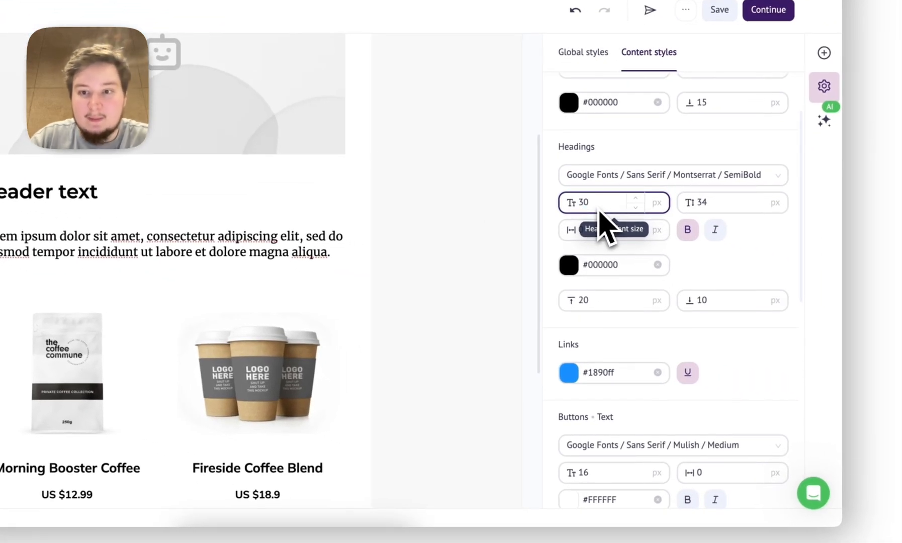
type("30")
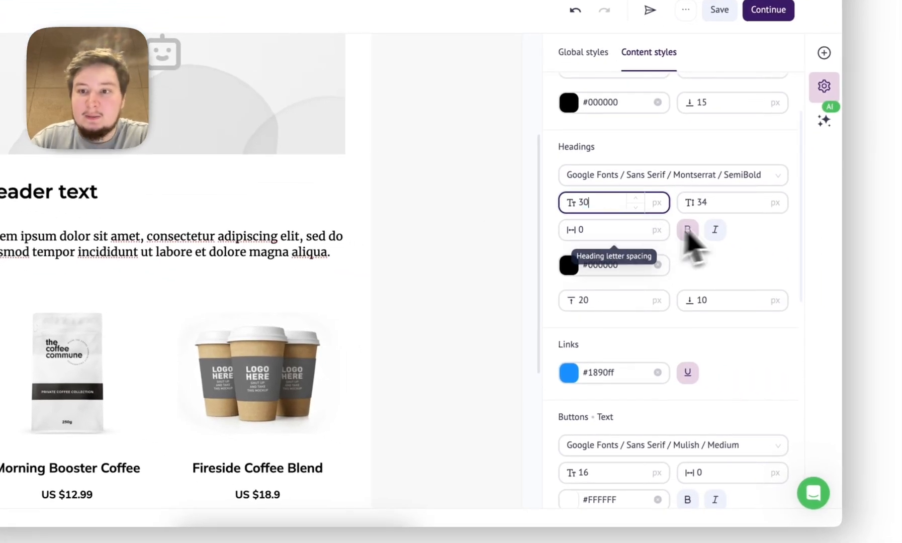
Step: Change the heading color to dark blue (#1E2861)
left_click(569, 265)
left_click_drag(596, 375, 639, 412)
left_click(600, 369)
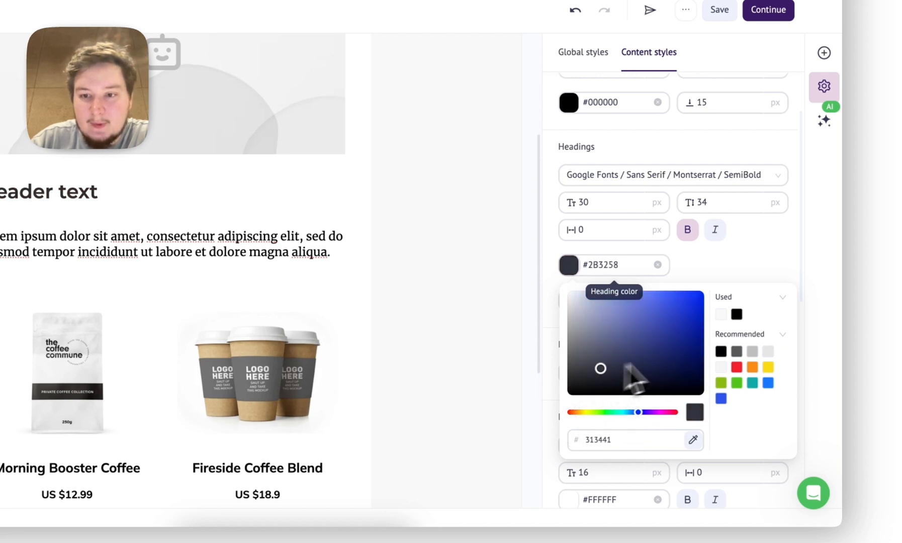
left_click_drag(653, 362, 664, 358)
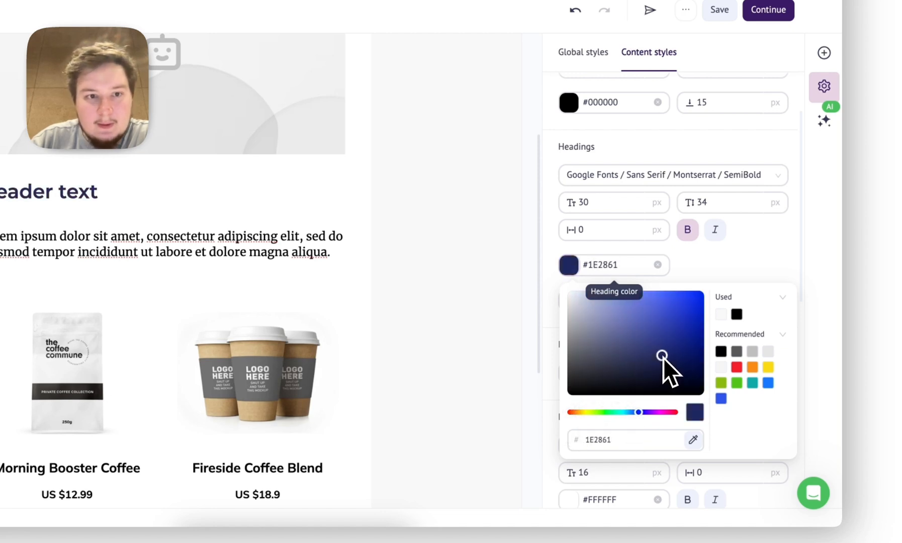
left_click(754, 266)
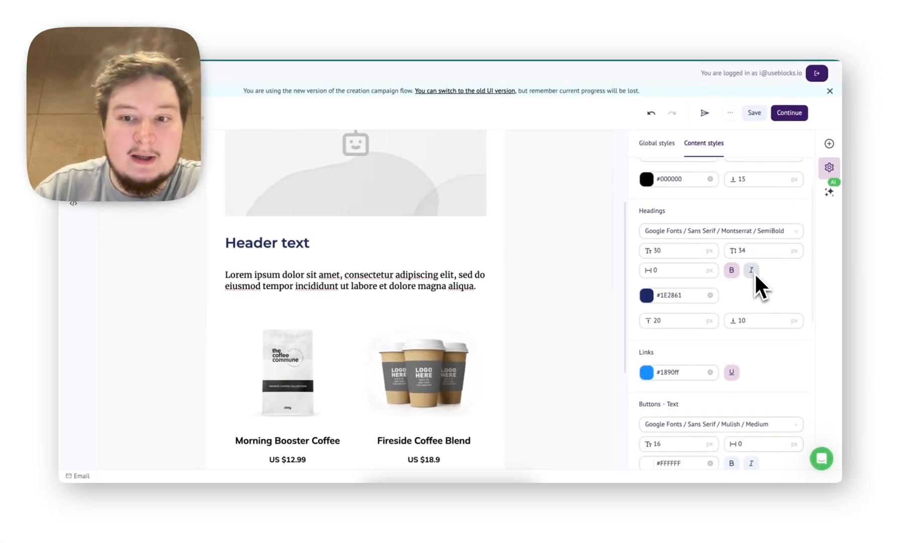
Step: Set the button text to Google Fonts / Sans Serif / Inter / Light at 20 px in bold
scroll(751, 276, "down", 3)
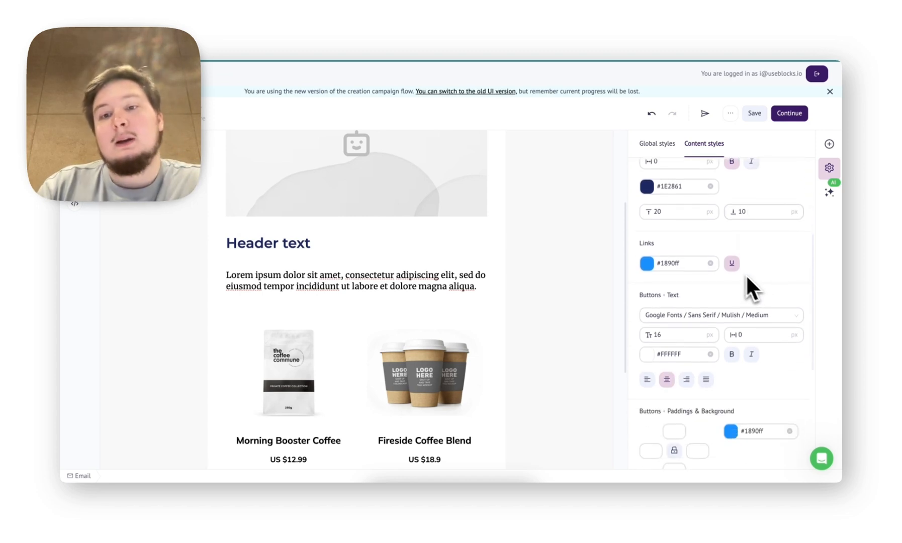
scroll(702, 236, "down", 1)
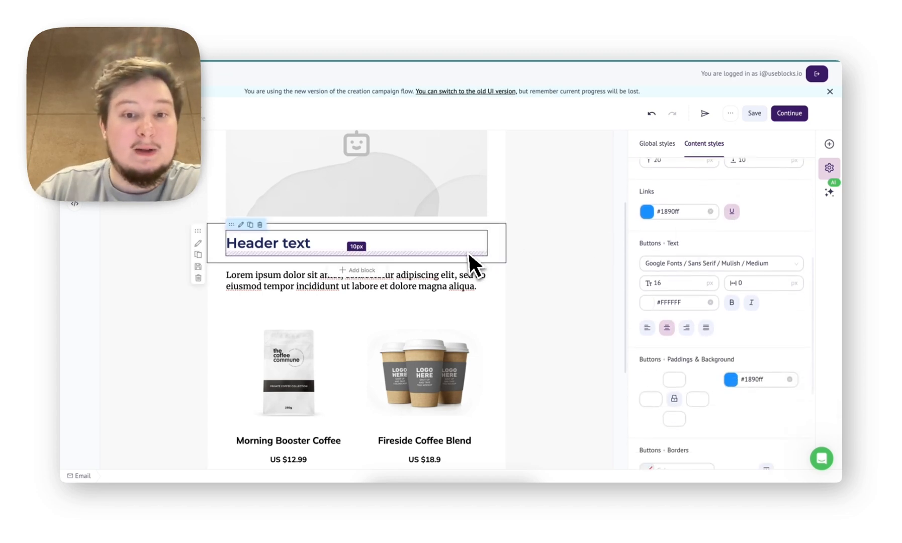
scroll(468, 251, "down", 1)
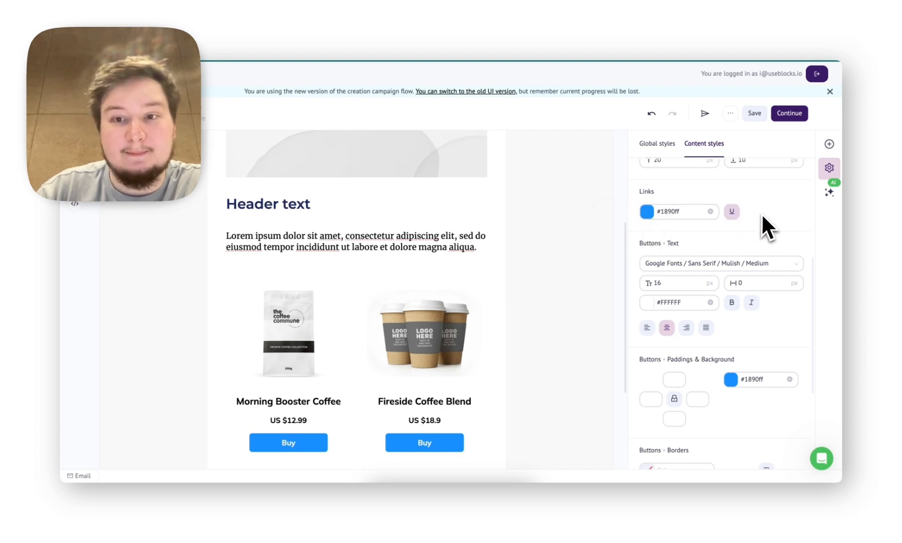
scroll(762, 216, "down", 1)
scroll(340, 281, "down", 2)
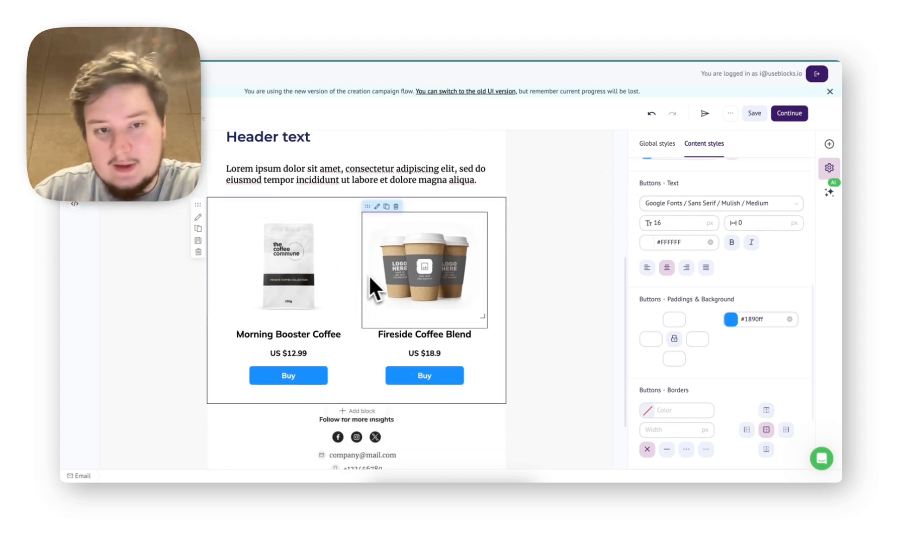
scroll(376, 273, "down", 1)
left_click(660, 208)
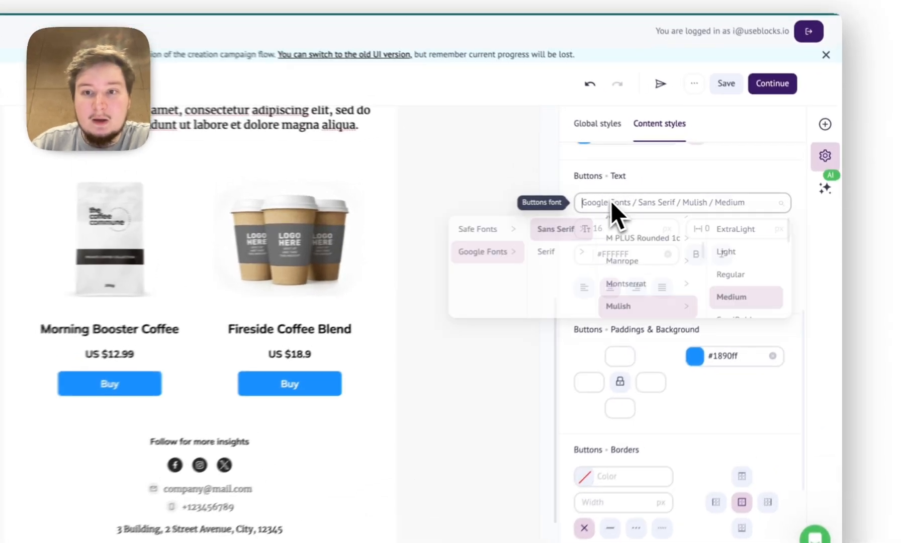
scroll(684, 262, "up", 2)
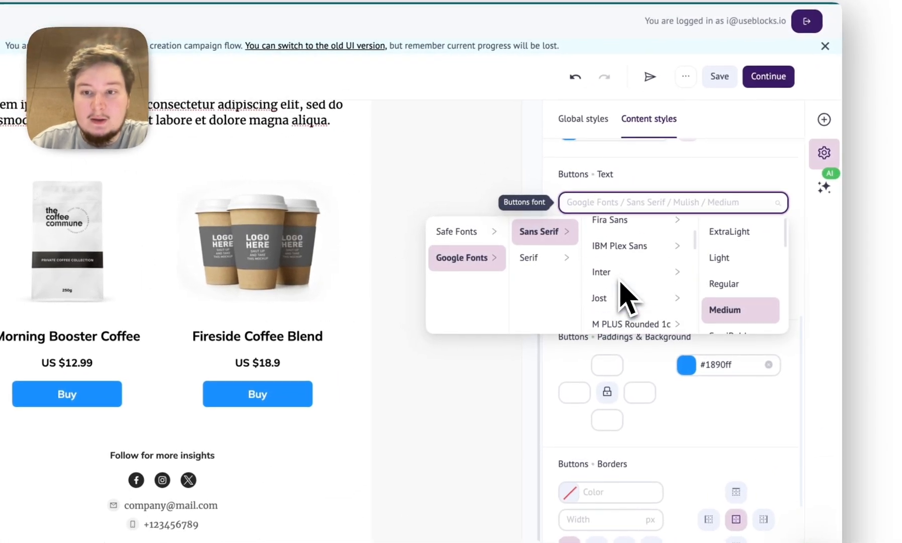
scroll(626, 297, "up", 1)
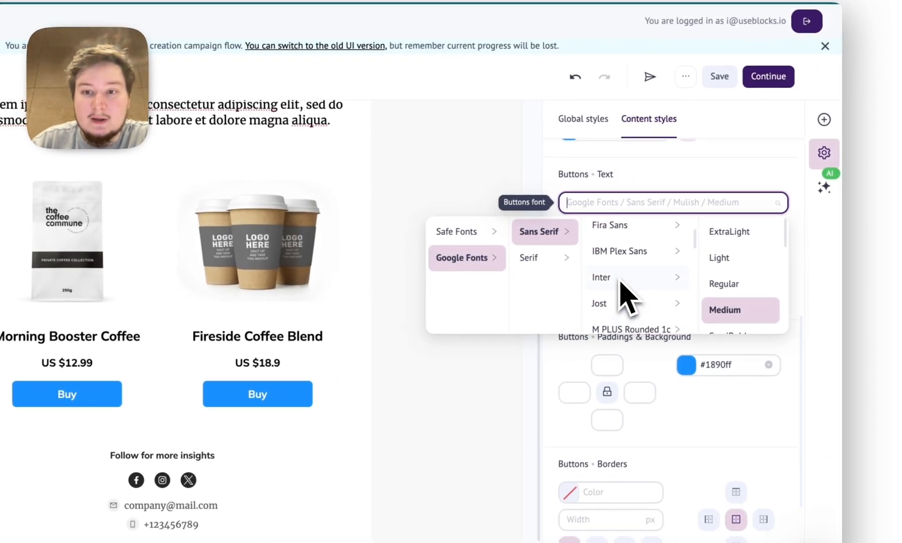
left_click(619, 276)
left_click(738, 283)
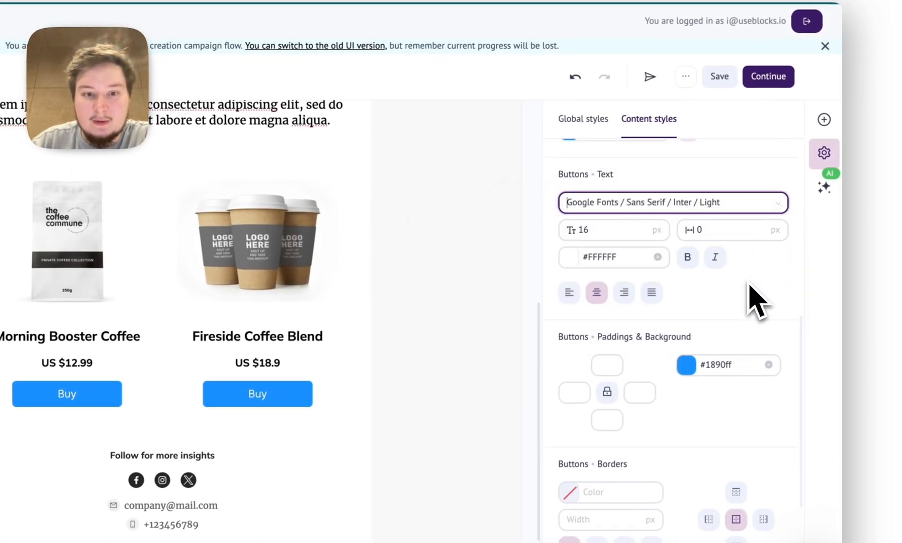
double_click(587, 233)
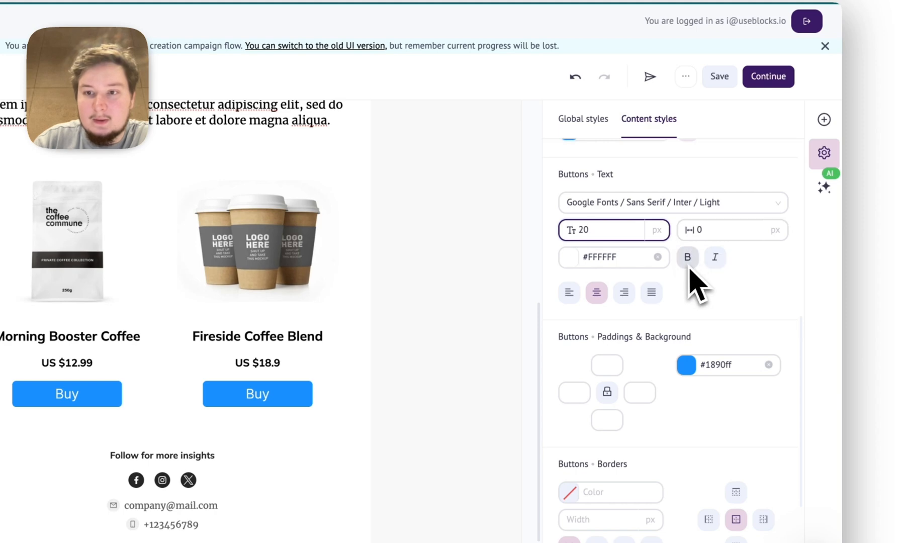
left_click(716, 261)
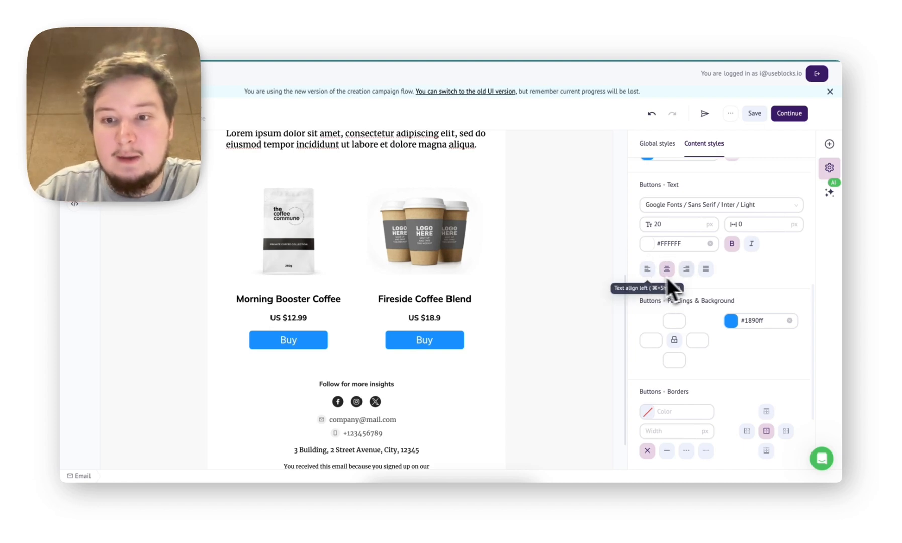
Step: Change the buttons' background color to dark navy blue (#0B355C)
scroll(704, 277, "down", 1)
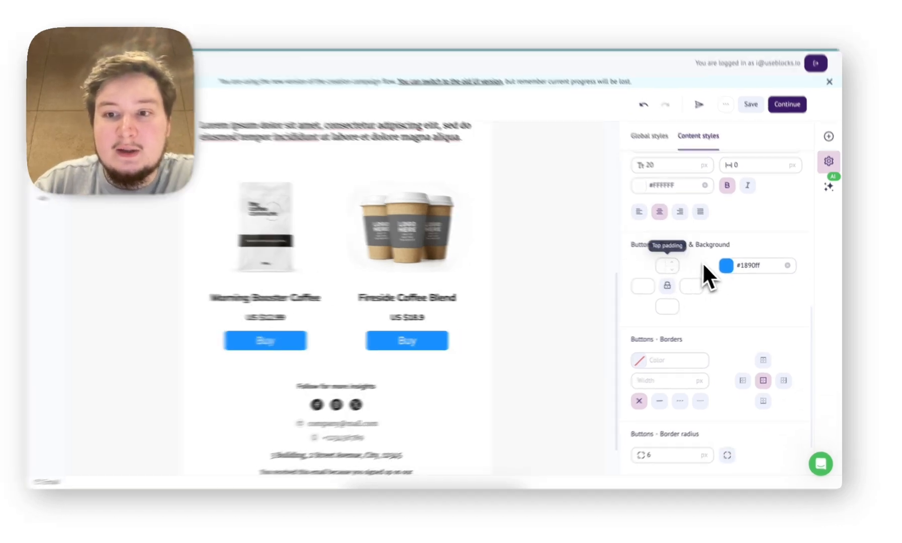
left_click(731, 307)
left_click_drag(607, 285, 598, 340)
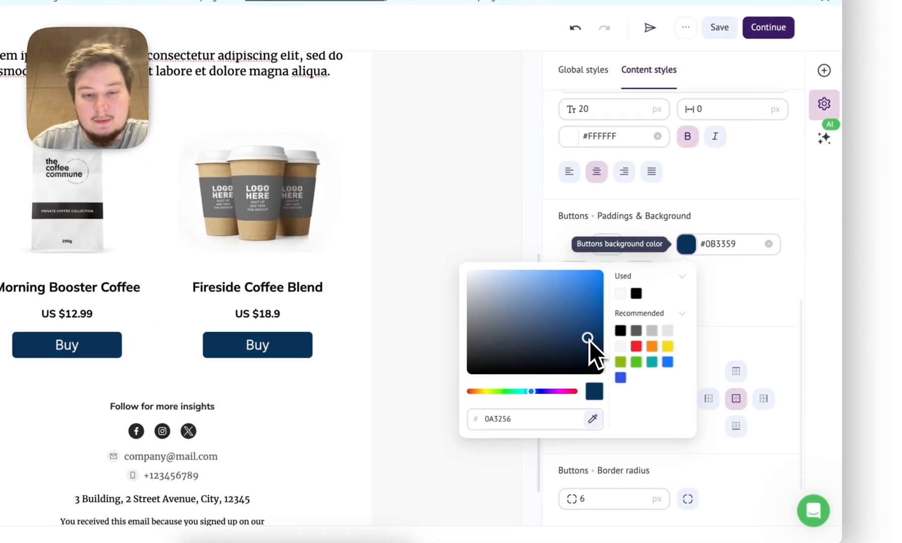
left_click(726, 302)
scroll(629, 302, "down", 5)
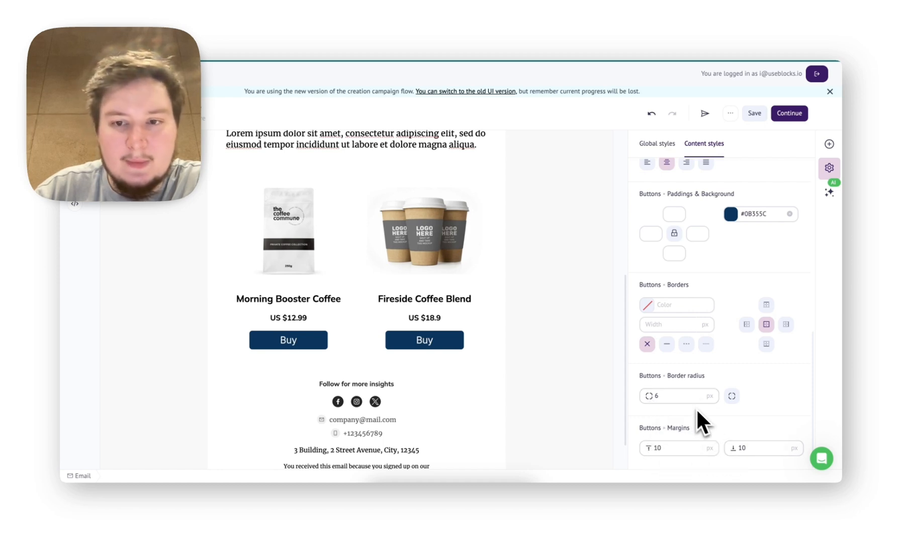
Step: Try center, right and justified alignment on the paragraph below the header text, and return it to left alignment
scroll(630, 328, "up", 10)
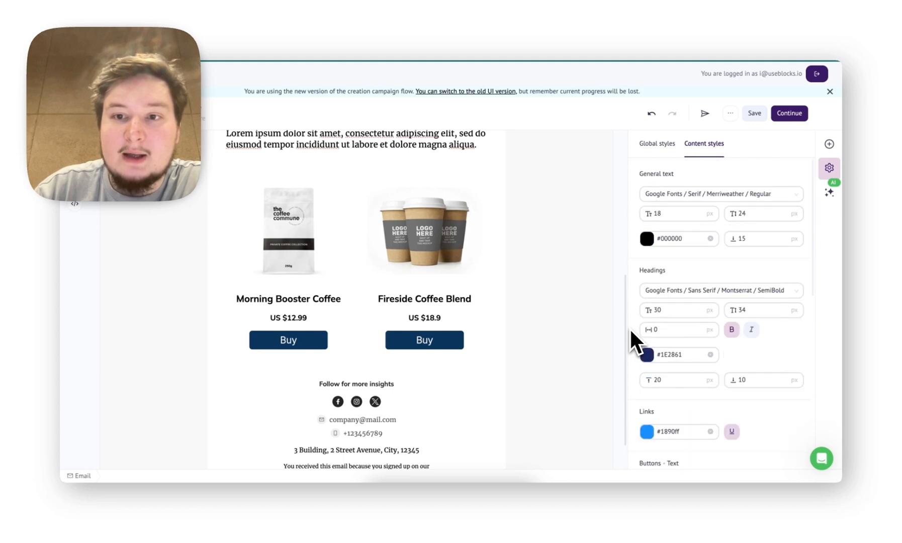
scroll(497, 304, "up", 3)
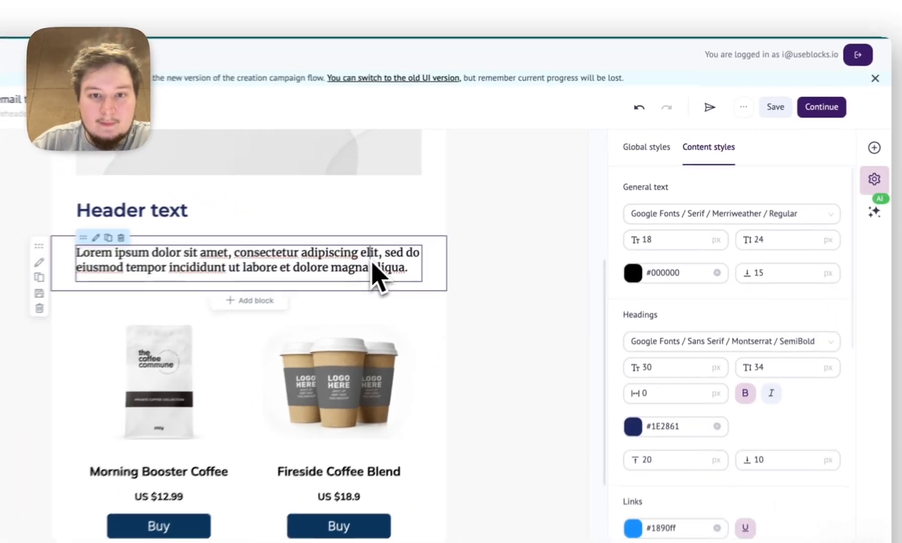
left_click(450, 230)
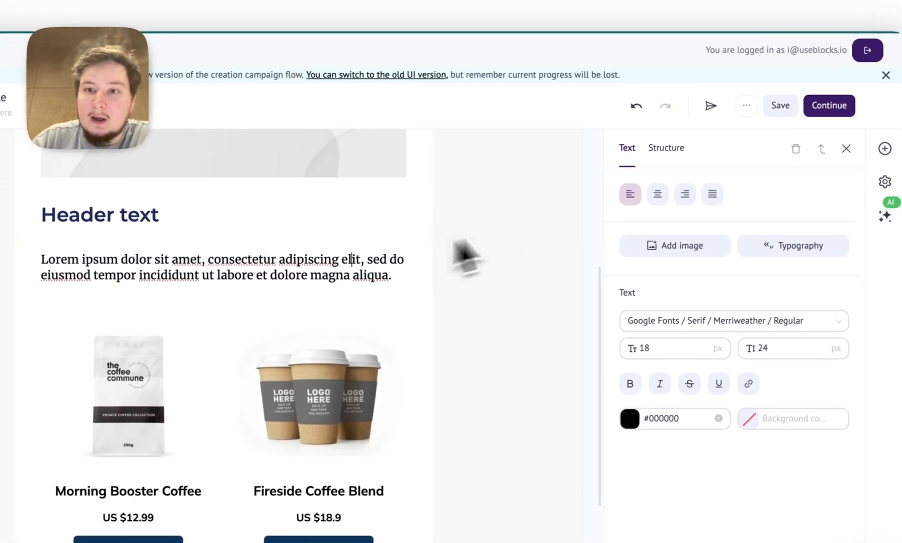
left_click(655, 201)
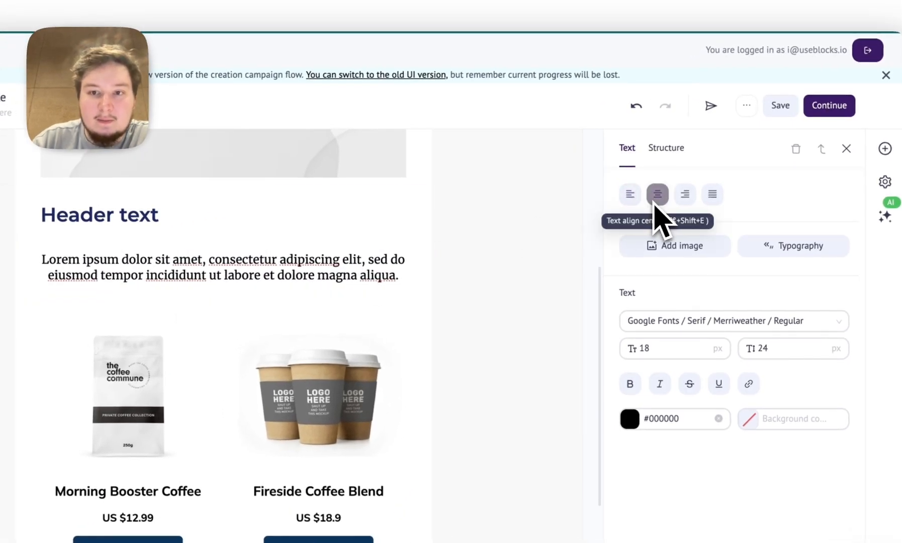
left_click(684, 197)
left_click(712, 194)
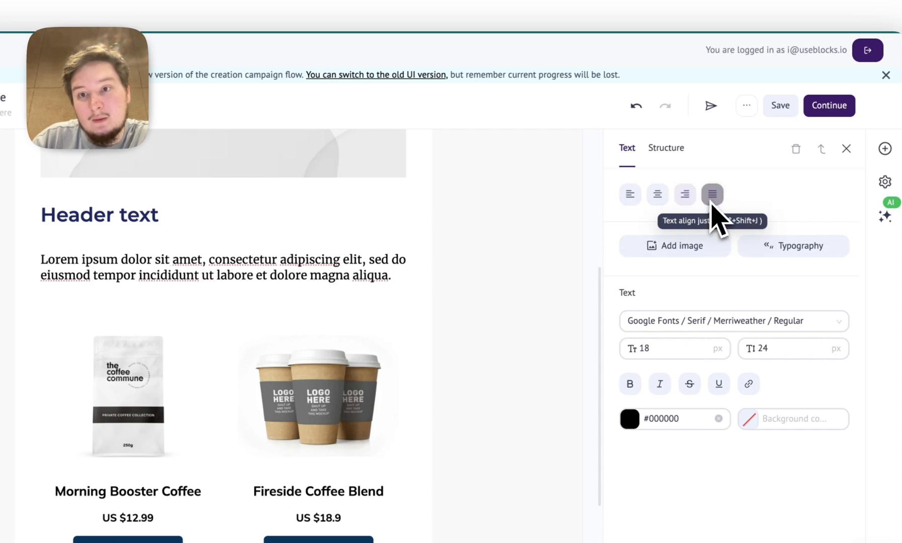
left_click(630, 193)
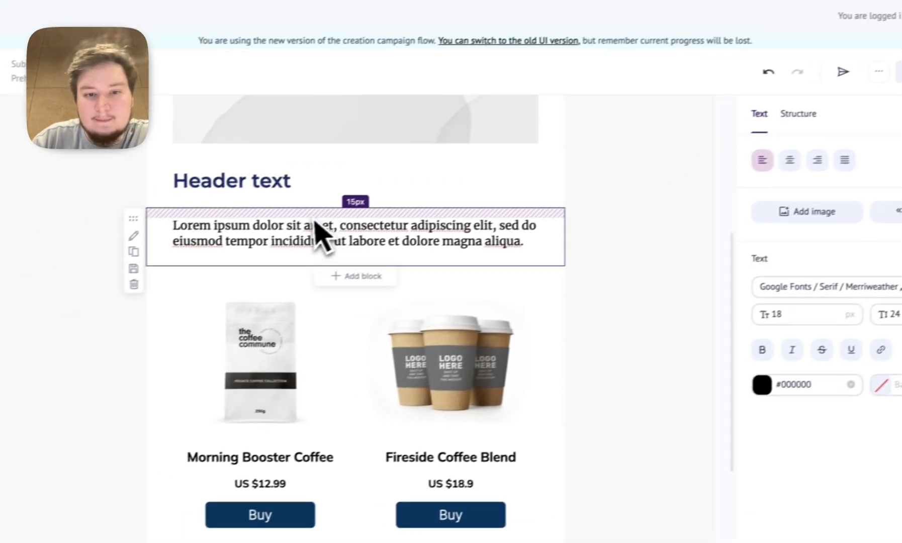
Step: Try left alignment on the Morning Booster Coffee product title, and return it to center alignment
scroll(202, 281, "down", 3)
left_click(94, 371)
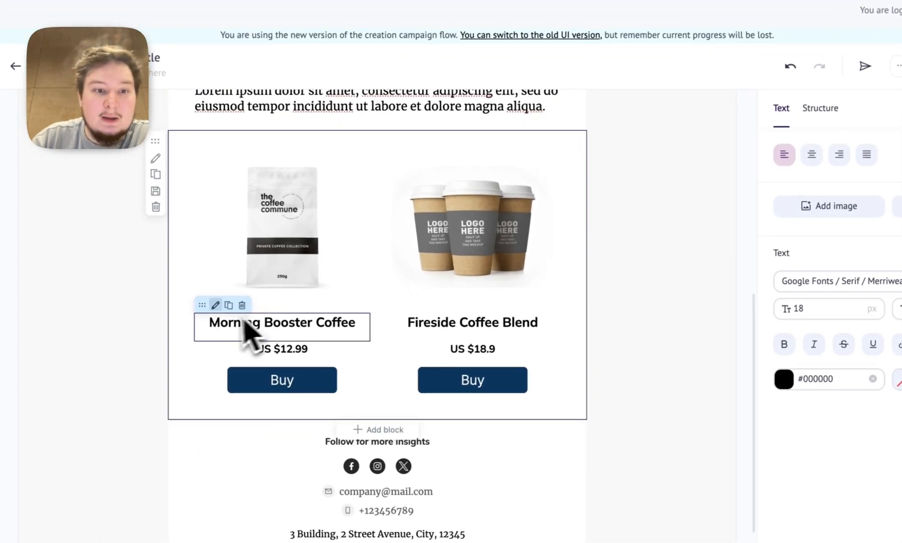
left_click(312, 337)
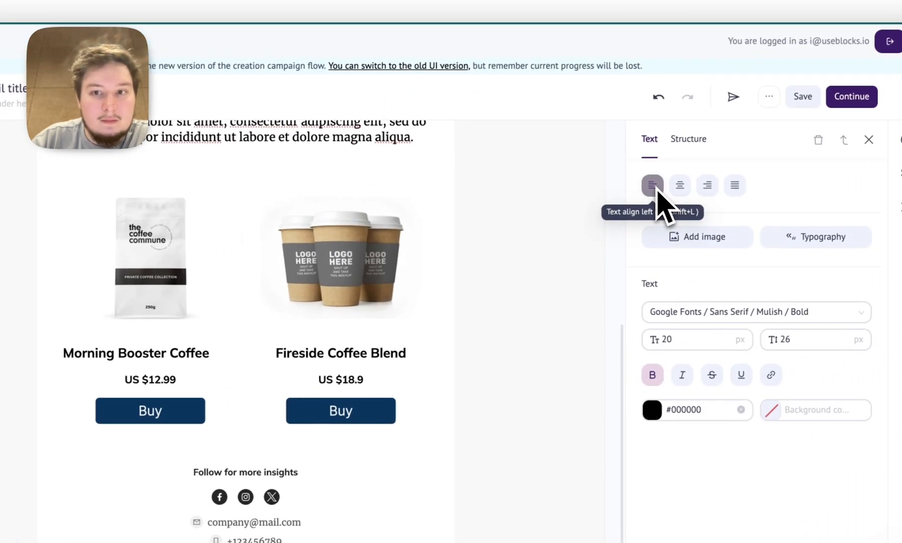
left_click(684, 187)
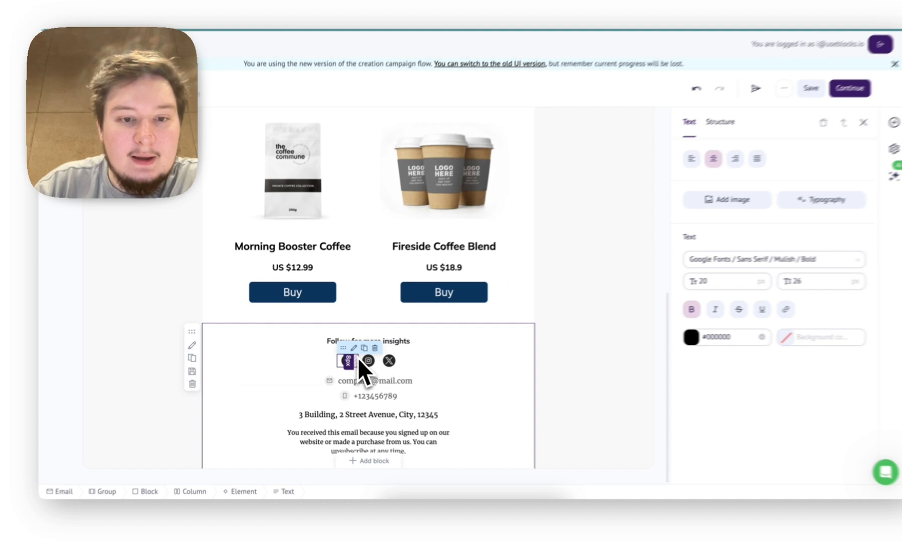
Step: Select the large placeholder picture below the logo row and open the Image Center to replace it
scroll(438, 262, "up", 1)
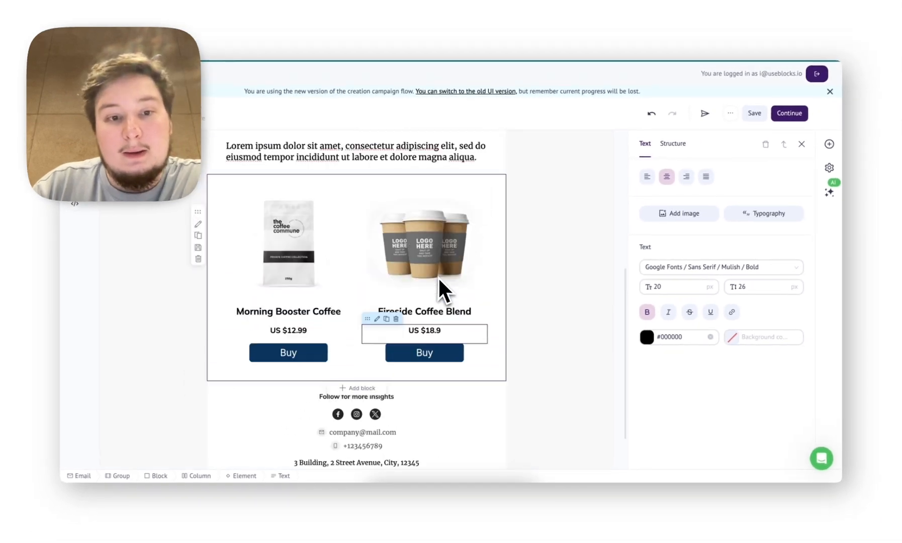
scroll(439, 280, "up", 5)
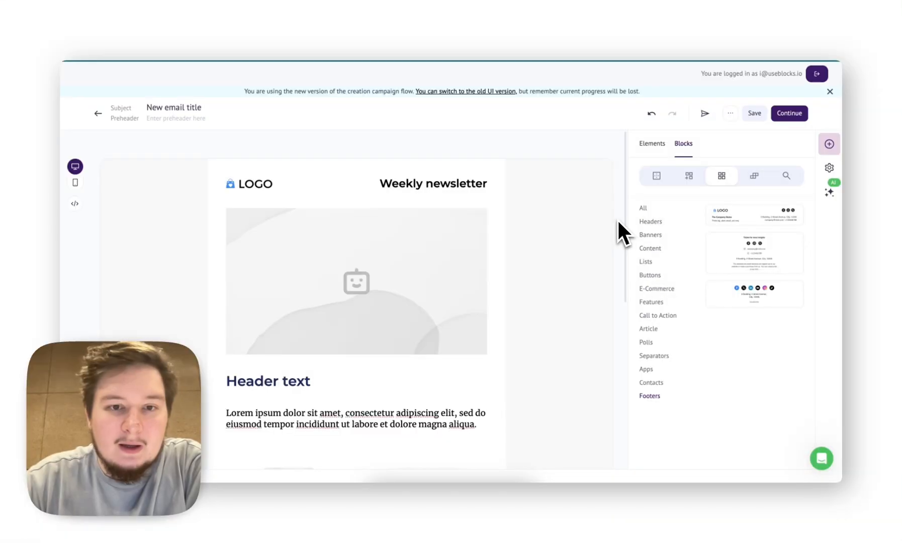
scroll(553, 203, "down", 3)
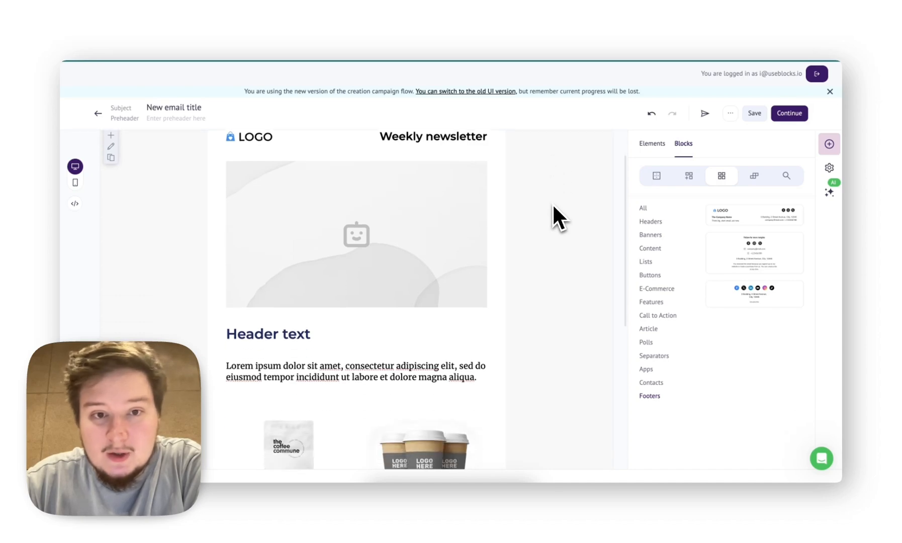
scroll(530, 194, "up", 1)
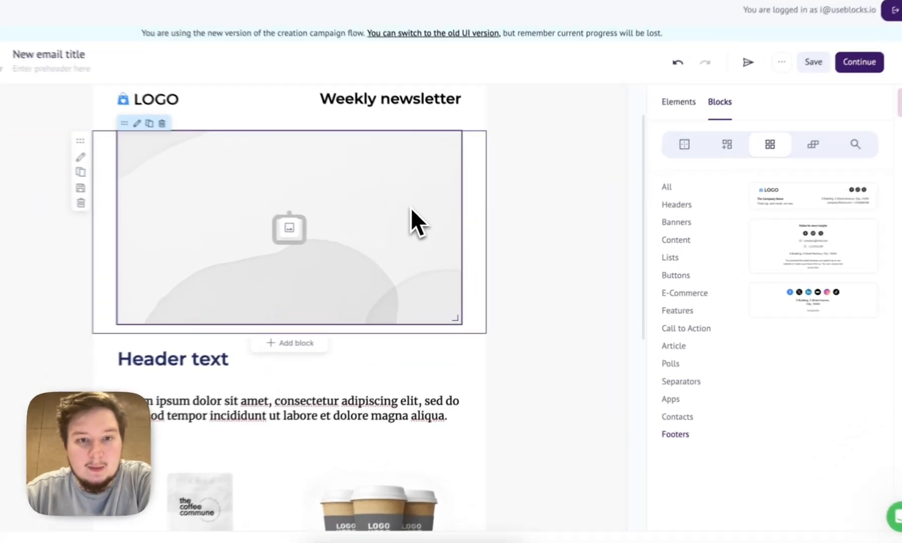
left_click(454, 237)
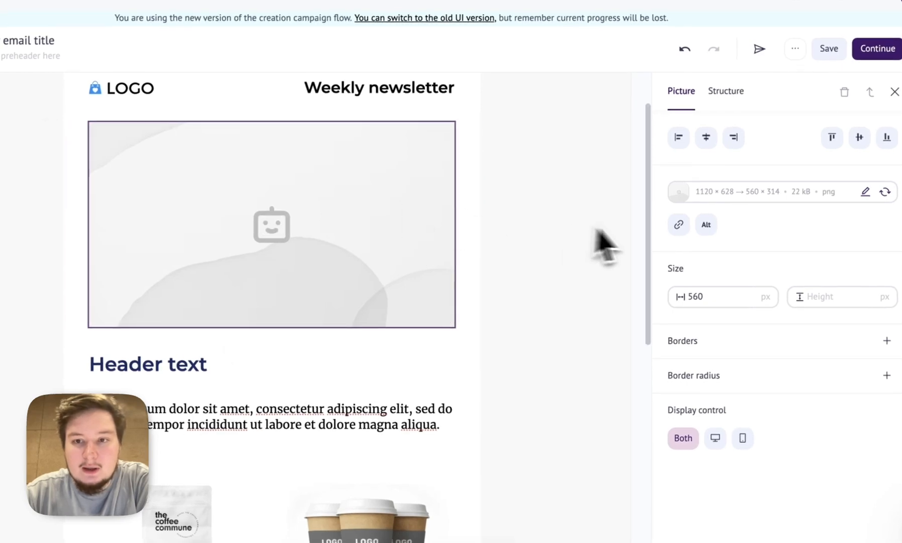
left_click(683, 205)
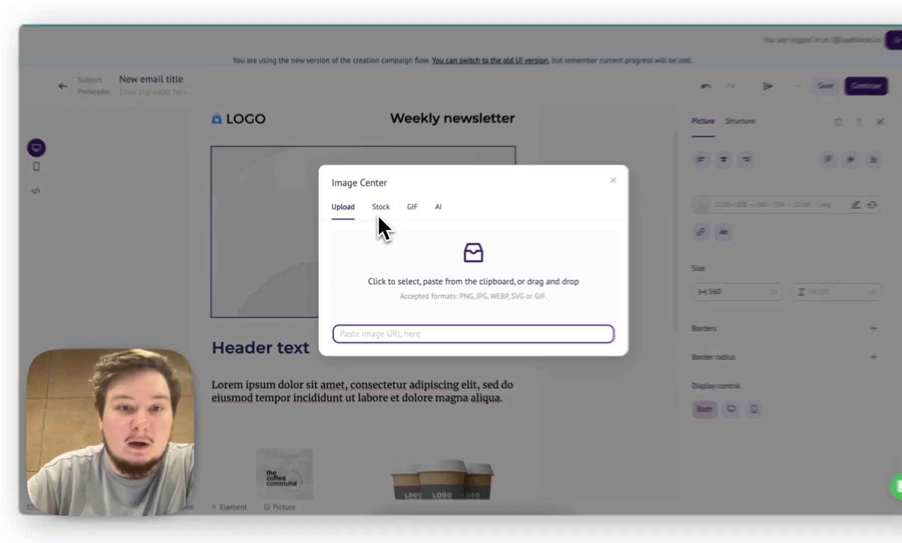
Step: Generate an AI image from the prompt "a coffee shop, cartoon style" and use it as the banner picture
left_click(394, 192)
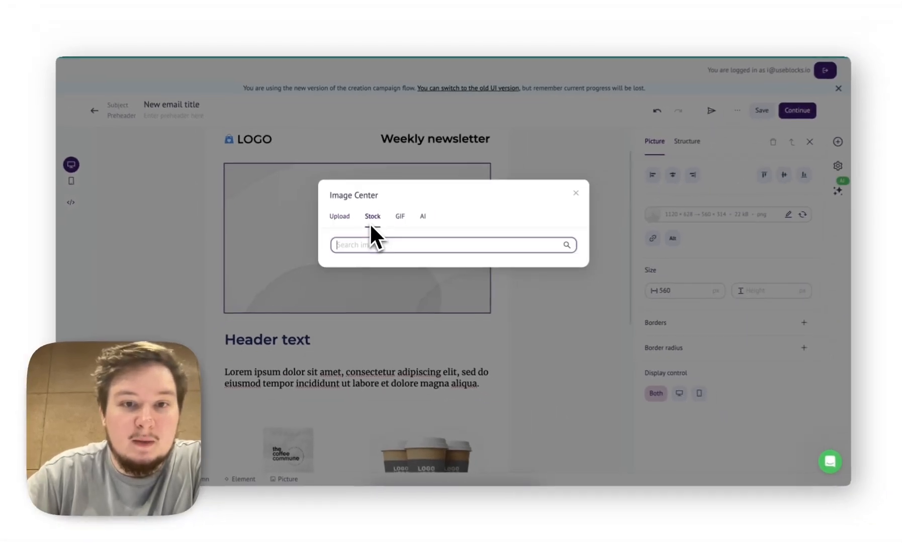
left_click(399, 225)
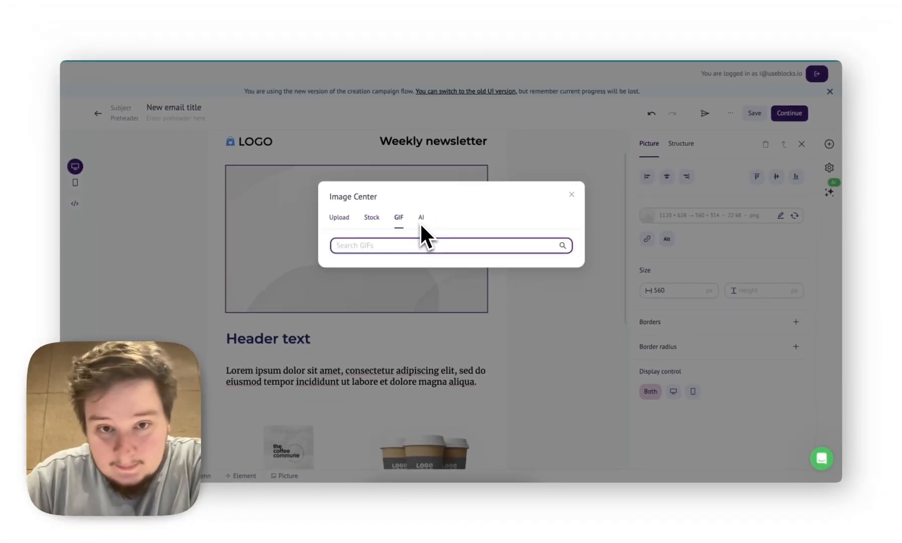
left_click(421, 225)
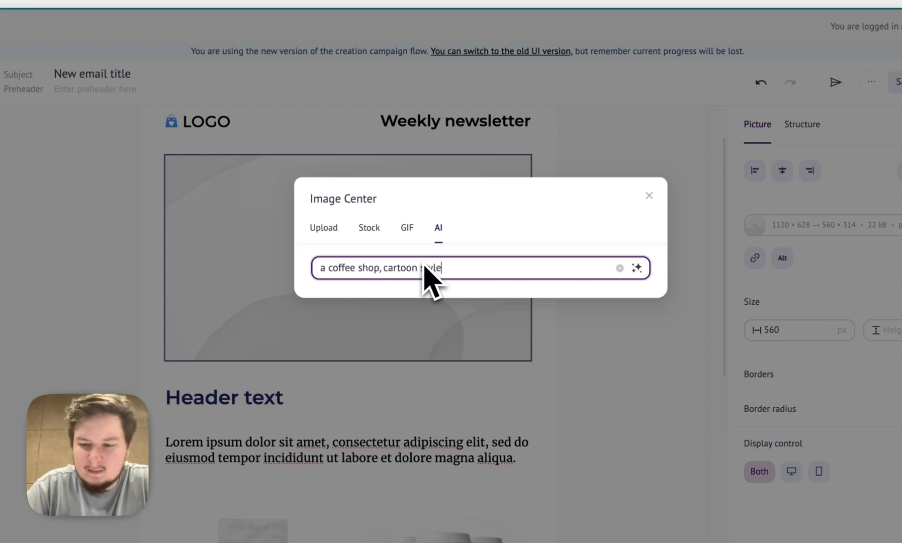
key("Return")
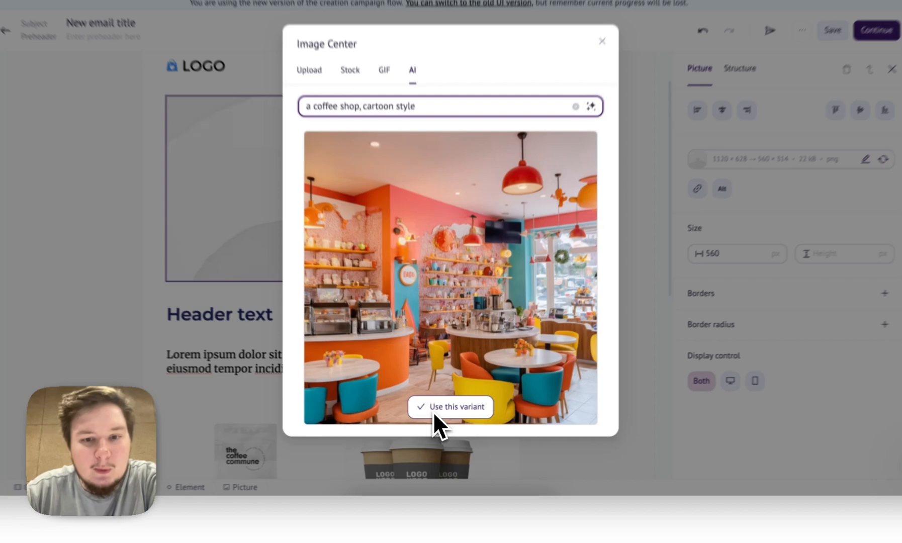
left_click(438, 416)
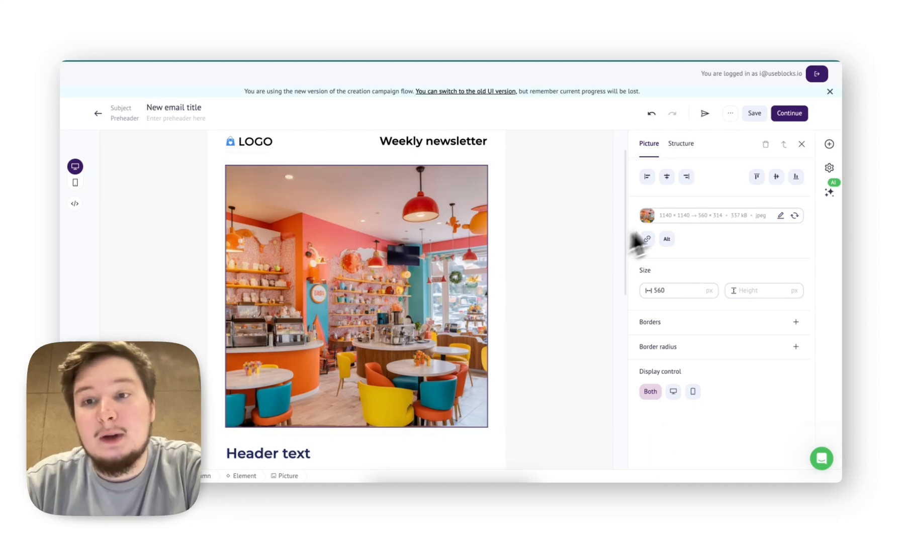
Step: Open the coffee shop banner picture in the image editor
left_click(647, 238)
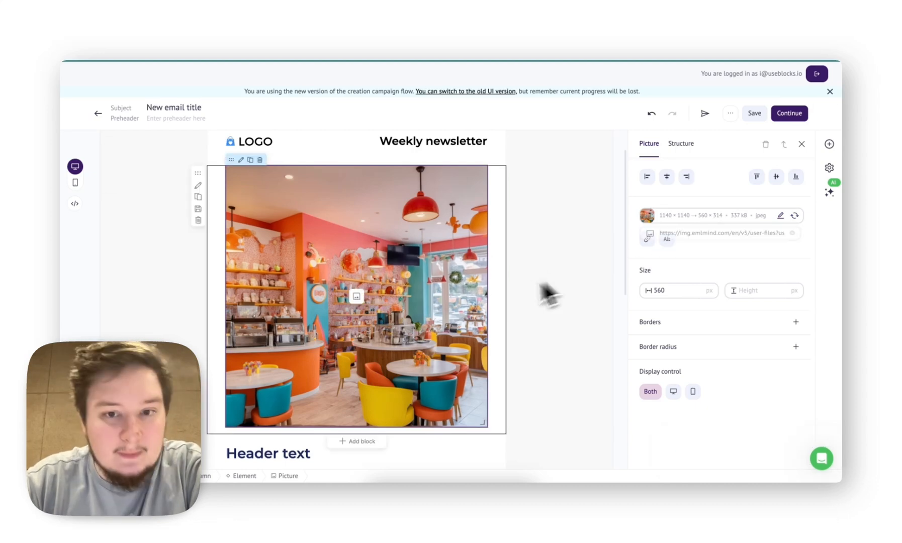
left_click(783, 218)
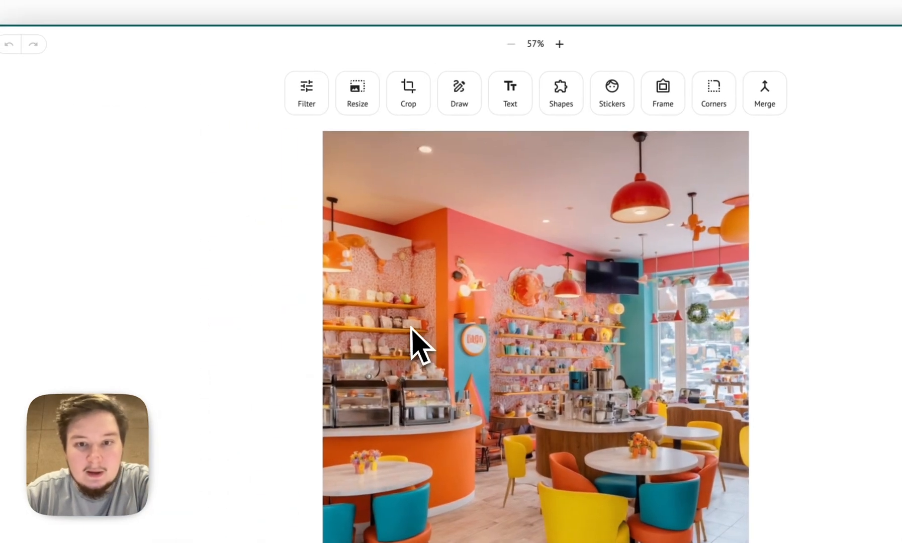
Step: Try the Grayscale and Black & White filters on the banner picture and view its resize settings, discarding any changes
left_click(305, 112)
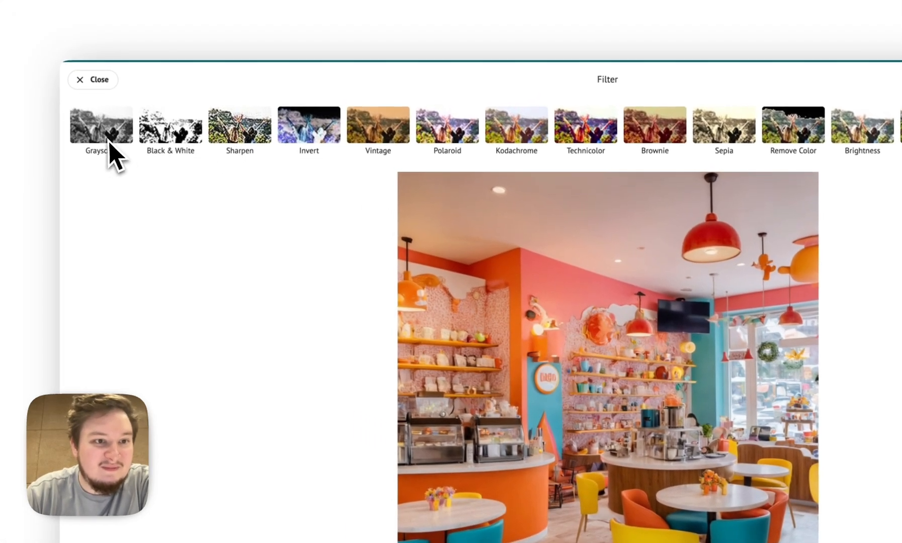
left_click(117, 143)
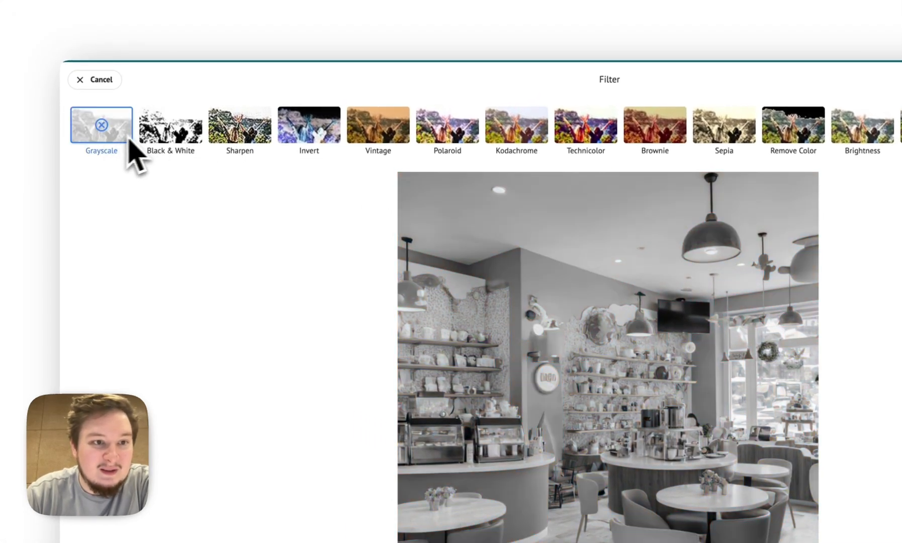
left_click(103, 145)
left_click(171, 141)
left_click(173, 143)
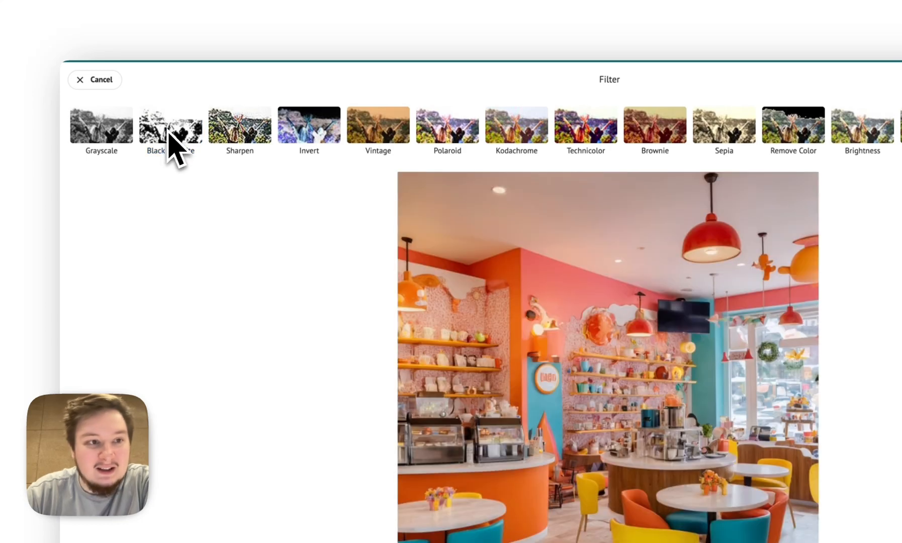
left_click(92, 86)
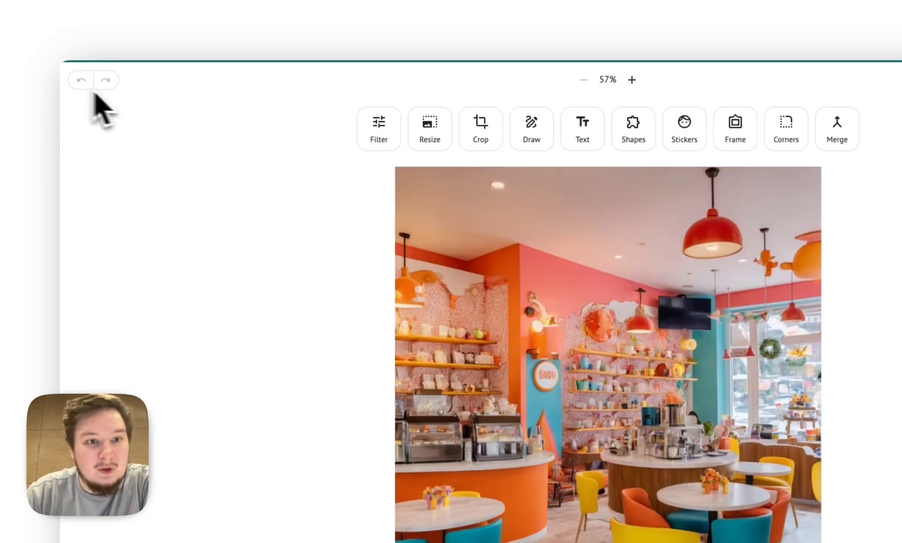
left_click(444, 148)
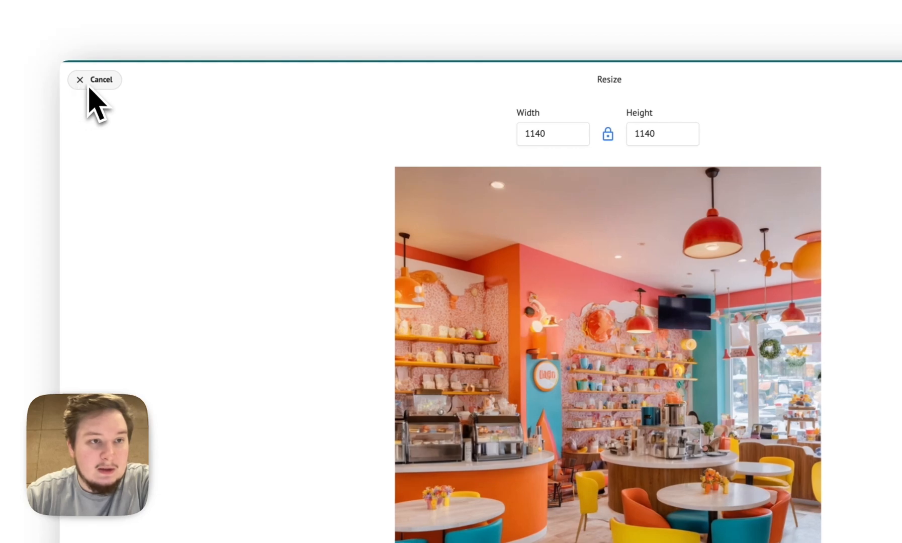
left_click(94, 83)
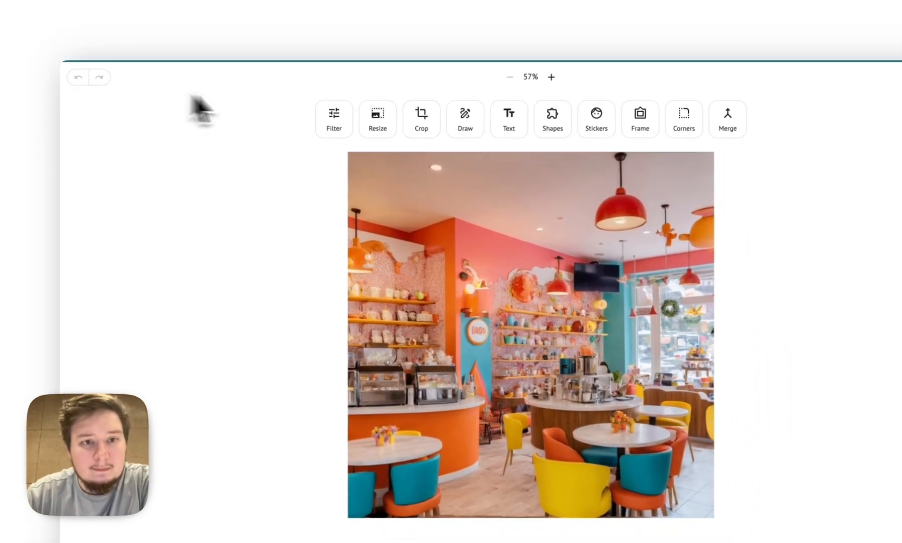
Step: Crop the banner picture with a custom ratio to about 603 × 401, trimming the ceiling and the floor, and apply it
left_click(409, 127)
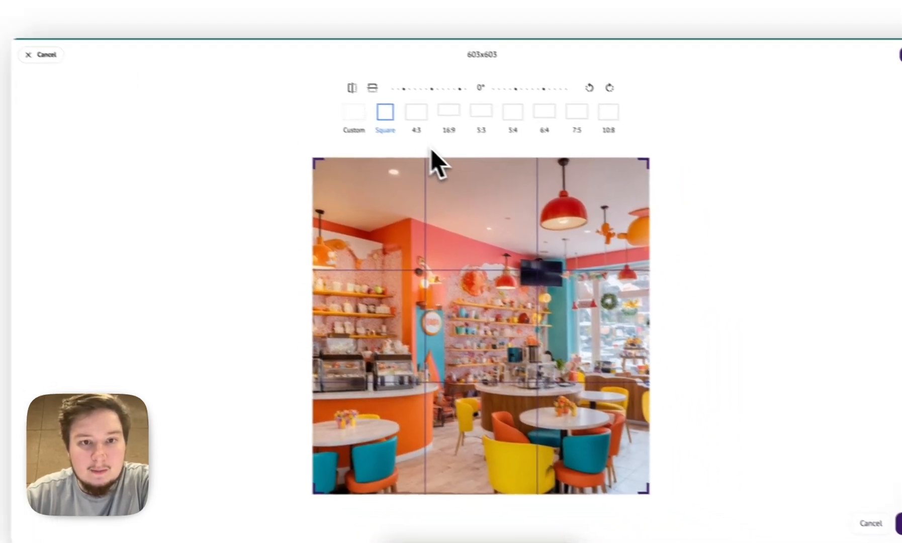
left_click(330, 112)
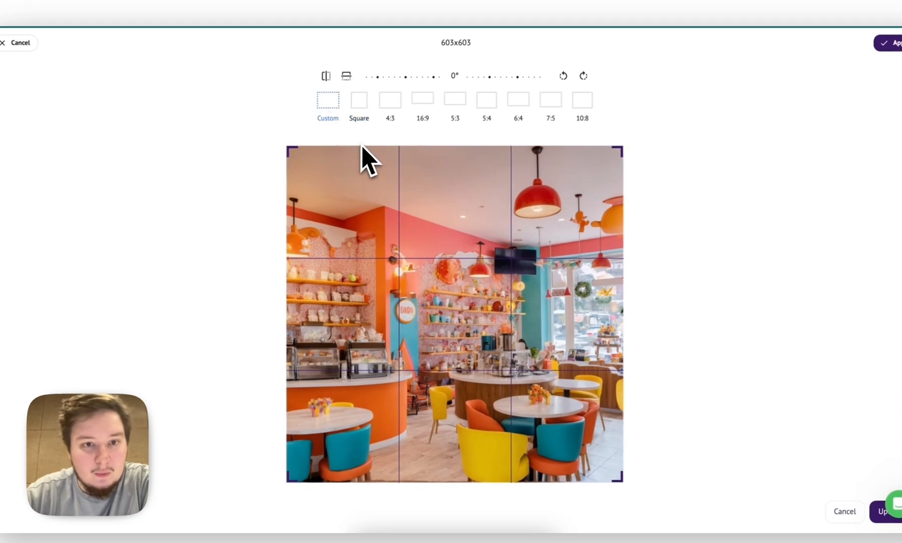
left_click_drag(290, 152, 280, 200)
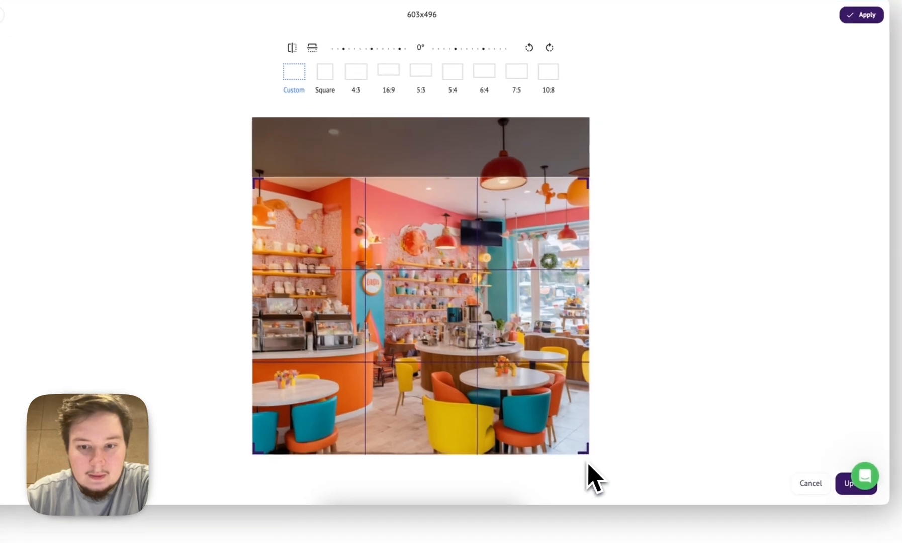
left_click_drag(622, 483, 628, 458)
left_click_drag(592, 426, 589, 412)
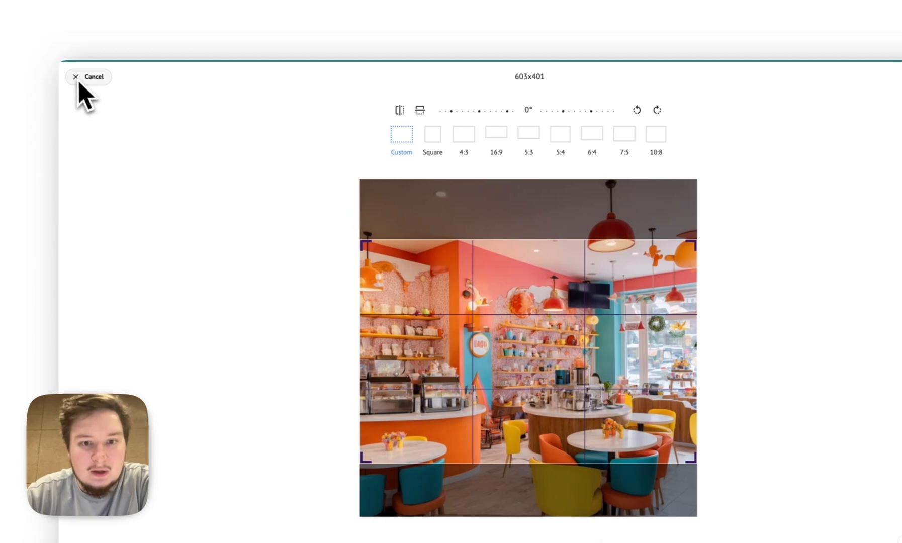
left_click(811, 77)
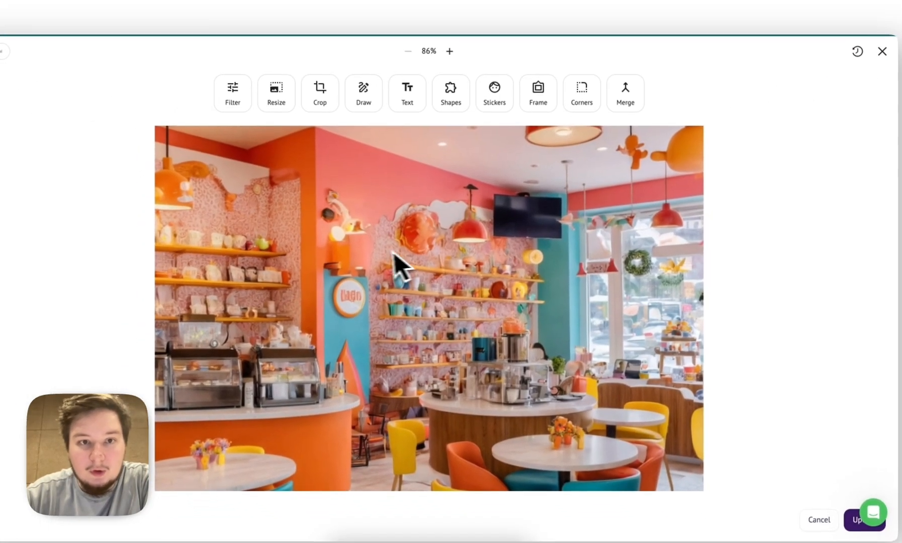
Step: Try drawing a blue size 8 pencil zigzag across the banner picture and discard it
left_click(360, 97)
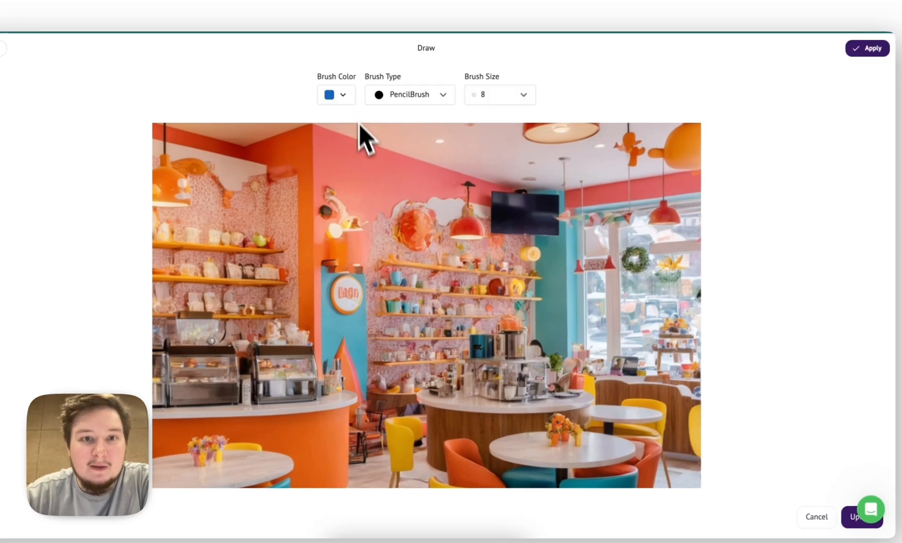
mouse_move(345, 150)
left_mouse_down()
mouse_move(408, 151)
mouse_move(461, 178)
mouse_move(441, 289)
mouse_move(471, 368)
mouse_move(577, 318)
left_mouse_up()
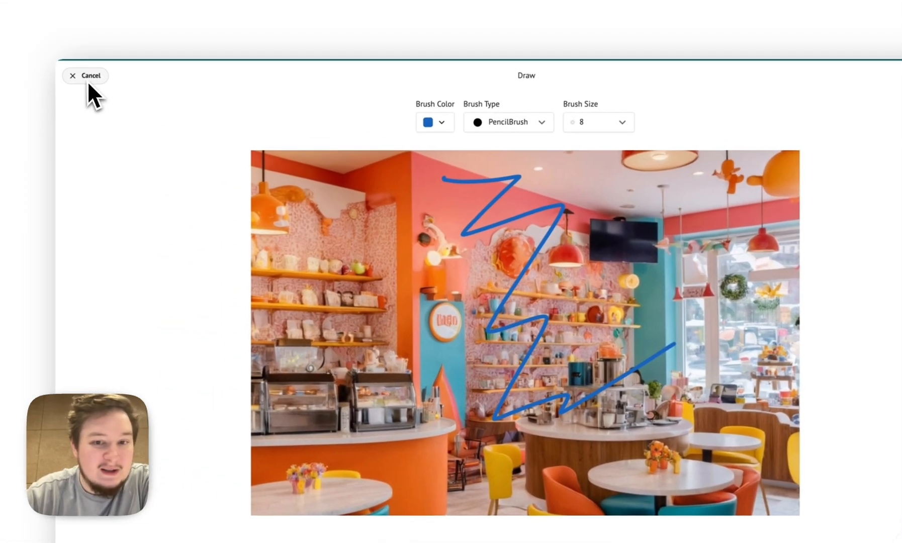
left_click(88, 76)
Step: Try adding a text box over the upper wall of the banner picture and discard it
left_click(500, 113)
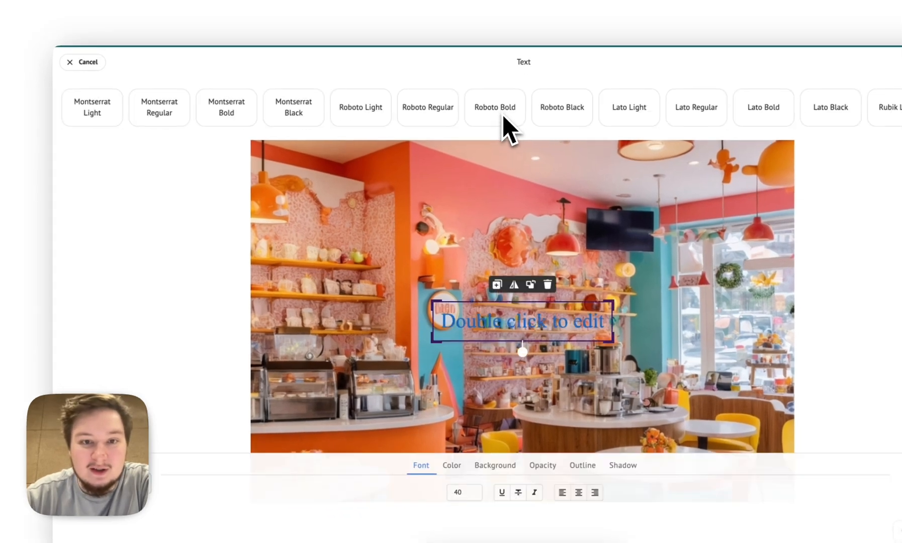
left_click_drag(469, 319, 369, 225)
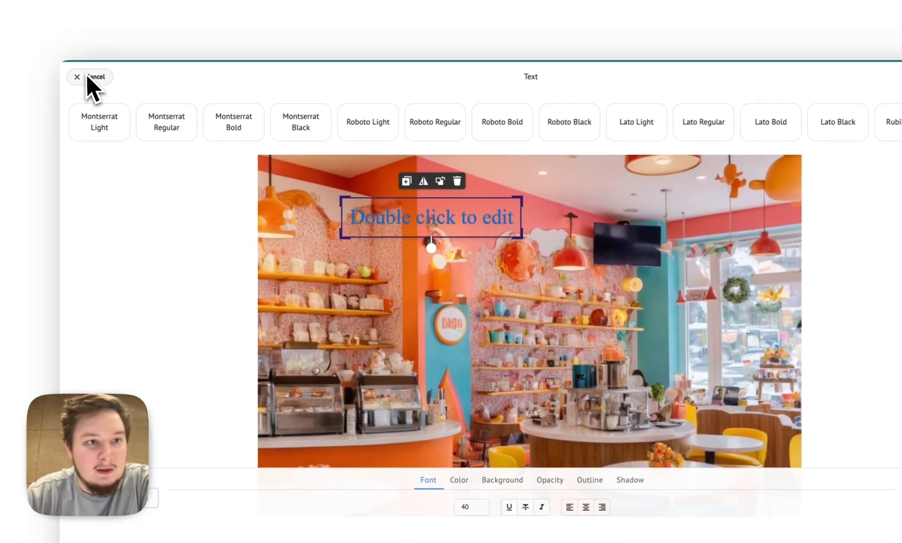
left_click(87, 71)
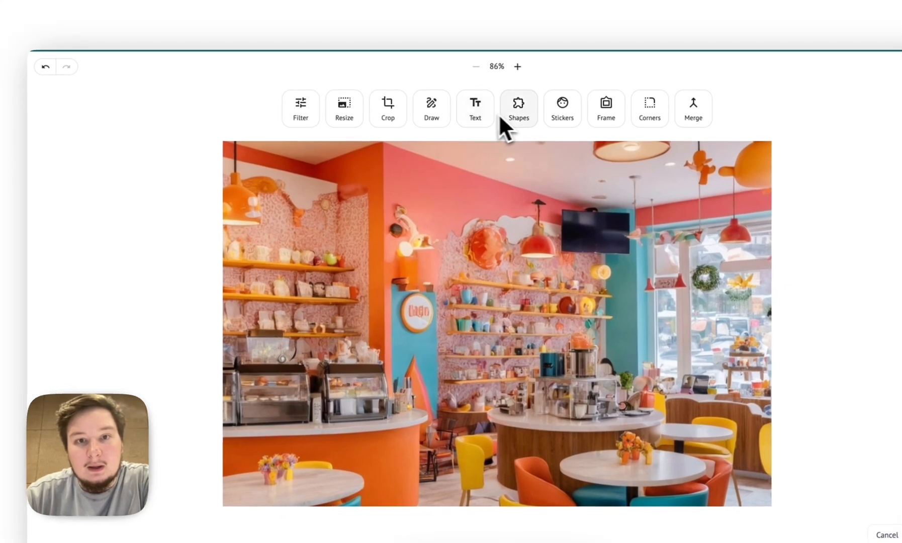
Step: View the available shapes, and try a smiling emoticon sticker on the banner picture without keeping it
left_click(526, 119)
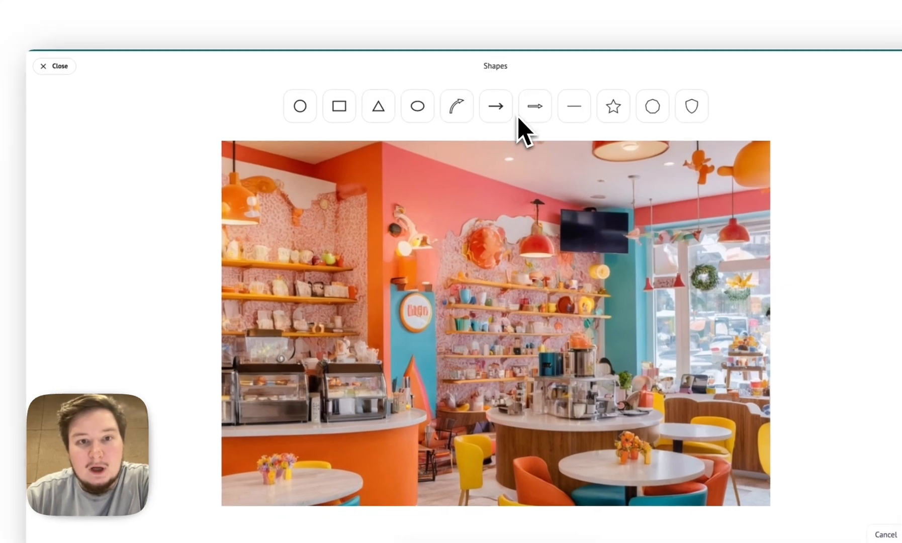
left_click(346, 109)
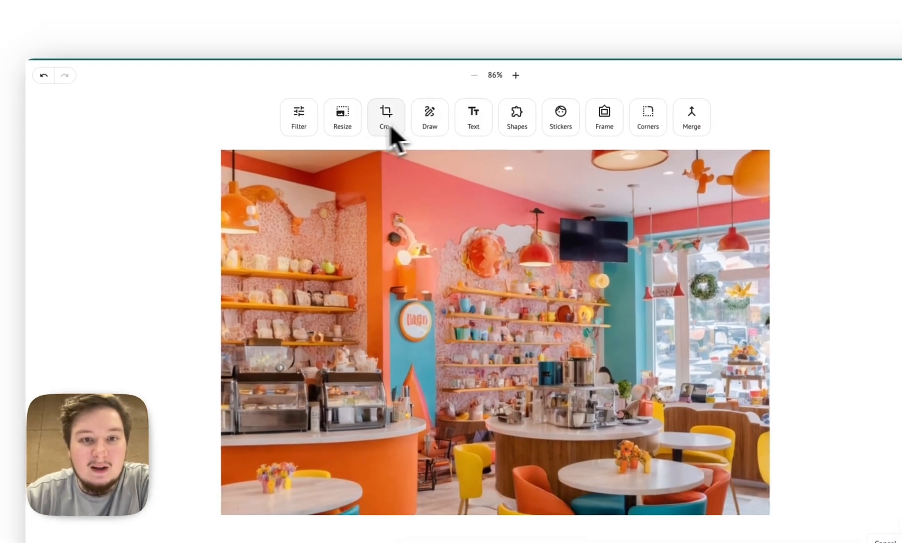
left_click(545, 123)
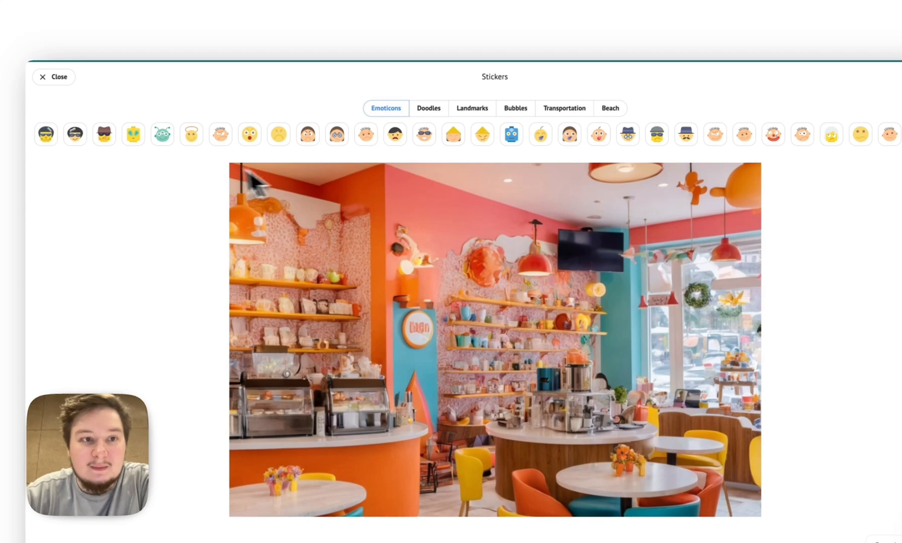
left_click(193, 144)
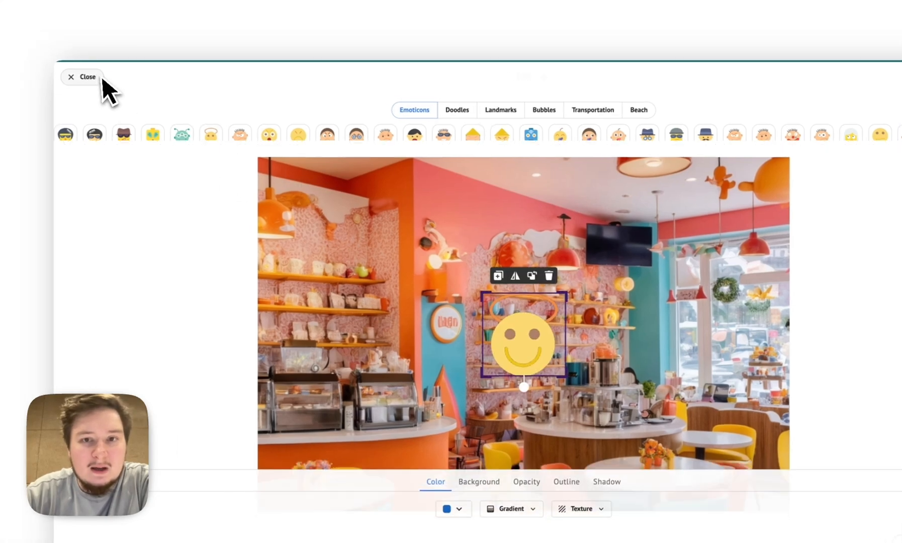
left_click(55, 76)
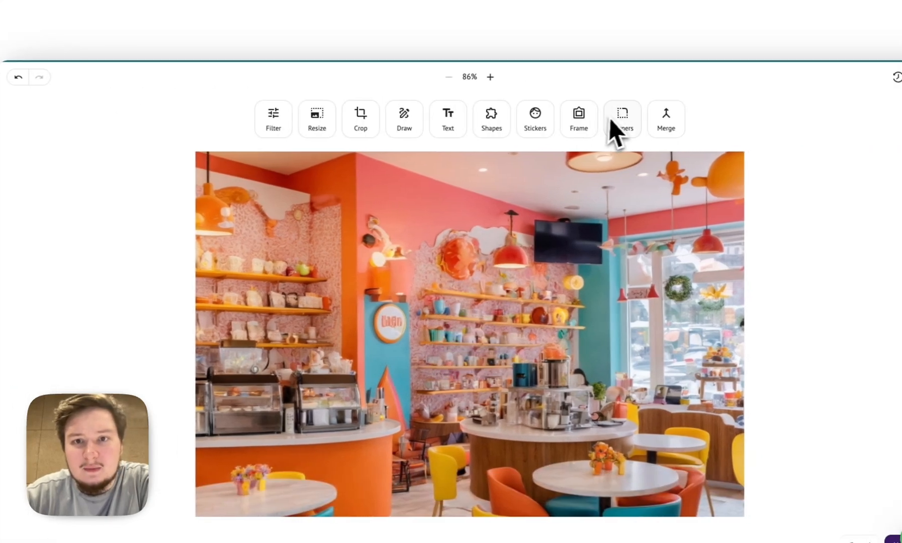
Step: Try the brown picture frame with a white mat around the banner picture and discard it
left_click(592, 124)
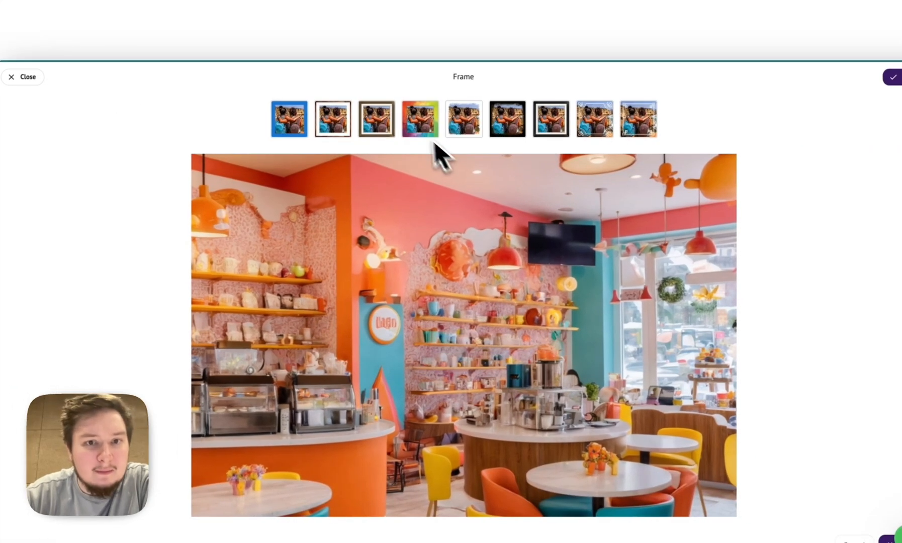
left_click(385, 118)
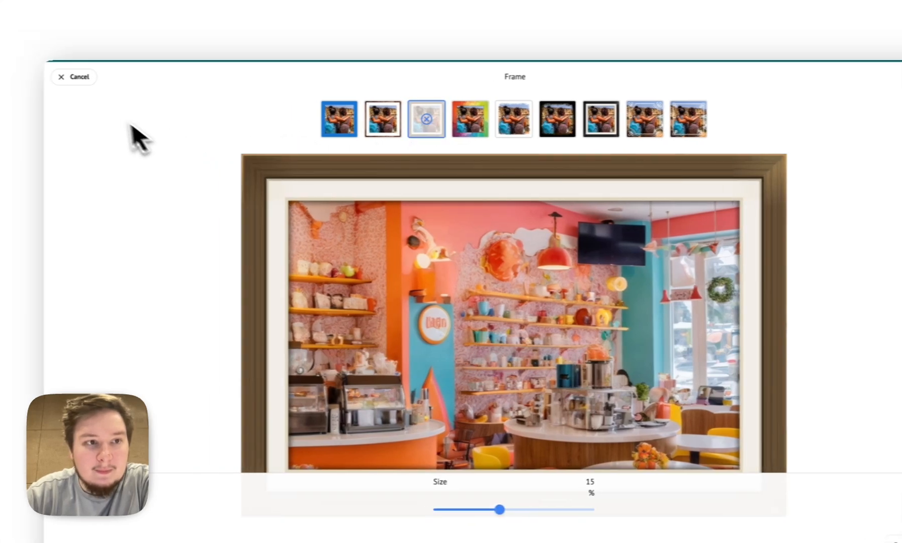
left_click(24, 76)
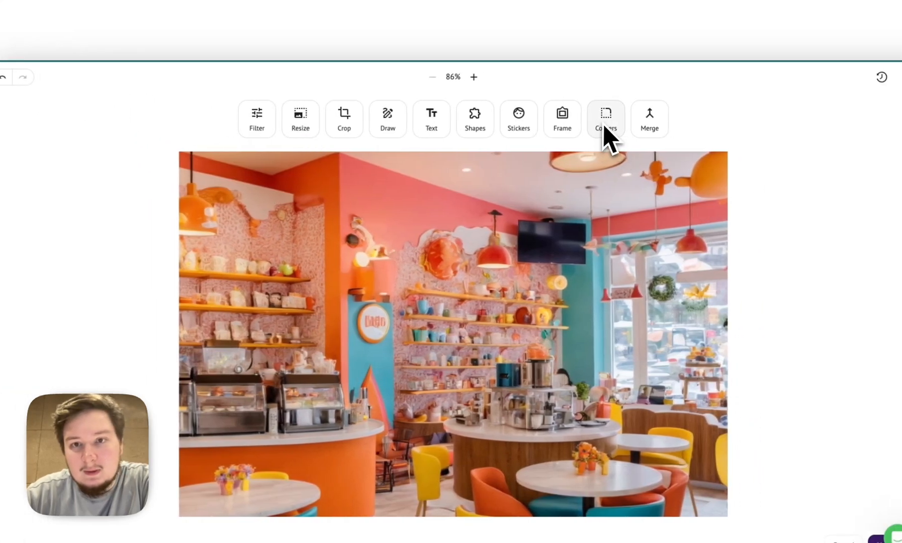
Step: Try reducing the banner picture's corner radius to 1 px and discard the change
left_click(655, 120)
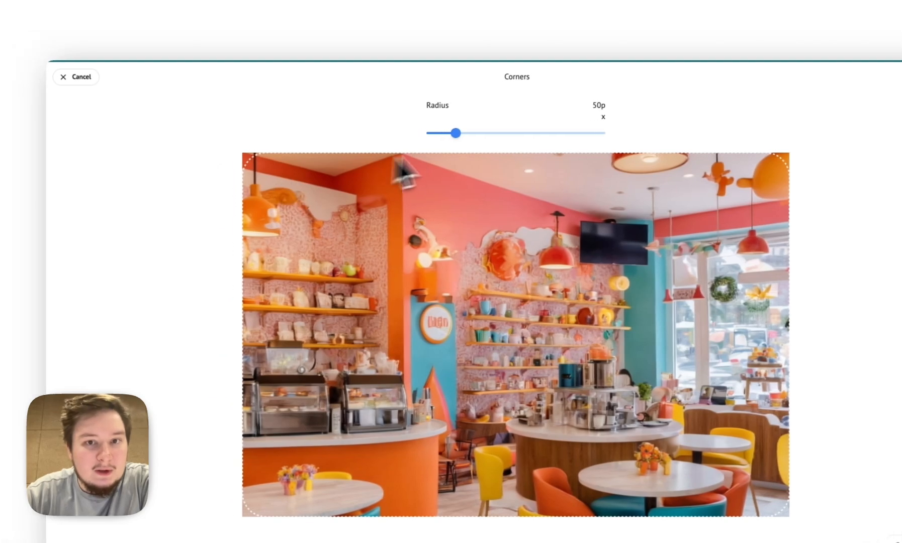
left_click_drag(462, 137, 433, 151)
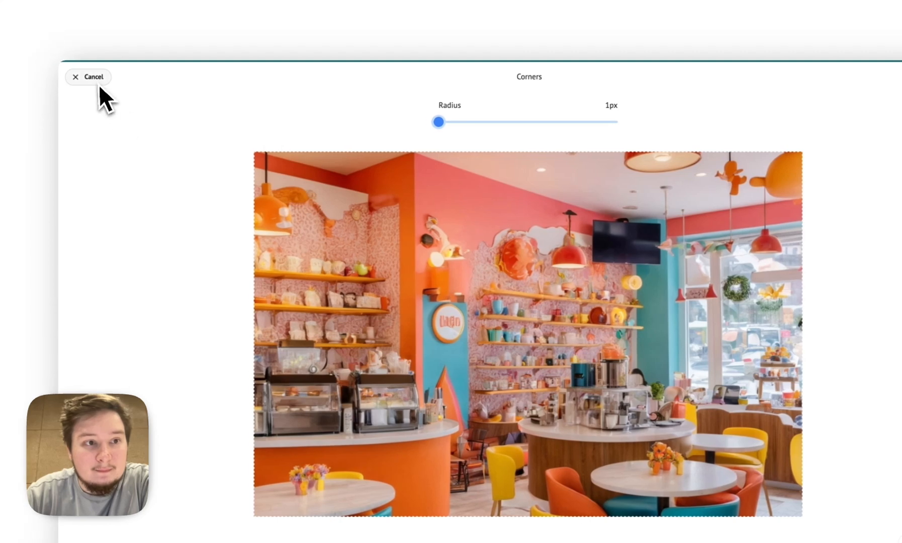
left_click(96, 78)
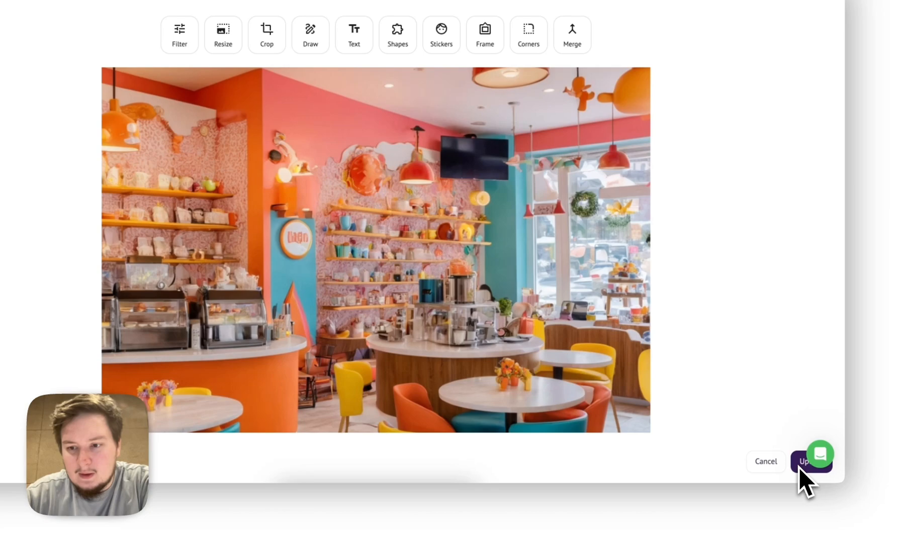
Step: Upload the cropped banner picture into the email, check it in the layout, and close the picture settings
left_click(817, 534)
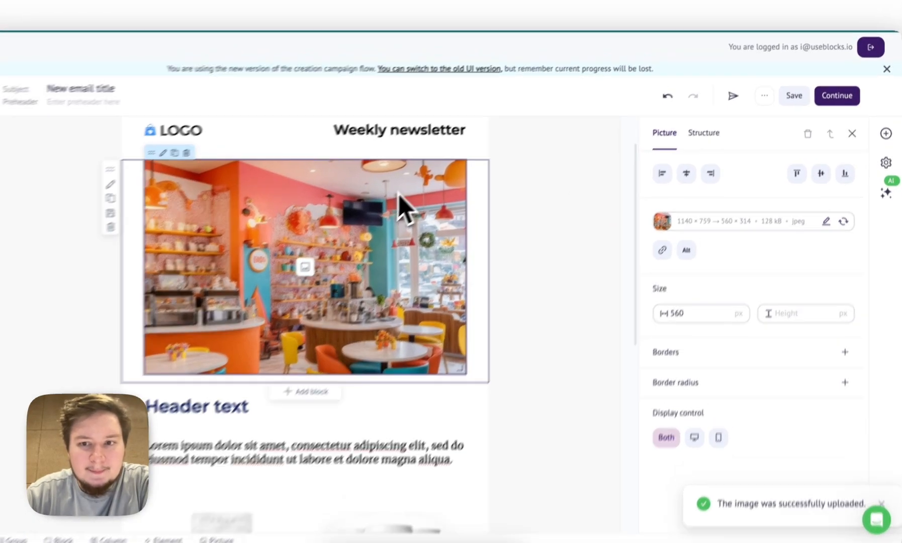
scroll(399, 194, "down", 1)
scroll(399, 193, "up", 1)
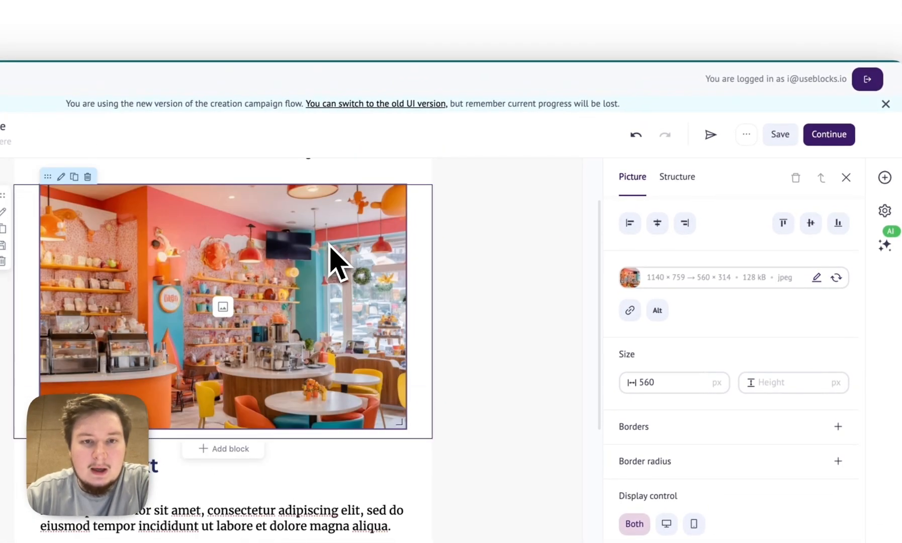
scroll(336, 262, "down", 1)
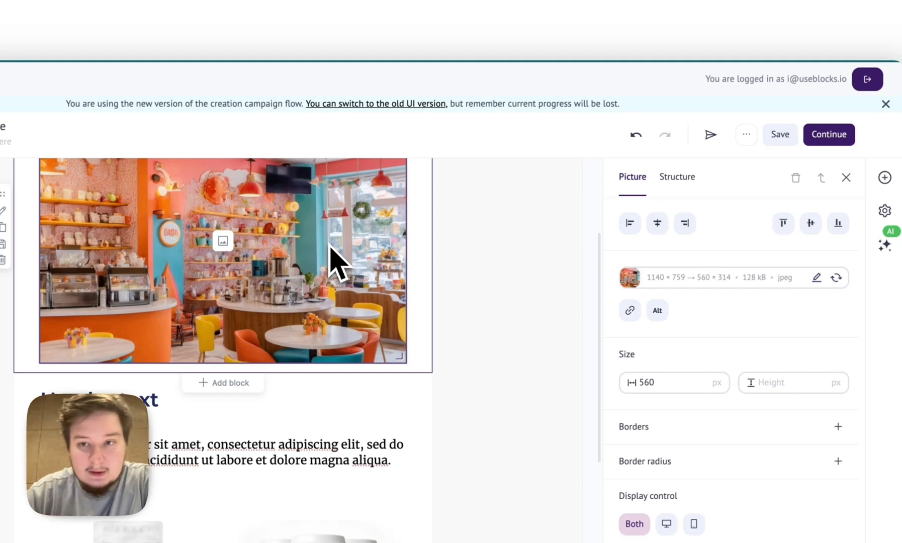
left_click(793, 133)
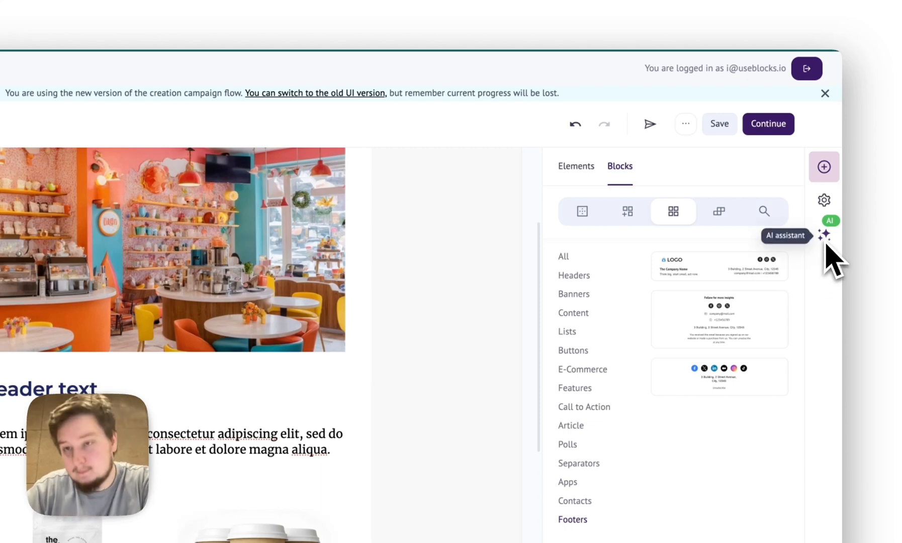
Step: Have the AI assistant generate subject line and preheader options for the email
left_click(827, 240)
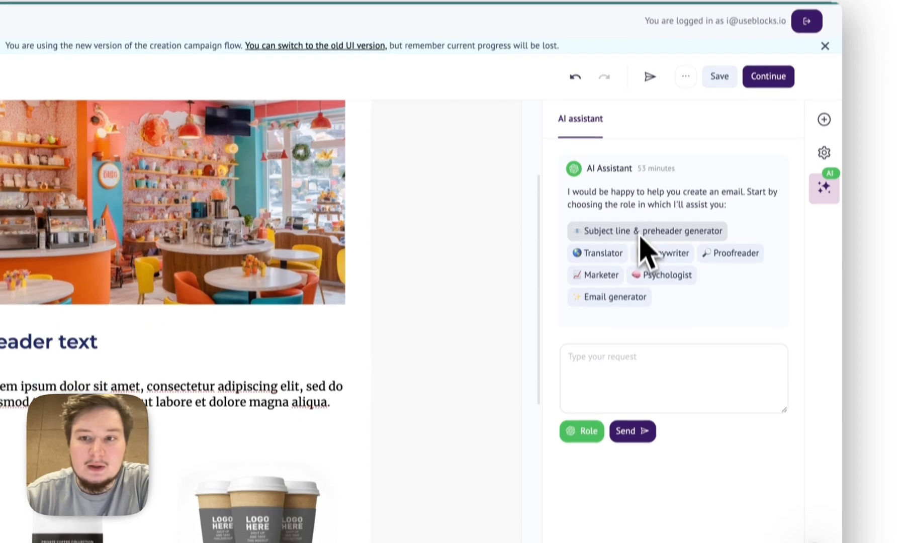
left_click(642, 252)
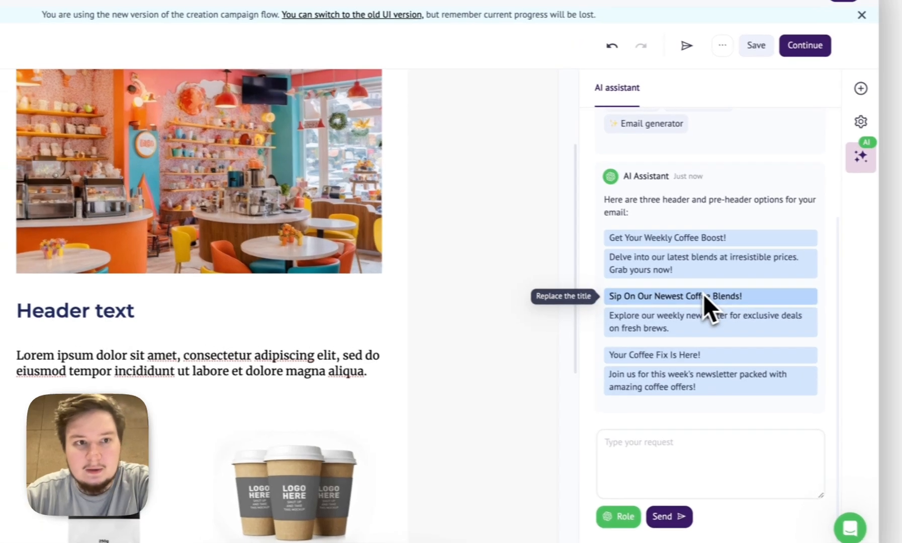
Step: Replace the subject with "Sip On Our Newest Coffee Blends!" and the preheader with "Join us for this week's newsletter packed with amazing coffee offers!"
left_click(674, 291)
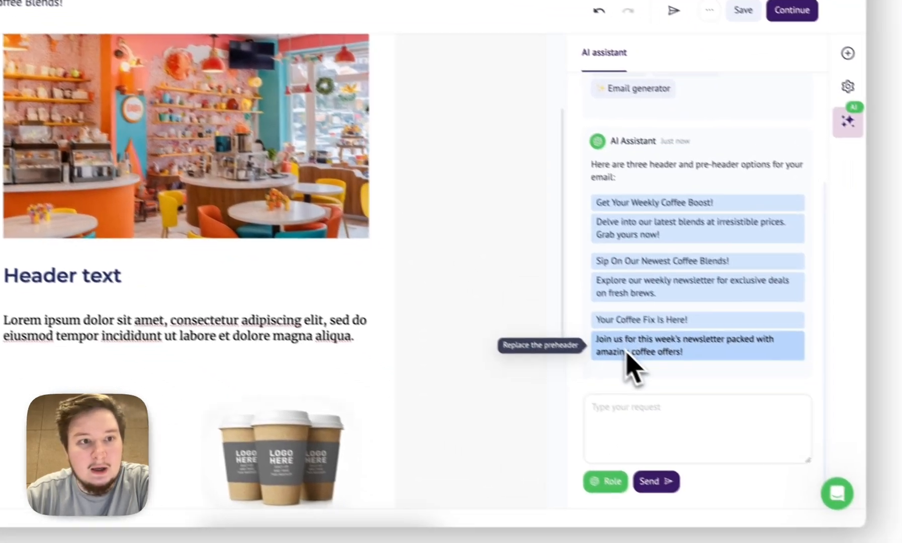
left_click(691, 377)
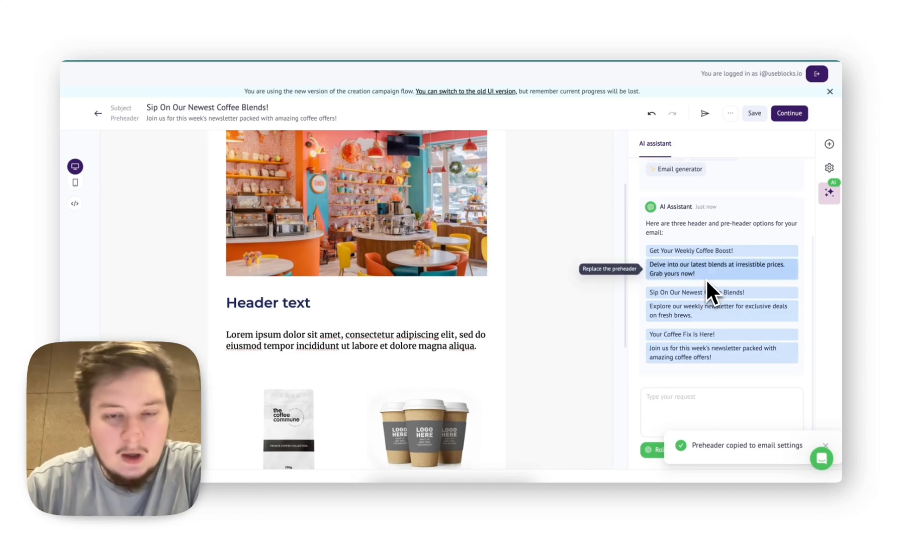
scroll(419, 254, "down", 1)
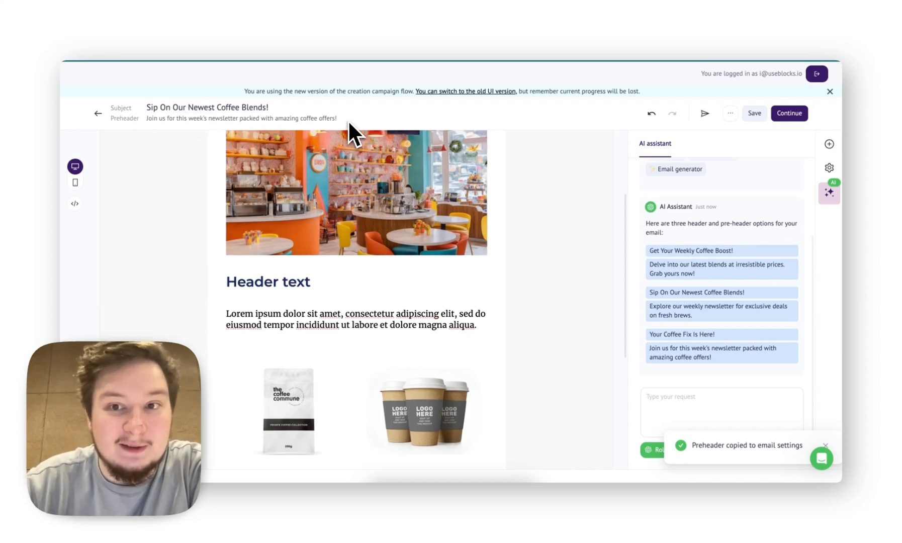
scroll(396, 285, "down", 3)
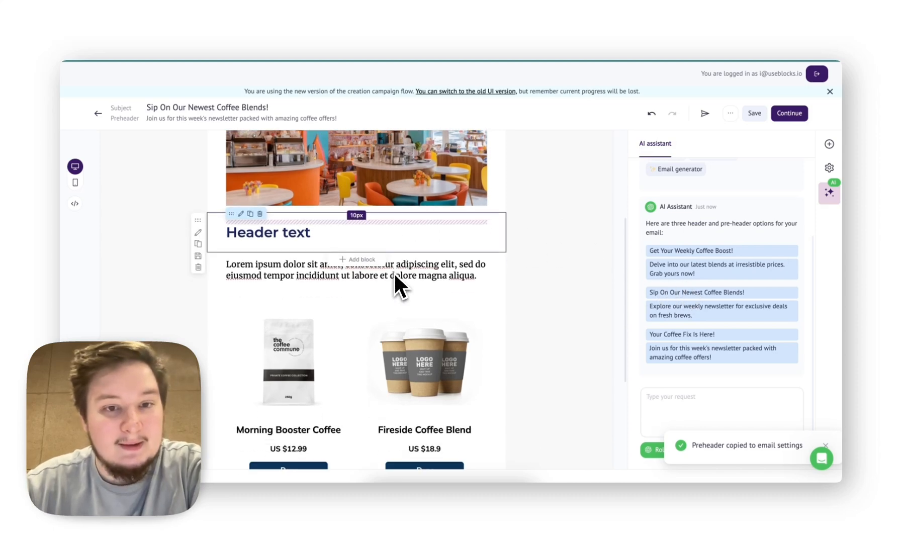
scroll(407, 251, "down", 6)
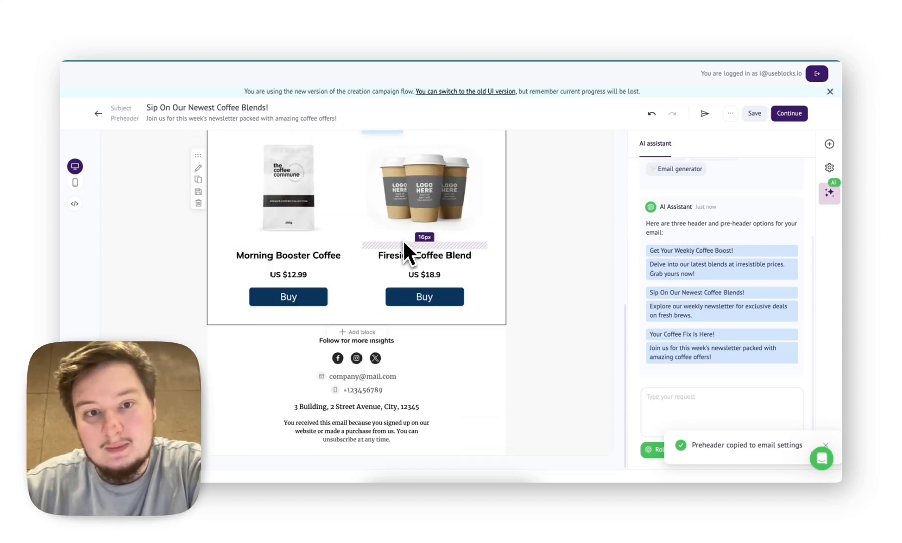
scroll(402, 254, "up", 12)
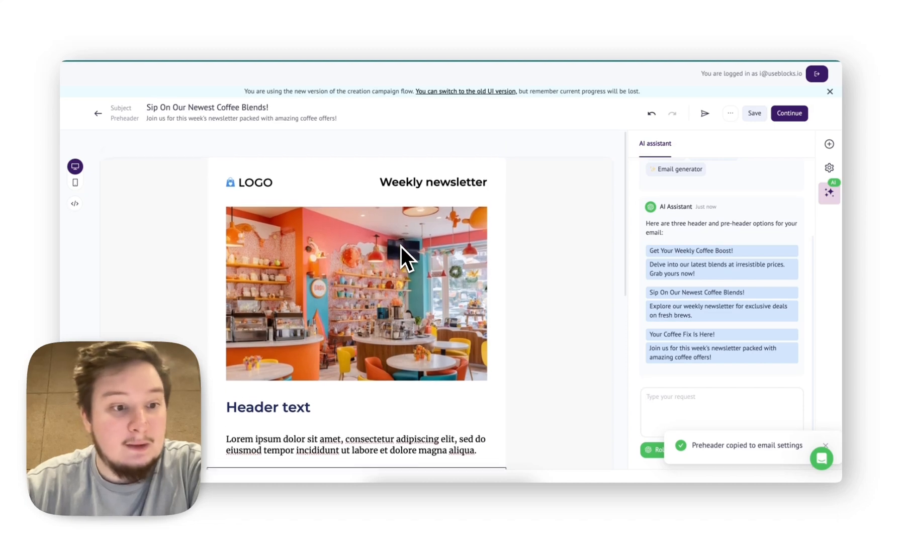
Step: Examine the email's HTML code, including its styles and banner picture markup, and return to the visual editor
mouse_move(408, 228)
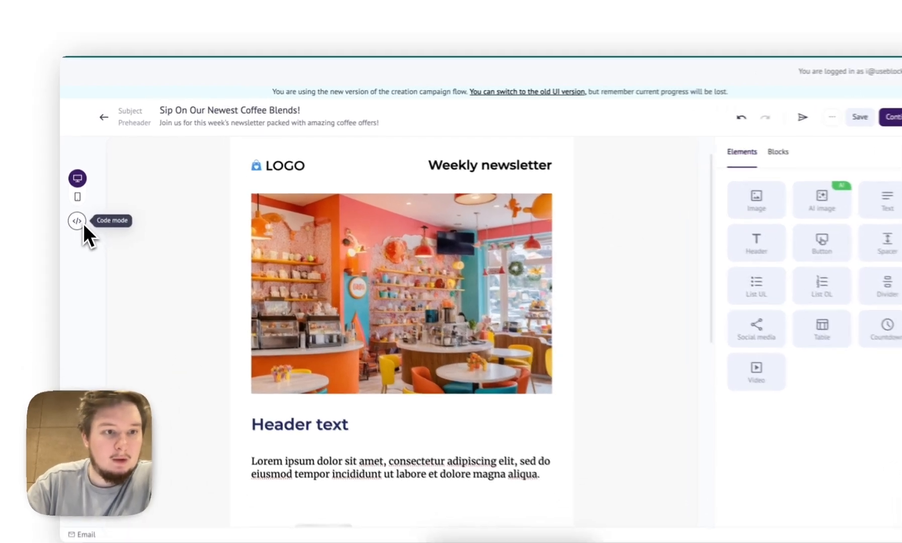
left_click(76, 204)
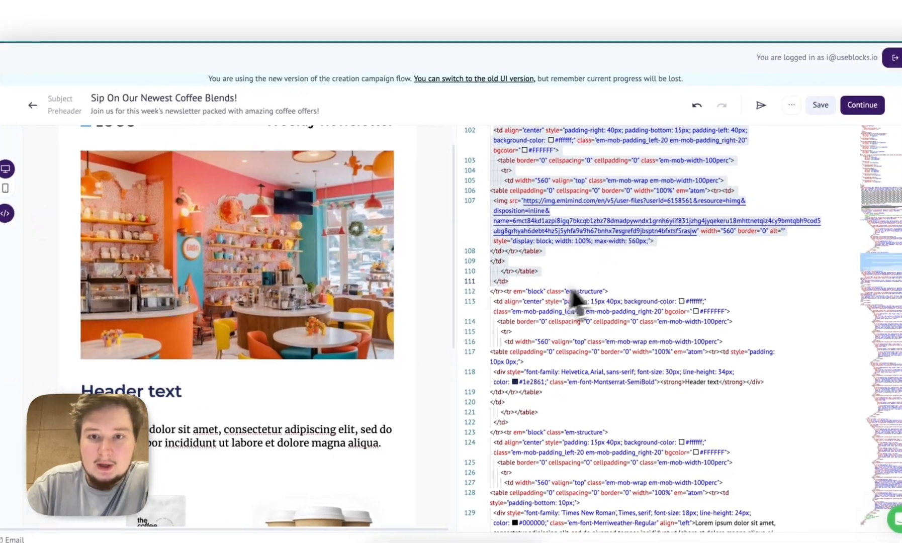
scroll(544, 245, "up", 20)
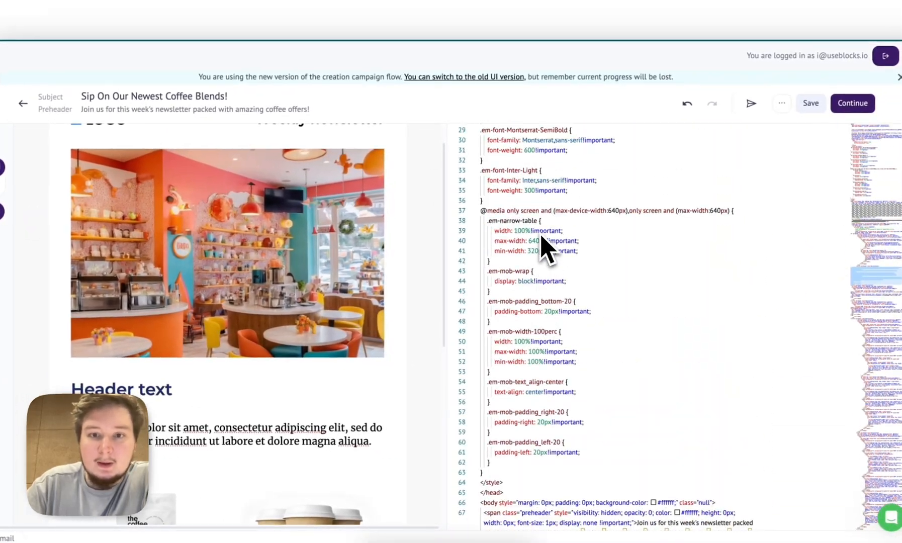
scroll(543, 246, "down", 20)
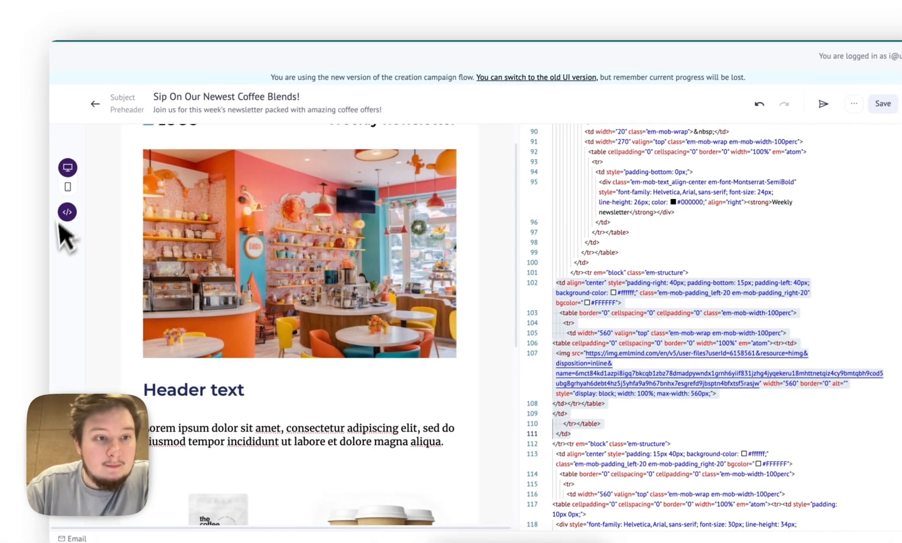
left_click(1, 212)
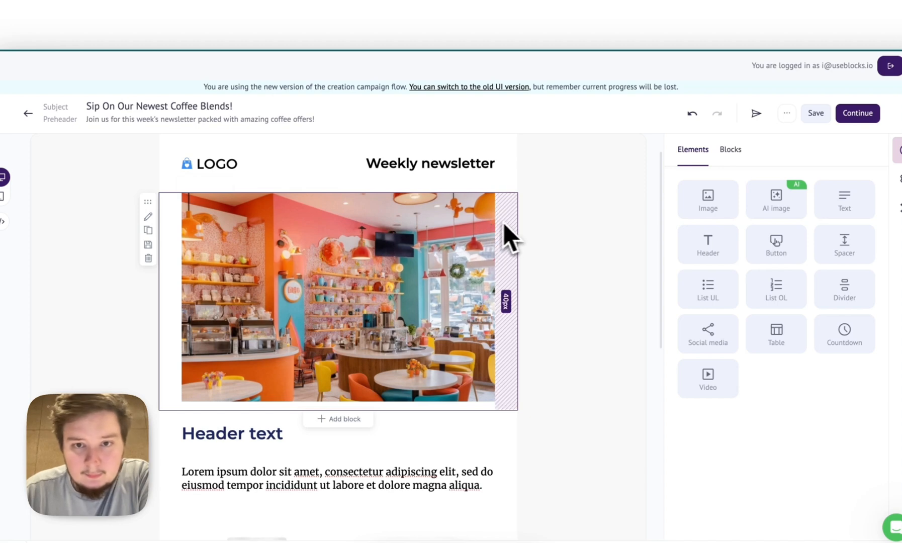
Step: Try displaying the banner picture block on desktop only and check the email in mobile view before returning to desktop view
left_click(505, 231)
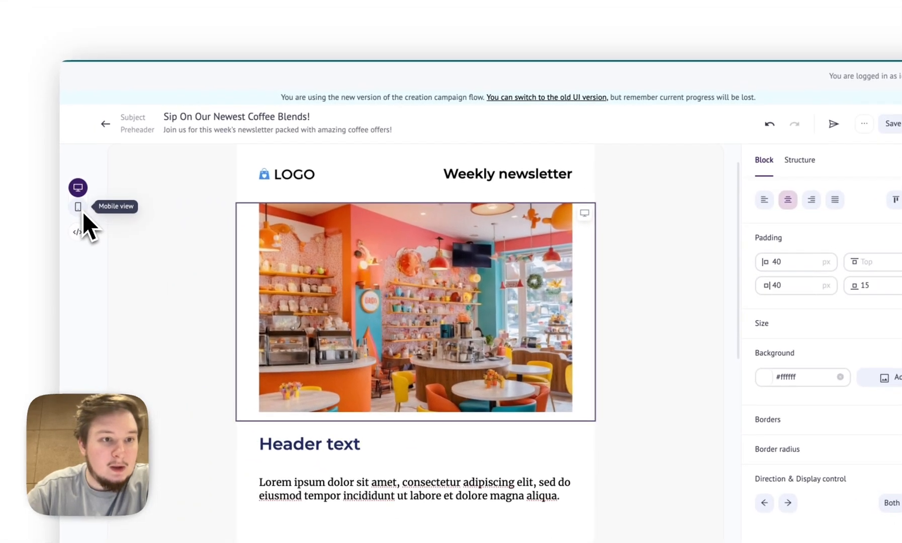
left_click(78, 206)
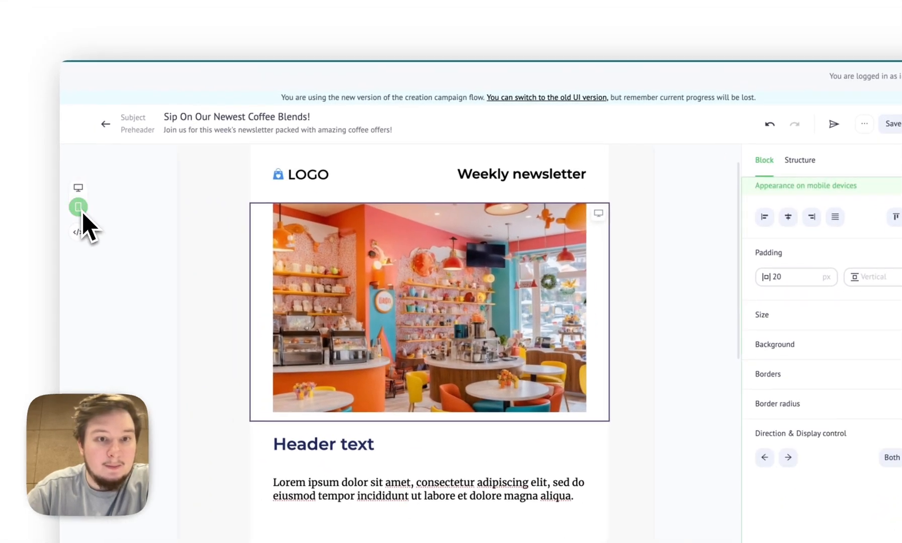
scroll(476, 270, "down", 8)
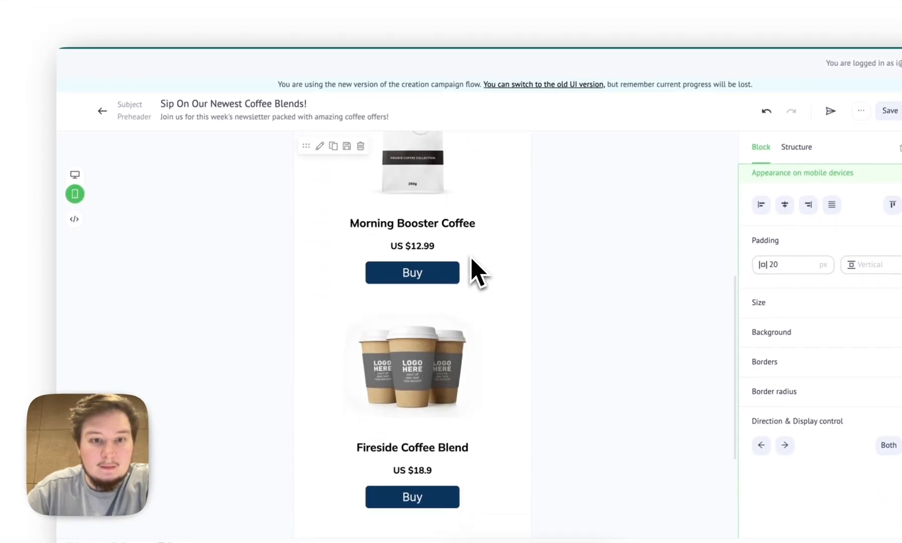
scroll(475, 271, "up", 9)
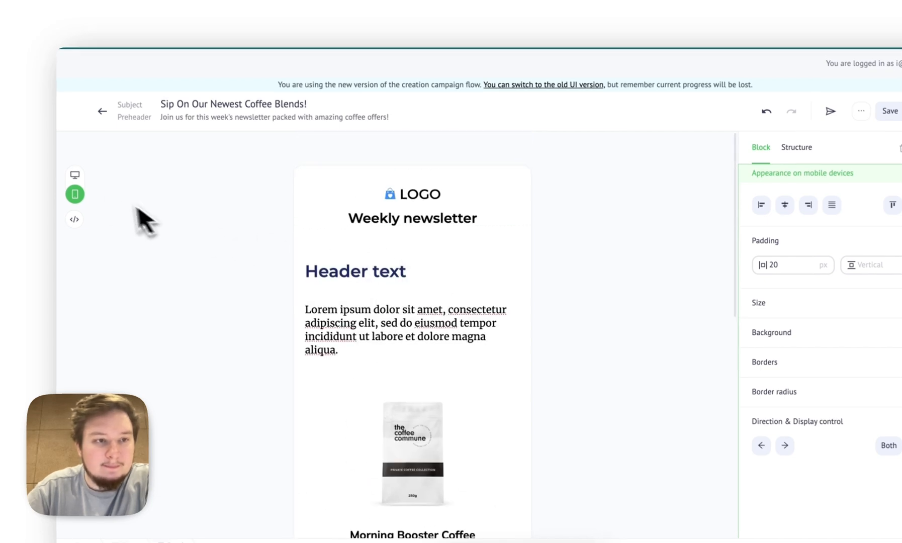
left_click(75, 174)
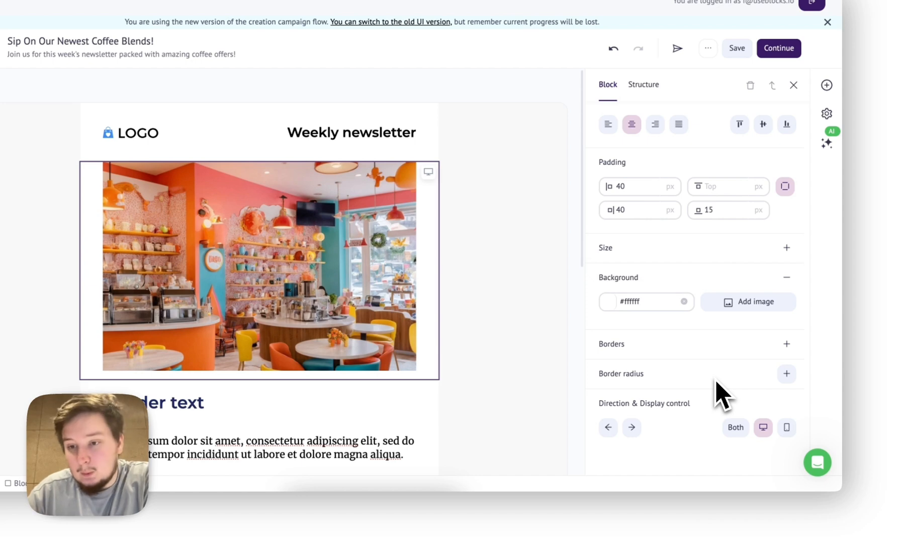
Step: Try displaying the banner picture block on mobile only, check it in mobile view, and restore its display to both devices
left_click(788, 428)
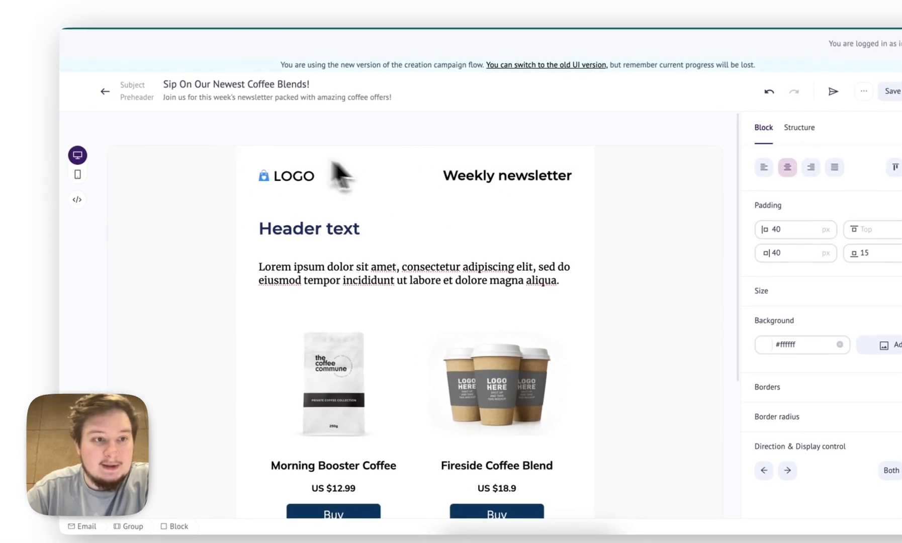
left_click(78, 175)
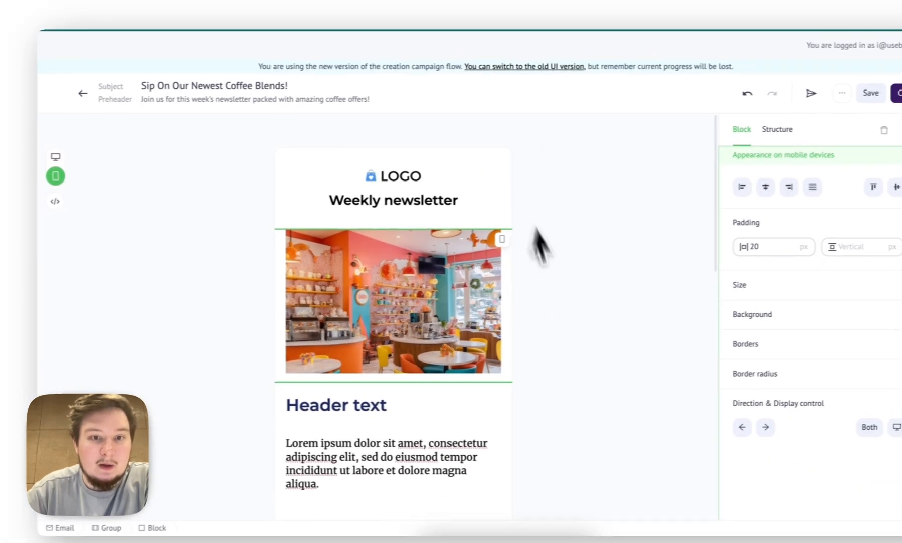
left_click(56, 160)
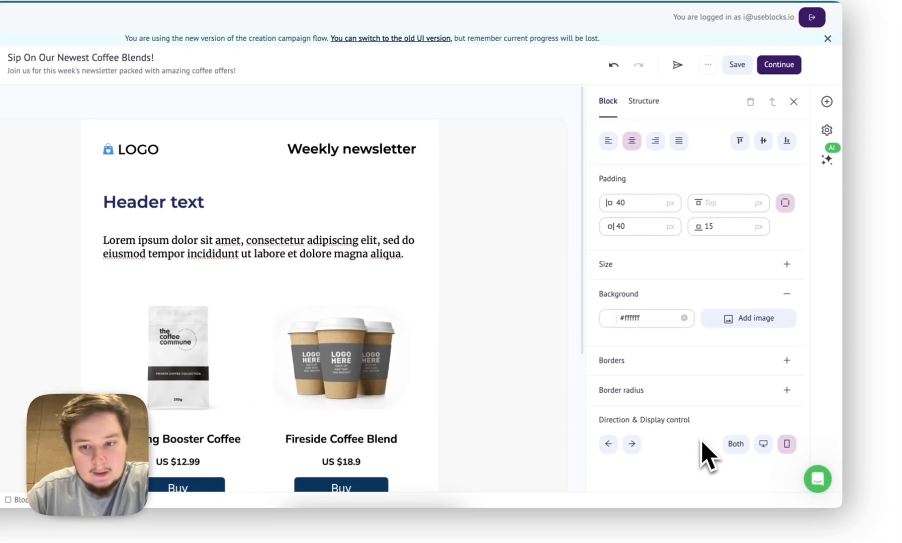
left_click(735, 444)
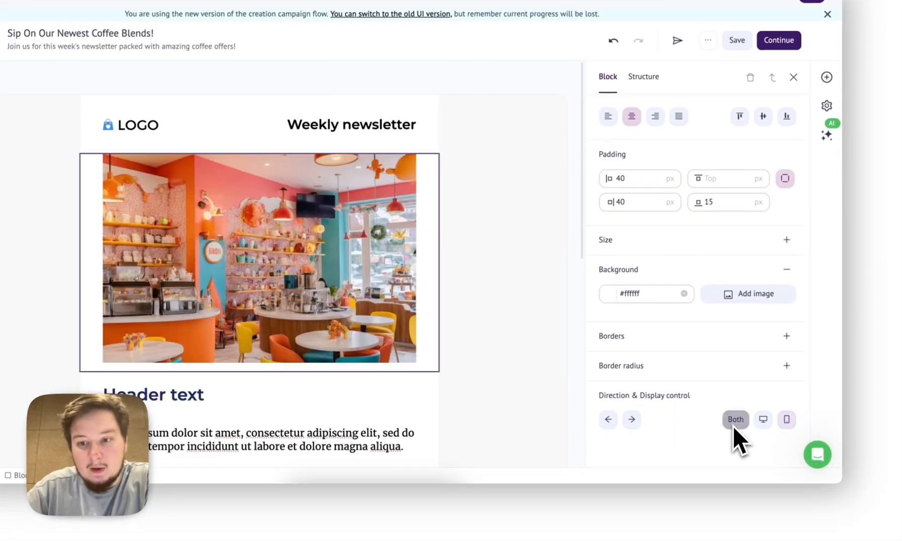